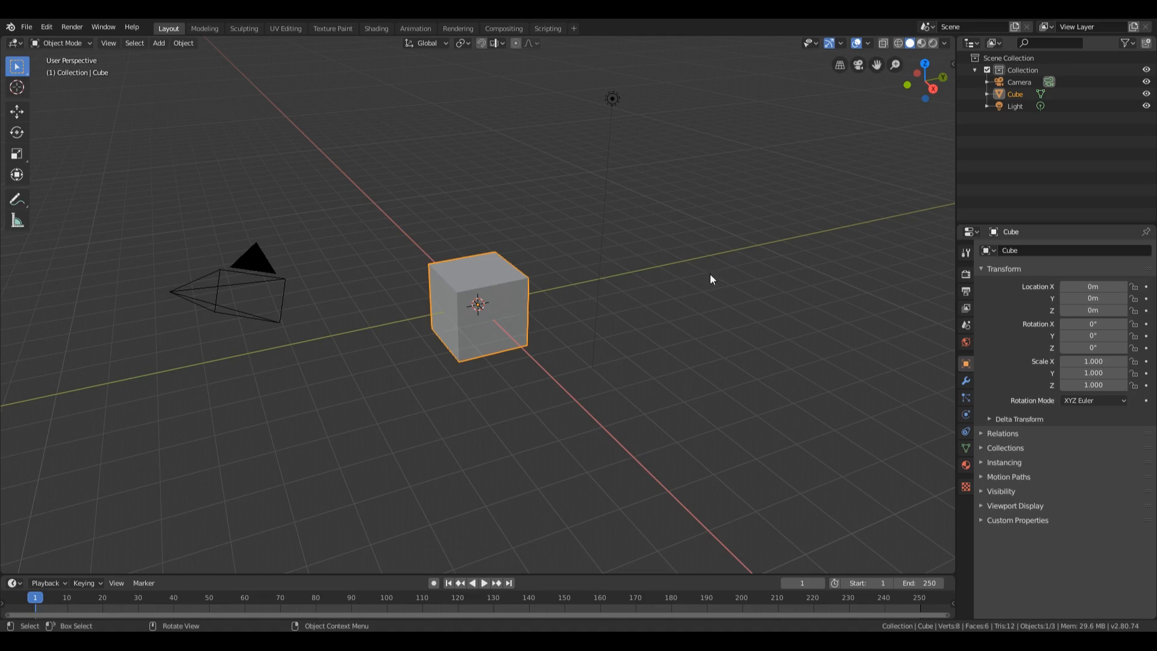
- Delete all default scene objects: the cube, the camera and the light
left_click_drag(194, 96, 783, 351)
left_click(783, 350)
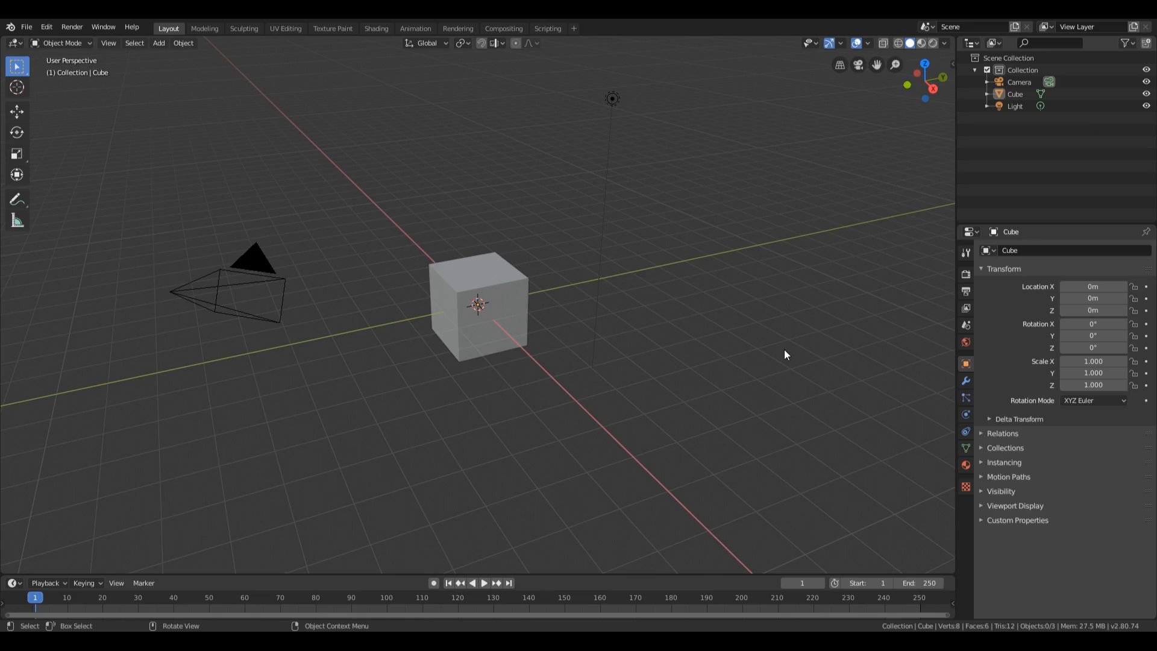
key("a")
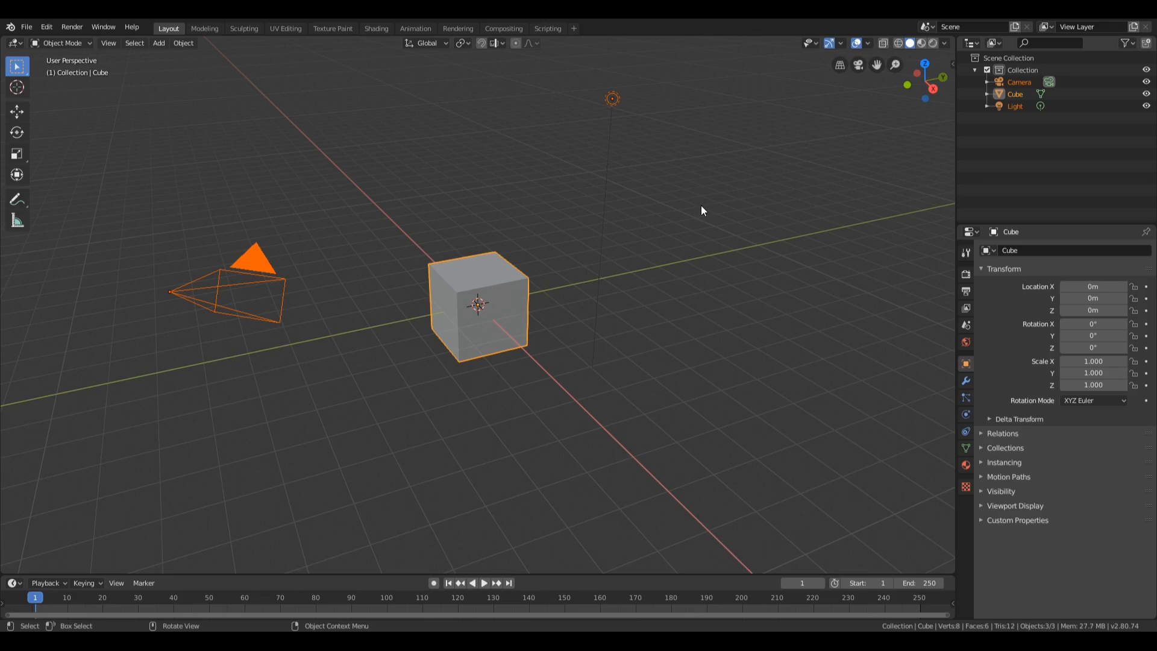
key("x")
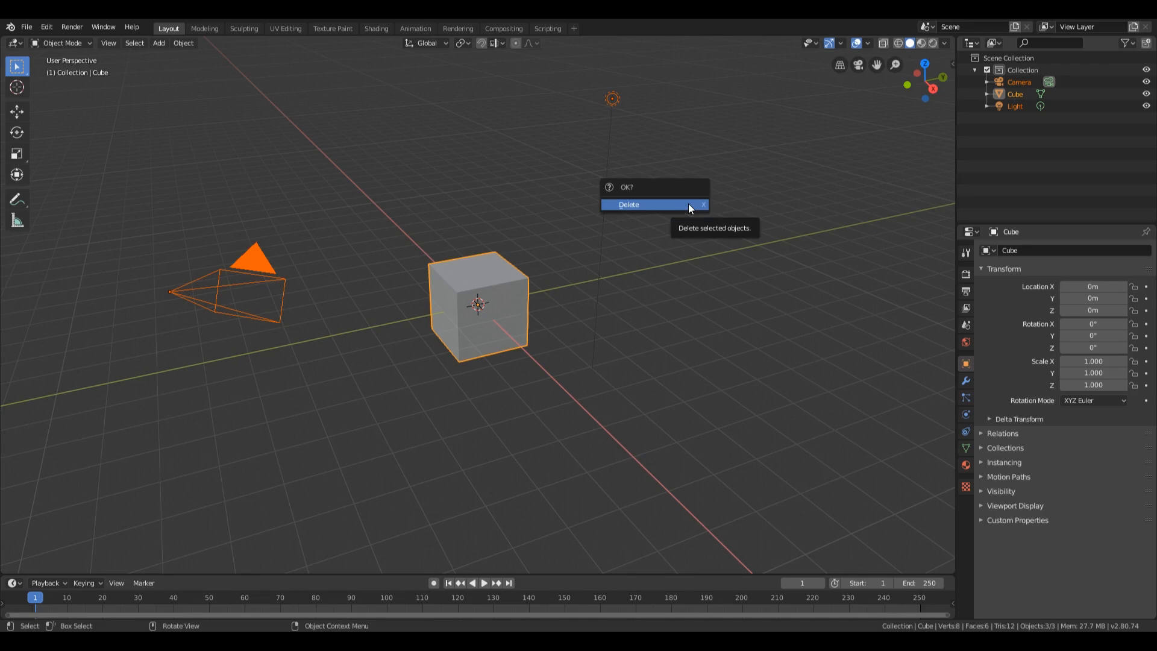
left_click(681, 204)
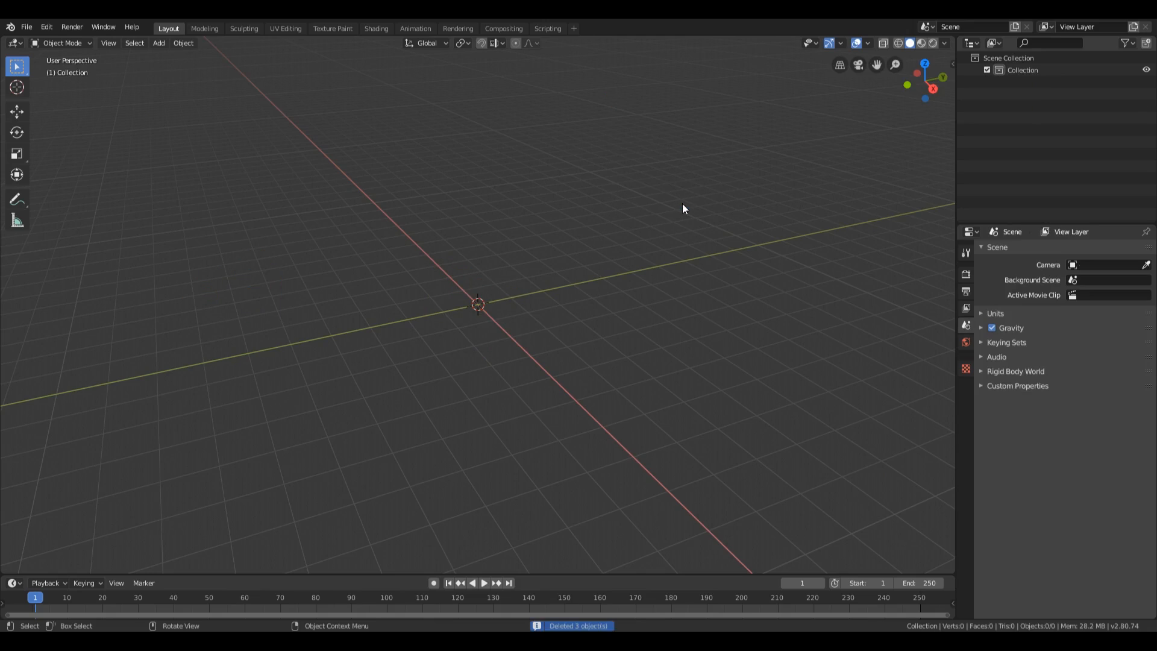
key("shift+ctrl+alt+KP_Divide")
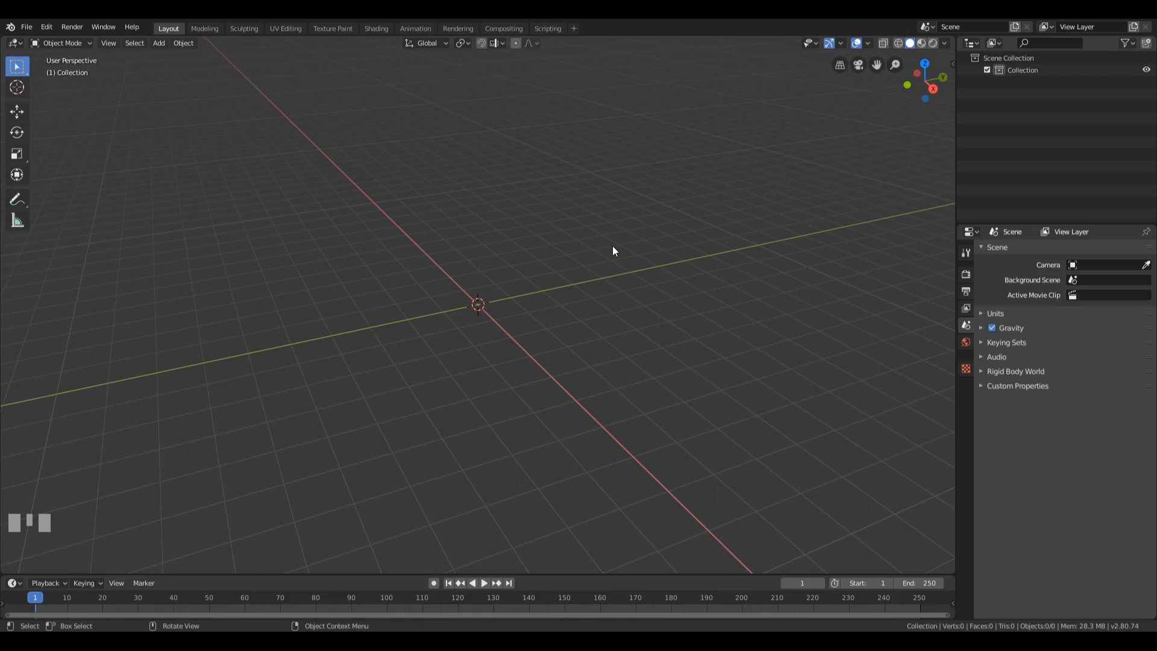
key("shift+ctrl+alt+KP_Divide")
left_click(181, 44)
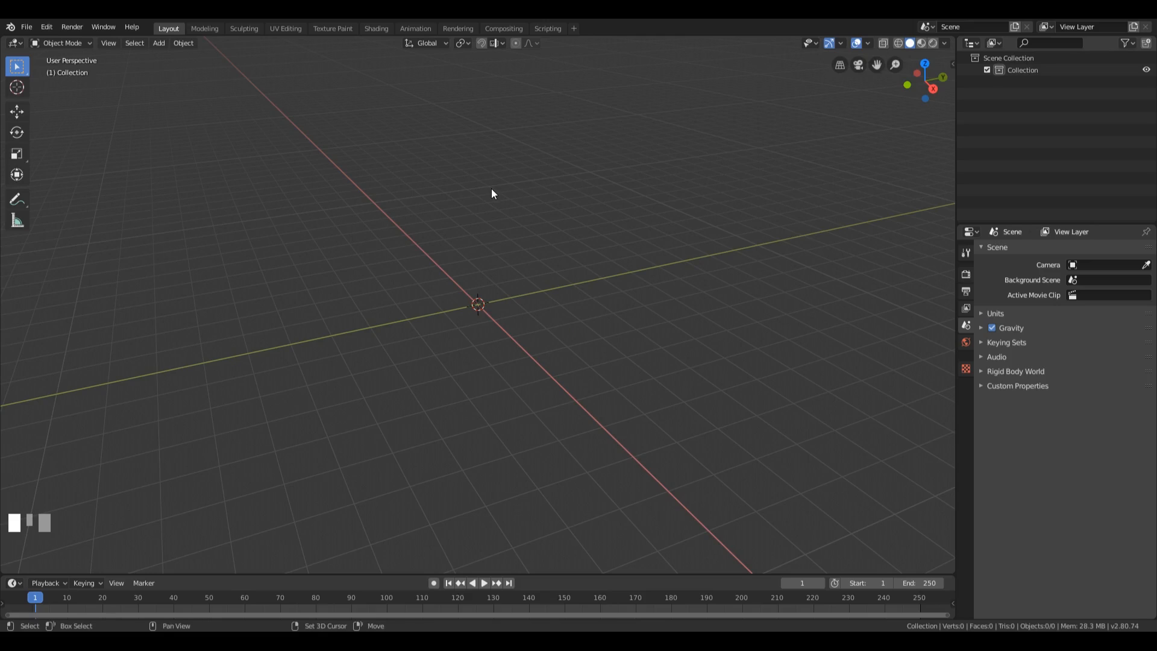
- Add a cylinder mesh at the world origin and set its vertex count to 8
key("shift+a")
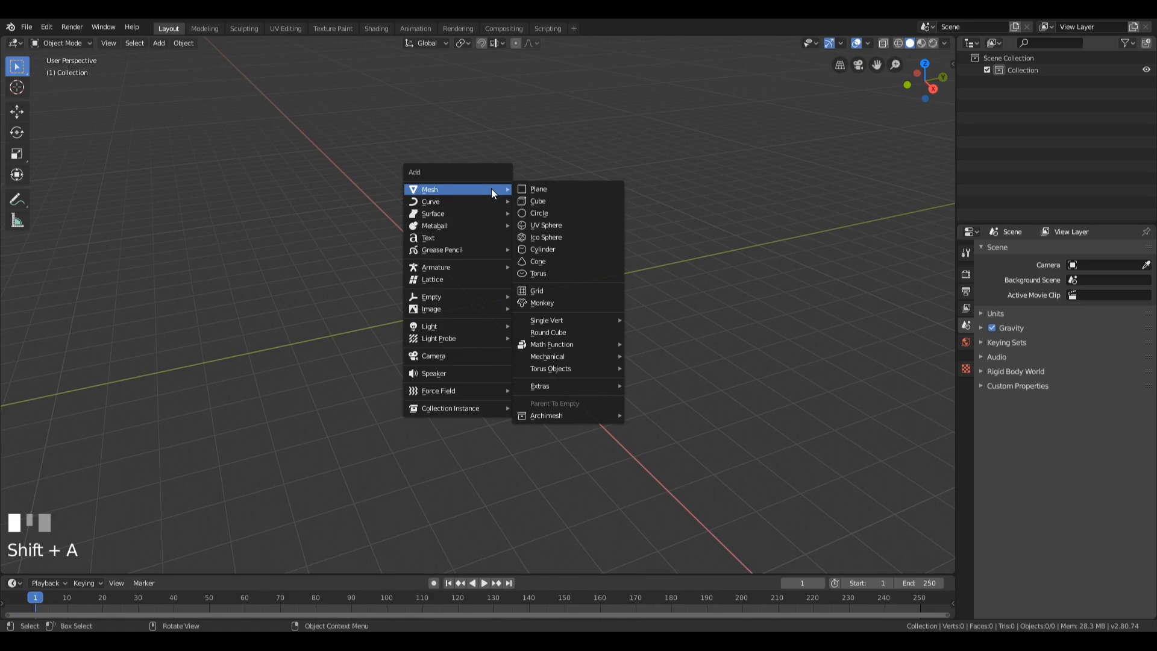
left_click(560, 250)
key("shift+ctrl+alt+KP_Divide")
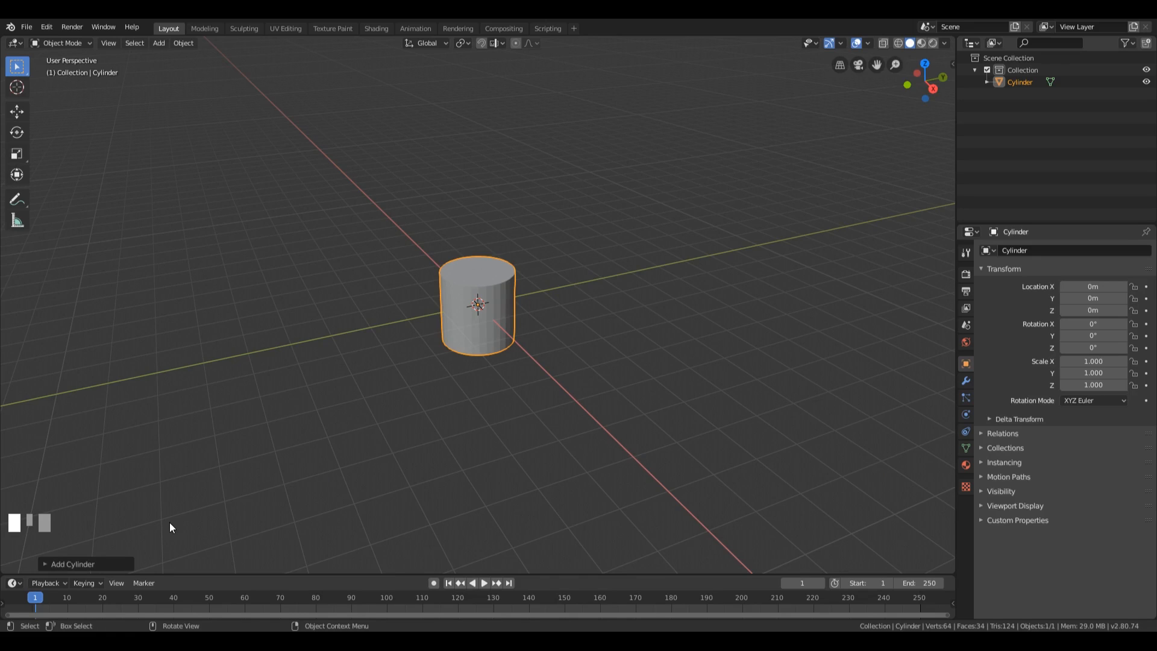
left_click(70, 565)
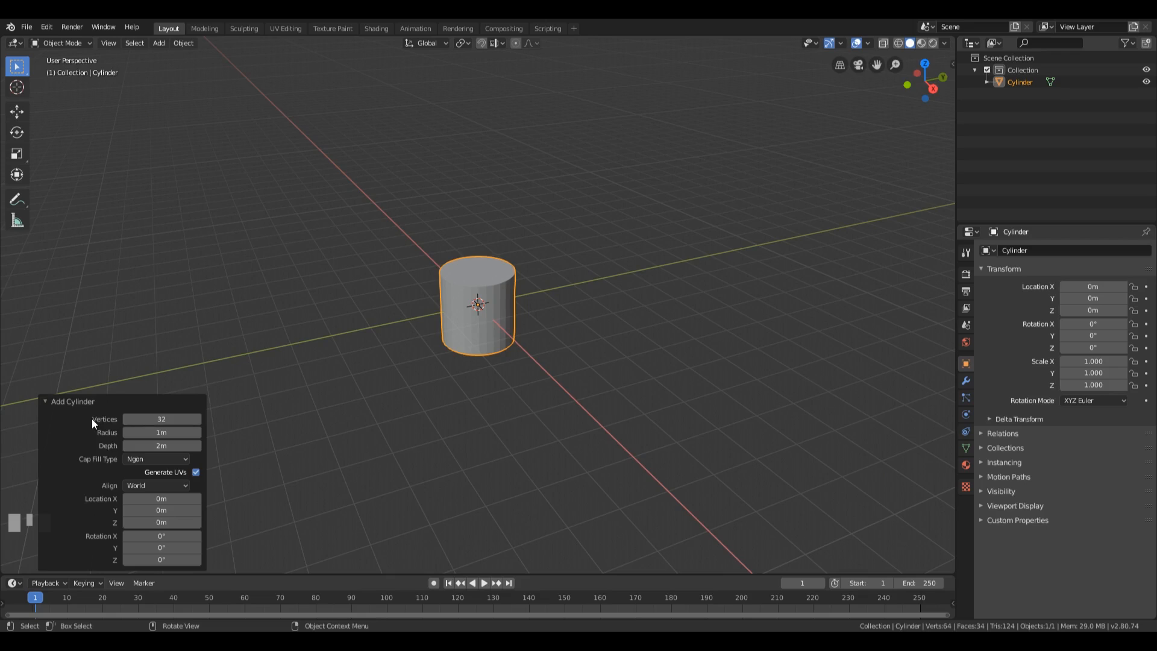
left_click(167, 416)
type("8")
key("KP_Enter")
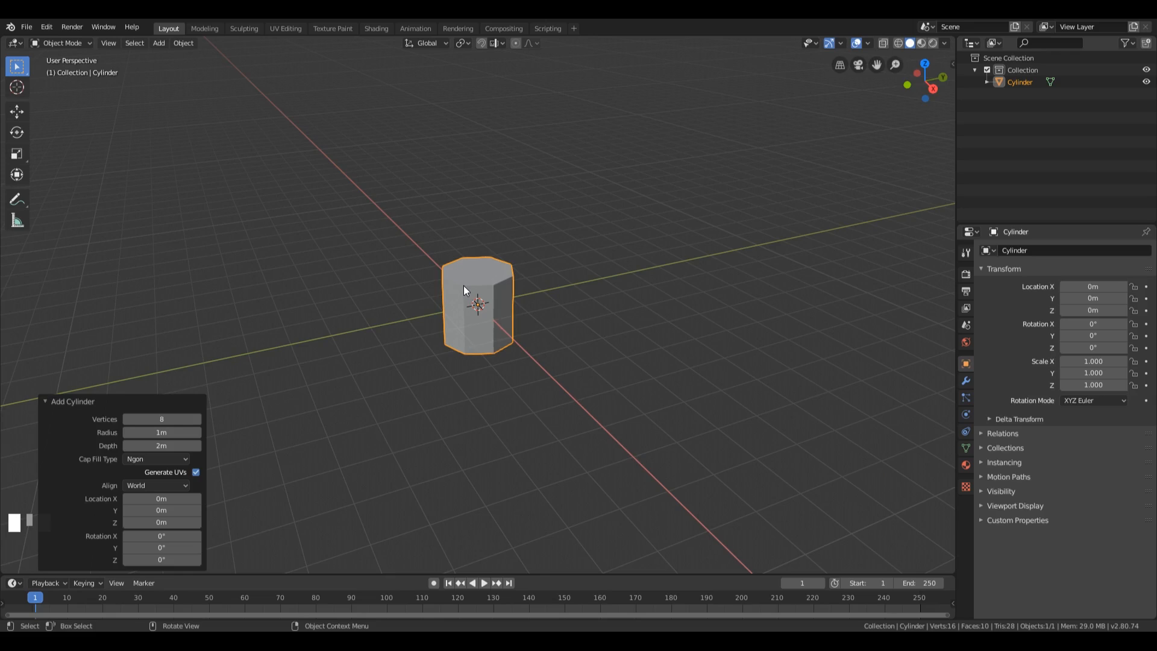
key("shift+ctrl+alt+KP_Divide")
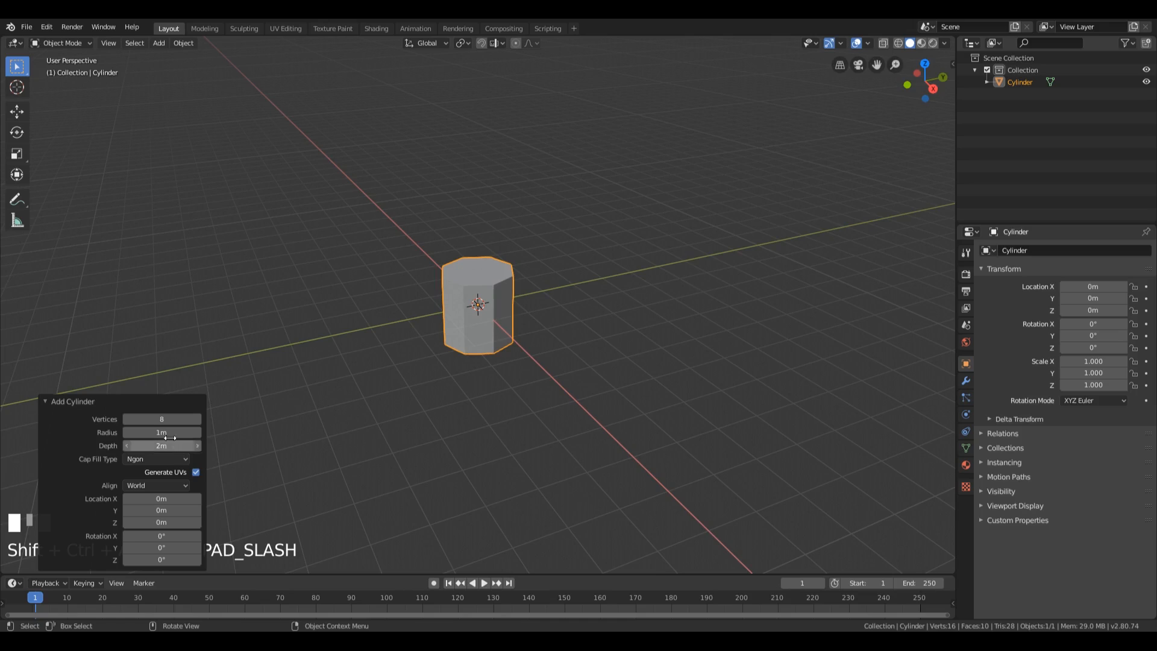
left_click(80, 400)
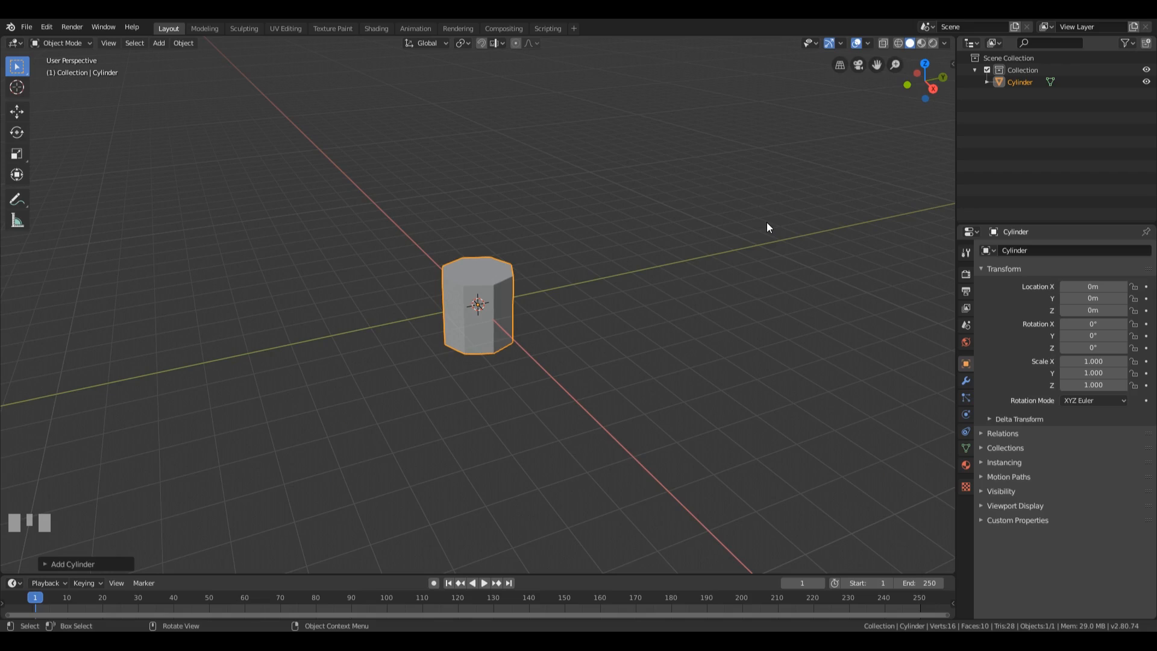
- Enter Edit Mode on the cylinder in the front orthographic view
key("KP_1")
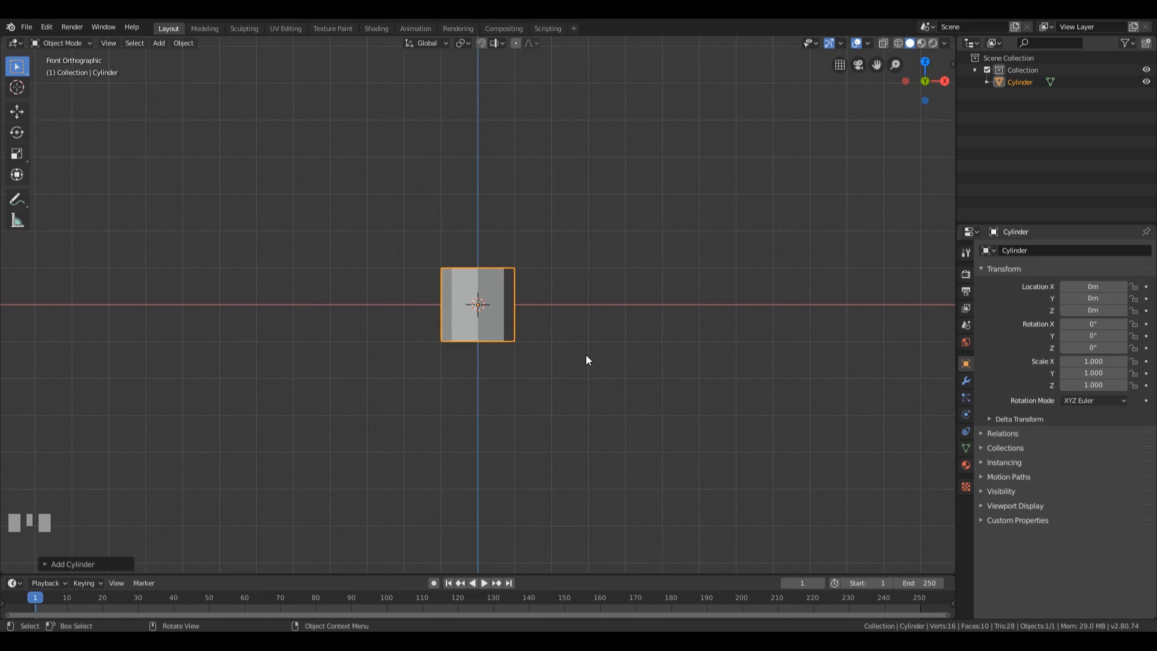
key("Tab")
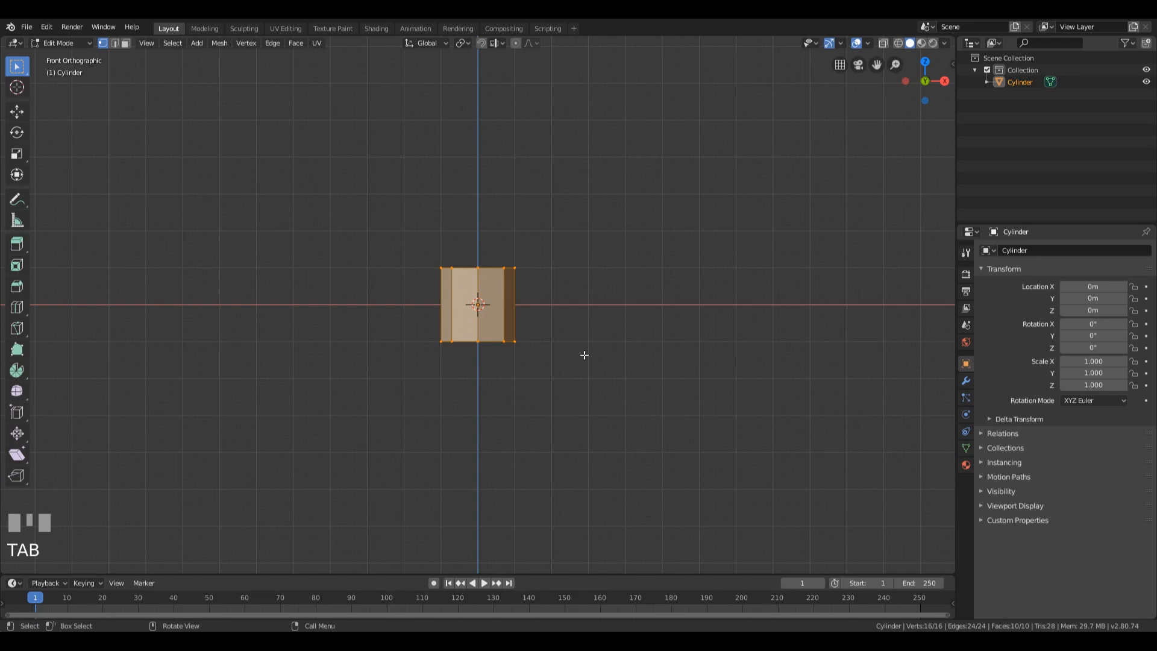
scroll(537, 334, "up", 1)
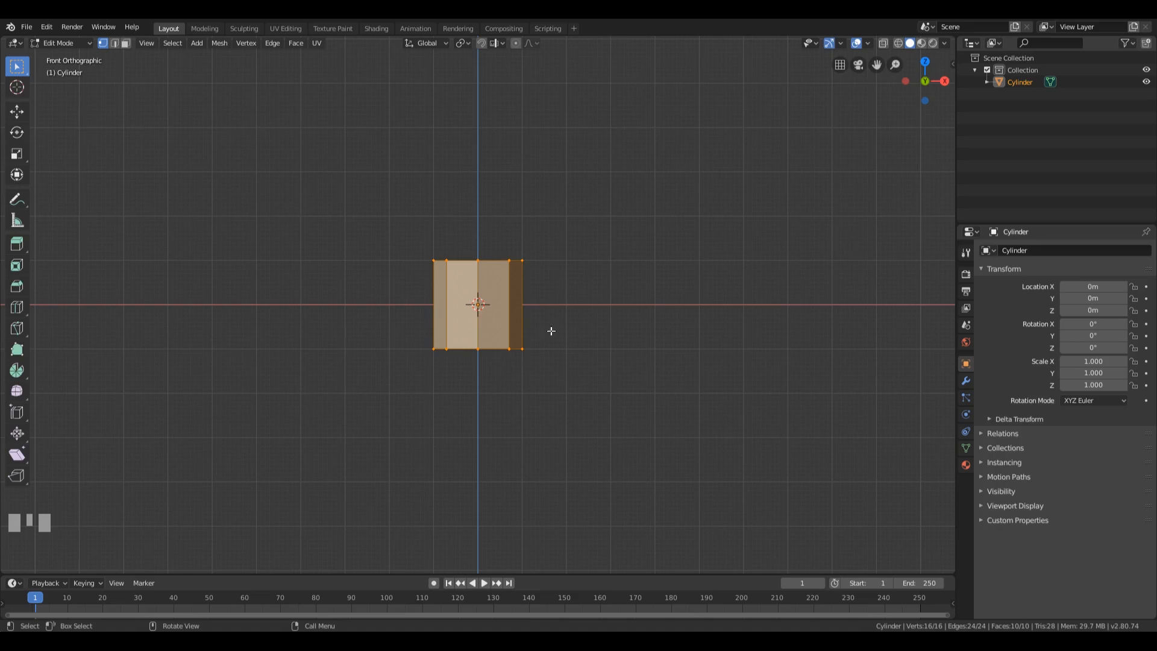
scroll(526, 320, "up", 5)
scroll(526, 320, "down", 3)
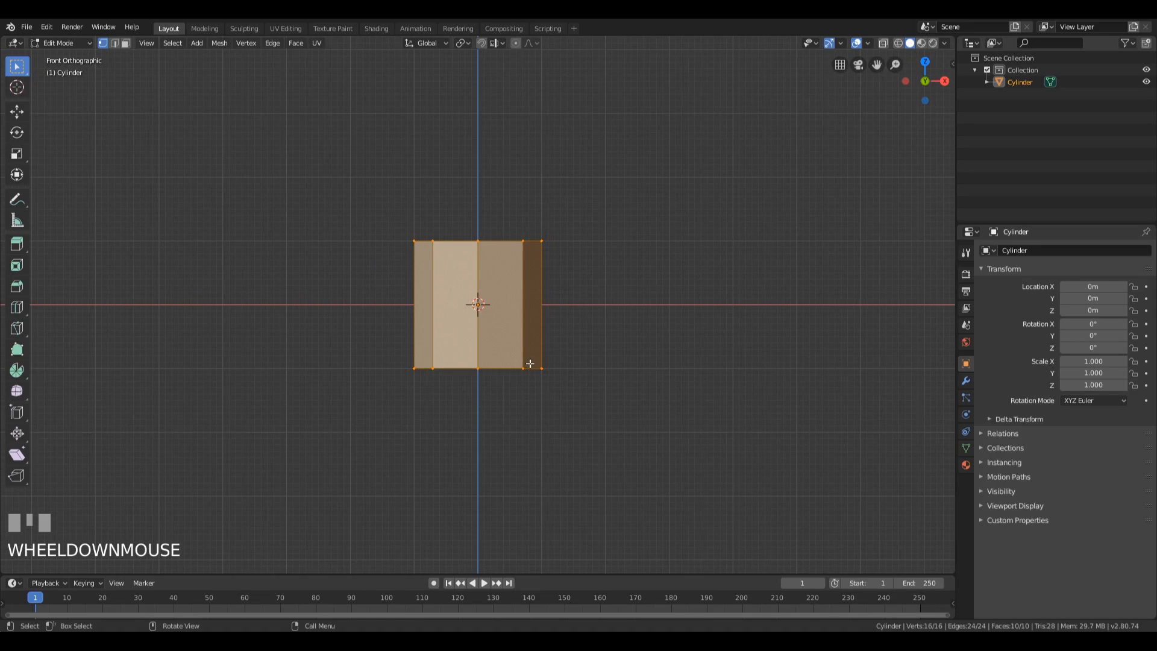
scroll(540, 358, "down", 1)
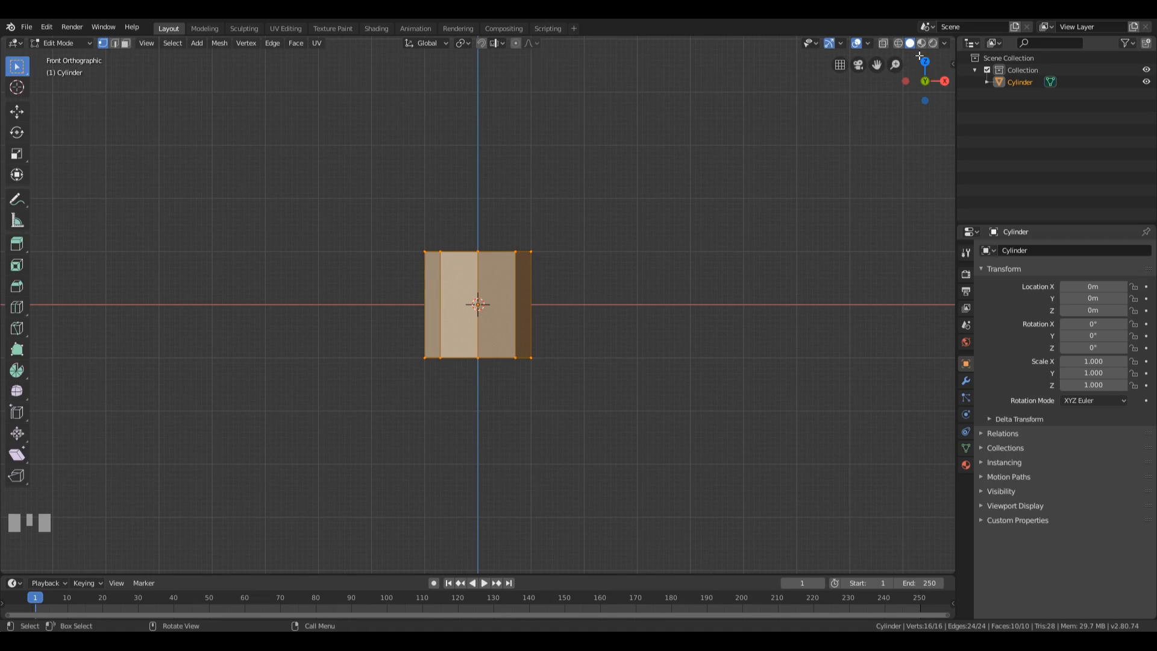
- Set the viewport shading to Wireframe so that the cylinder's hidden vertices can be selected
left_click(898, 44)
left_click(910, 44)
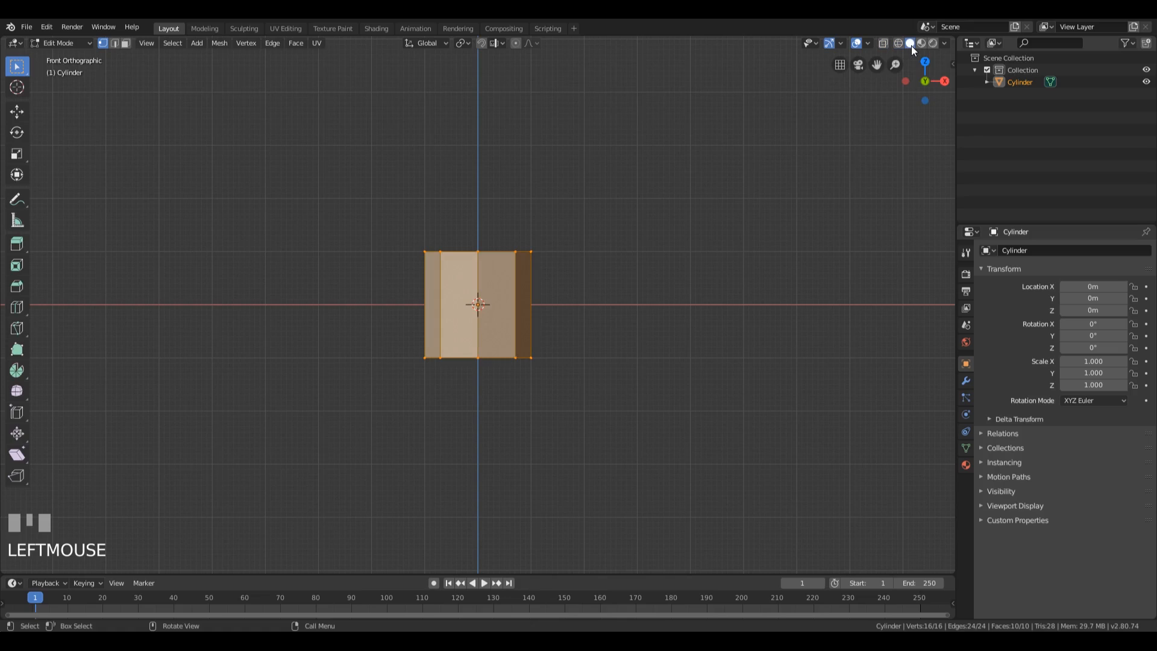
key("z")
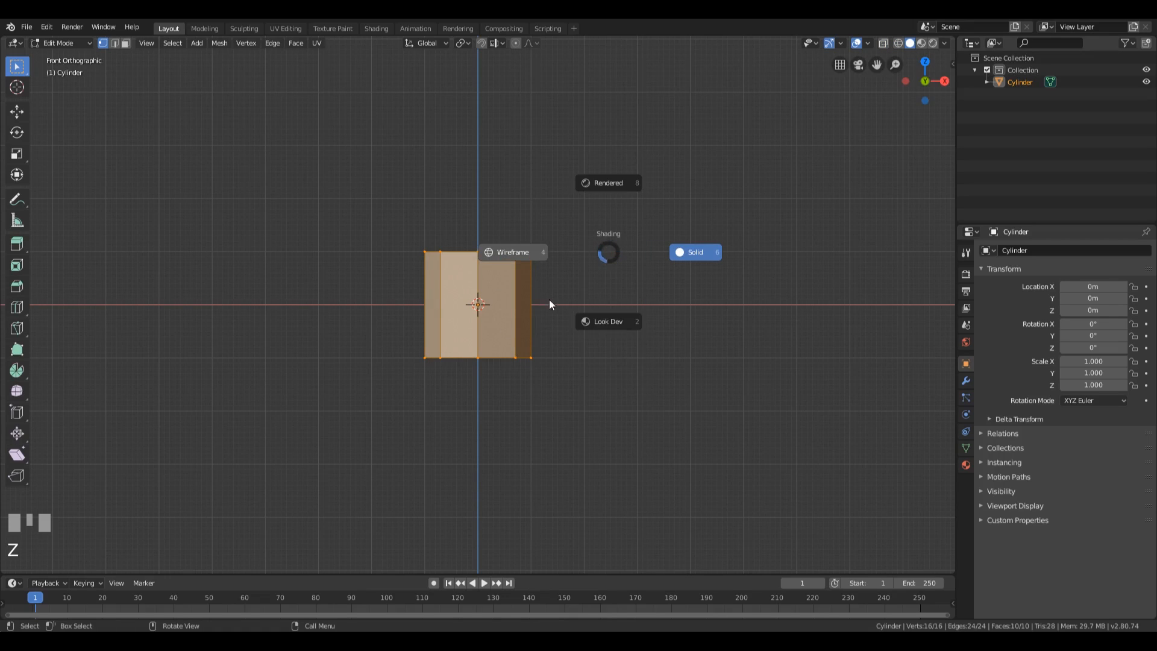
left_click(529, 262)
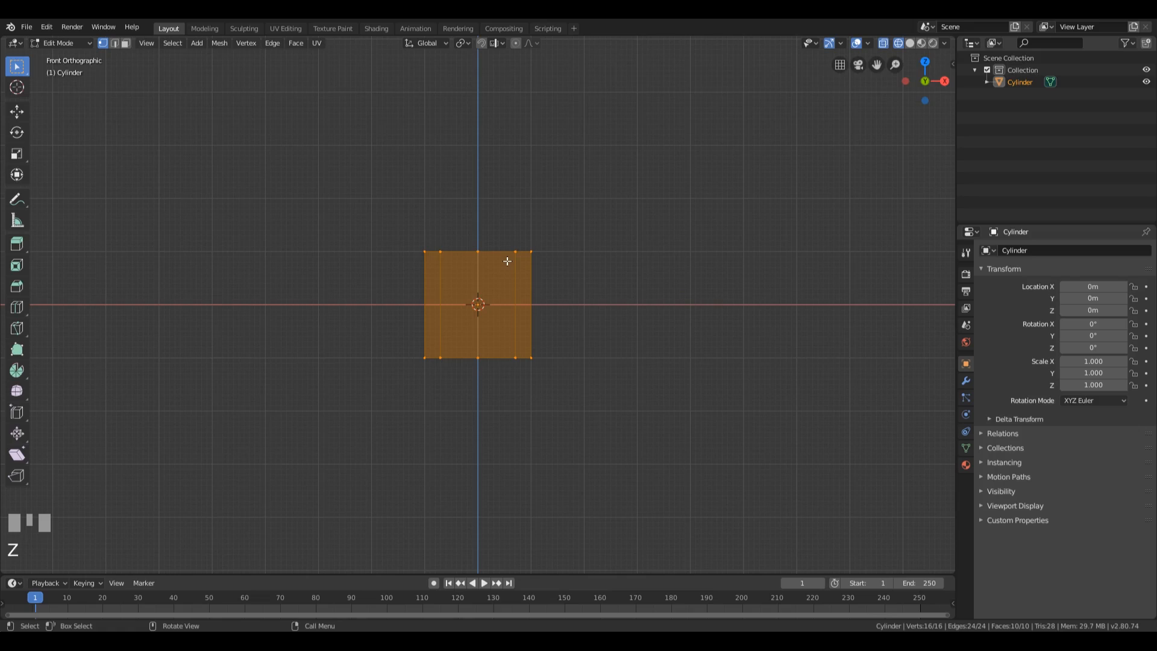
key("z")
left_click(506, 324)
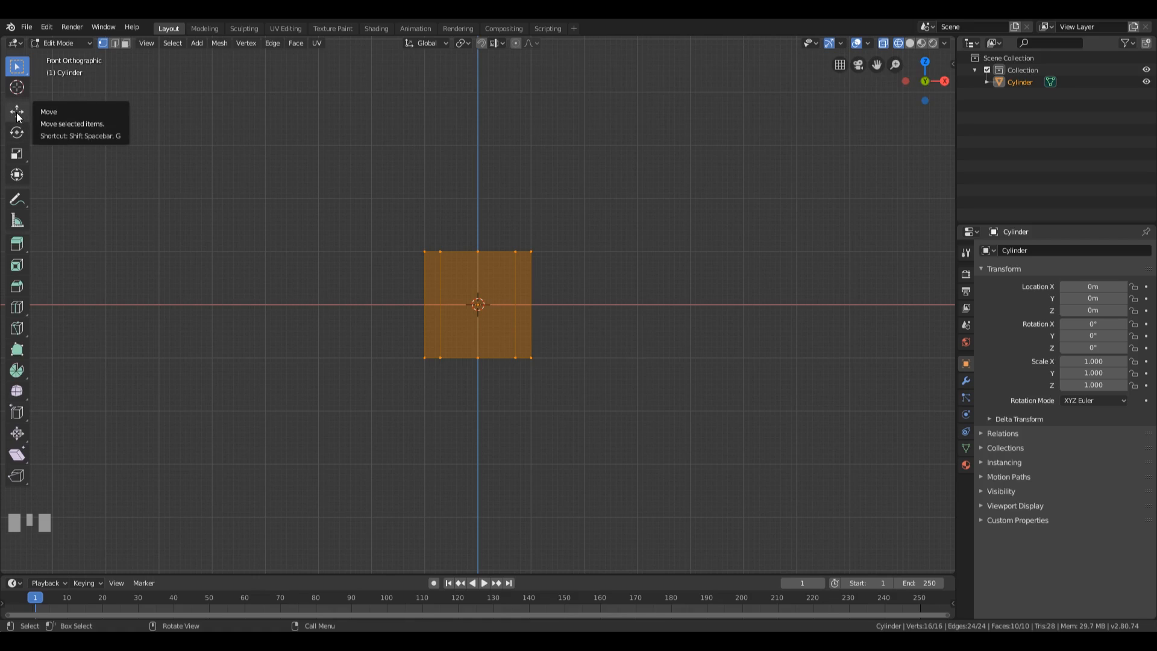
- Move the cylinder's entire mesh up 3 m along the global Z axis, snapping to grid increments
key("g")
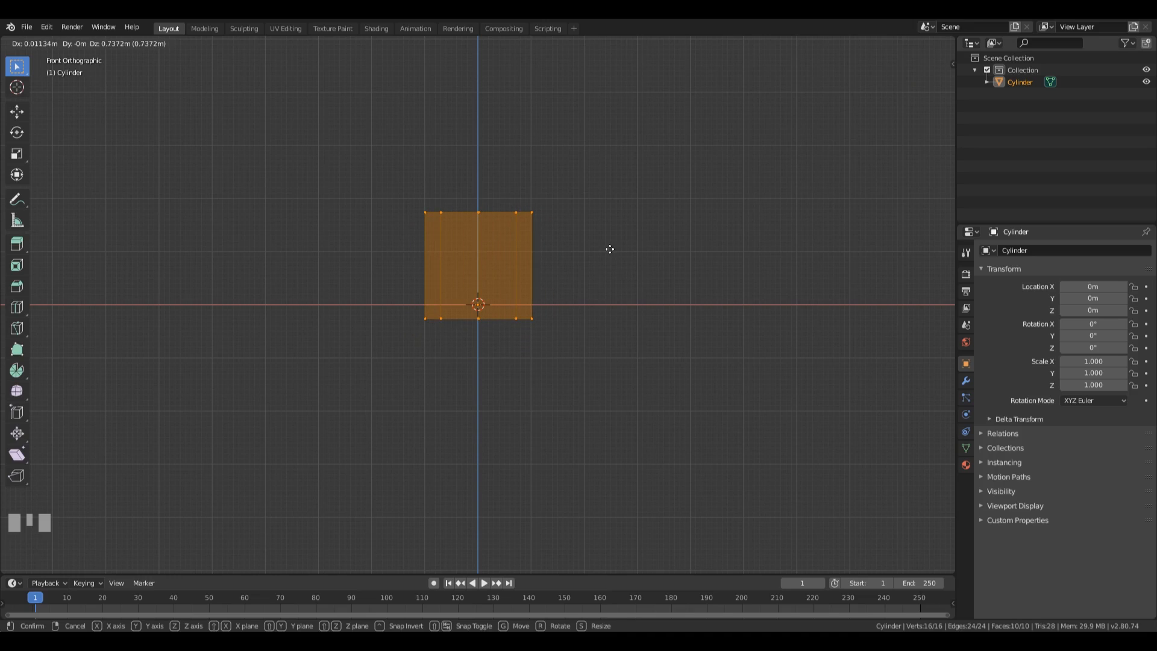
key("z")
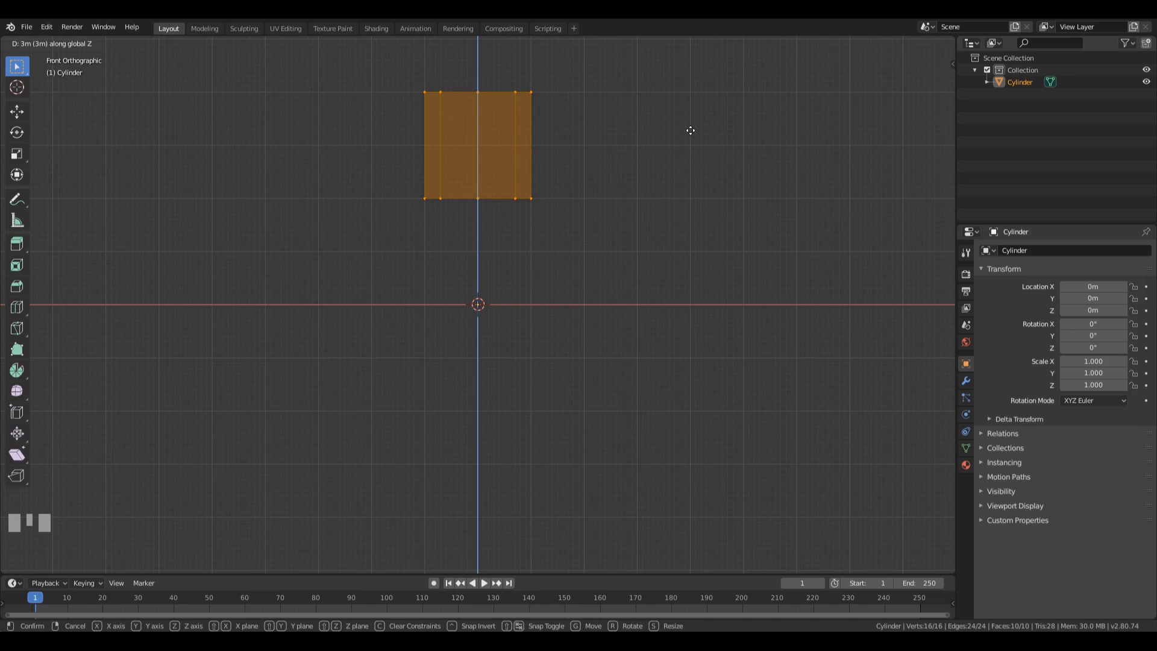
left_click(690, 130, "ctrl")
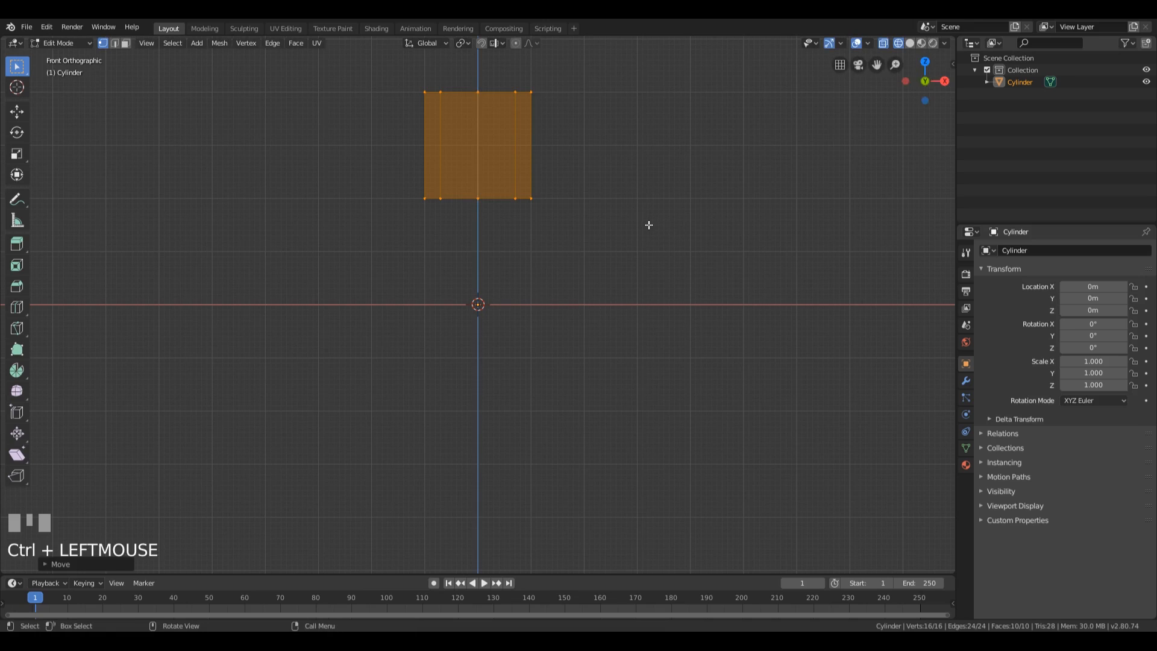
middle_click_drag(671, 158, 652, 291, "shift")
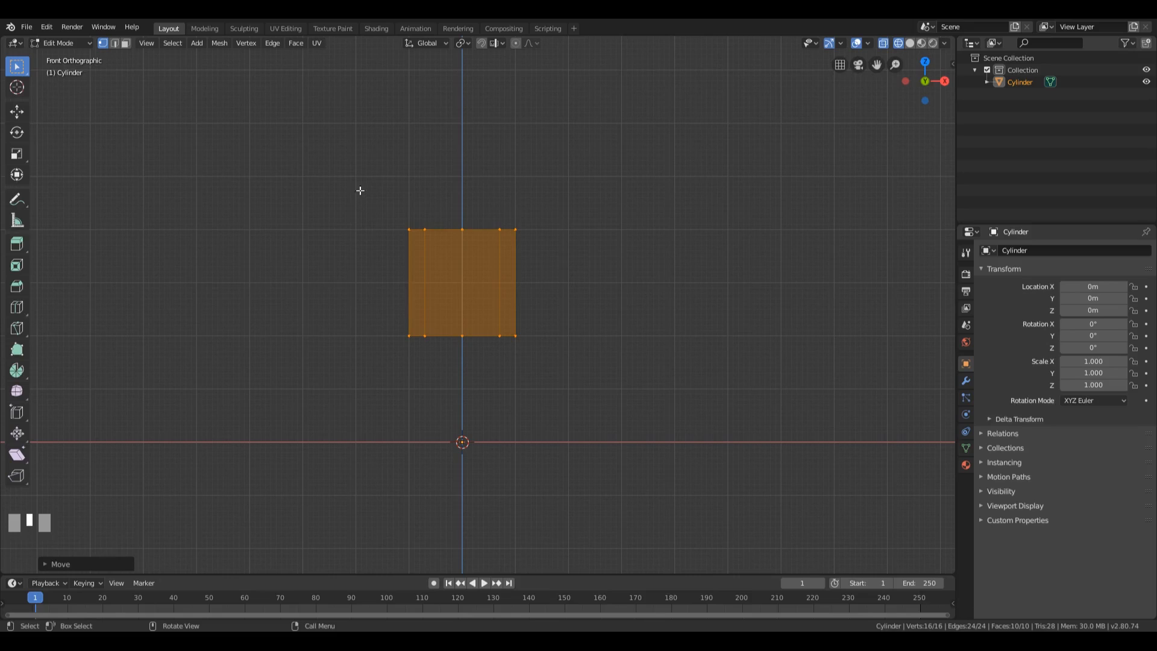
- Select only the cylinder's upper ring of vertices and raise it 1 m along the global Z axis with increment snapping
left_click_drag(327, 180, 605, 258)
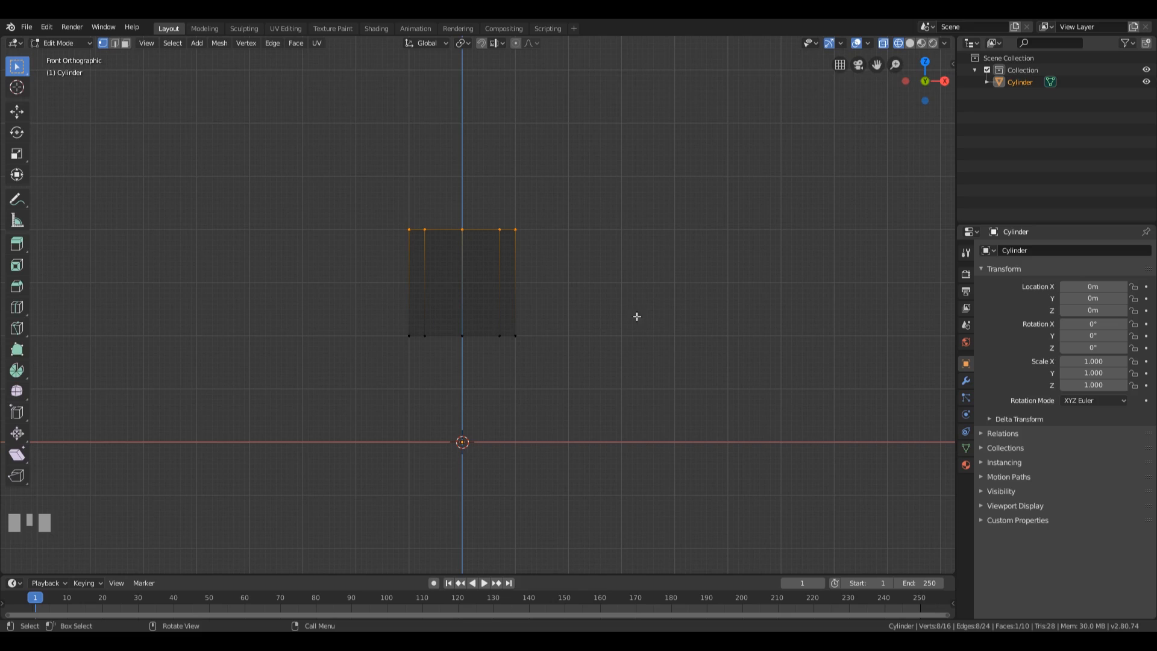
middle_click_drag(550, 253, 573, 247)
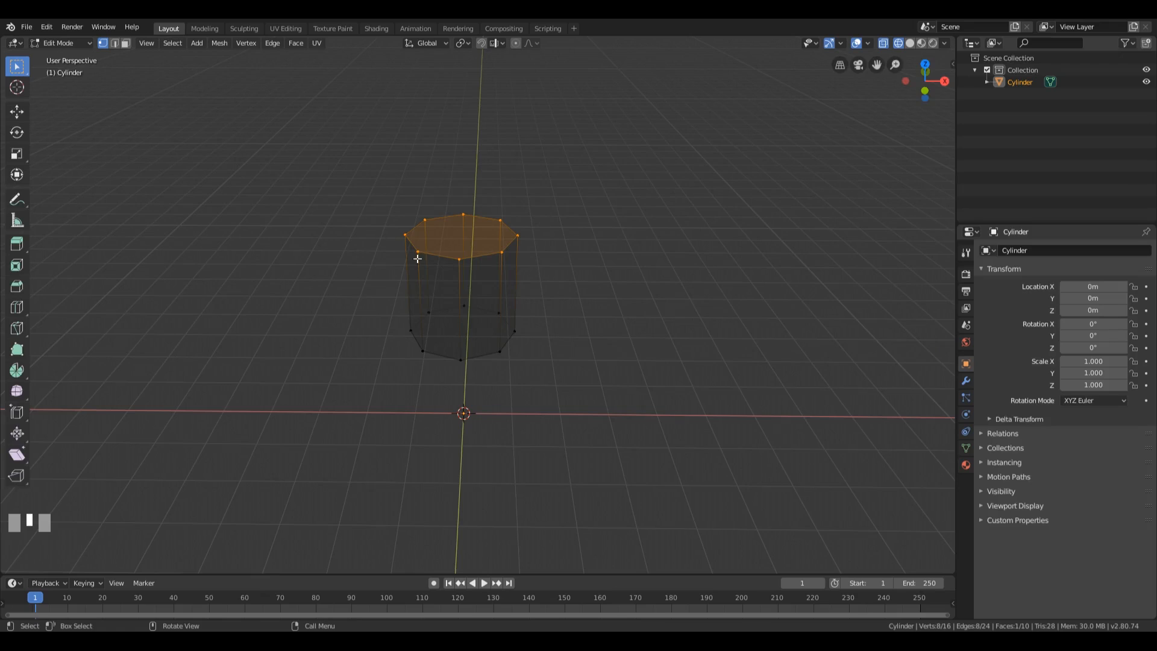
key("KP_1")
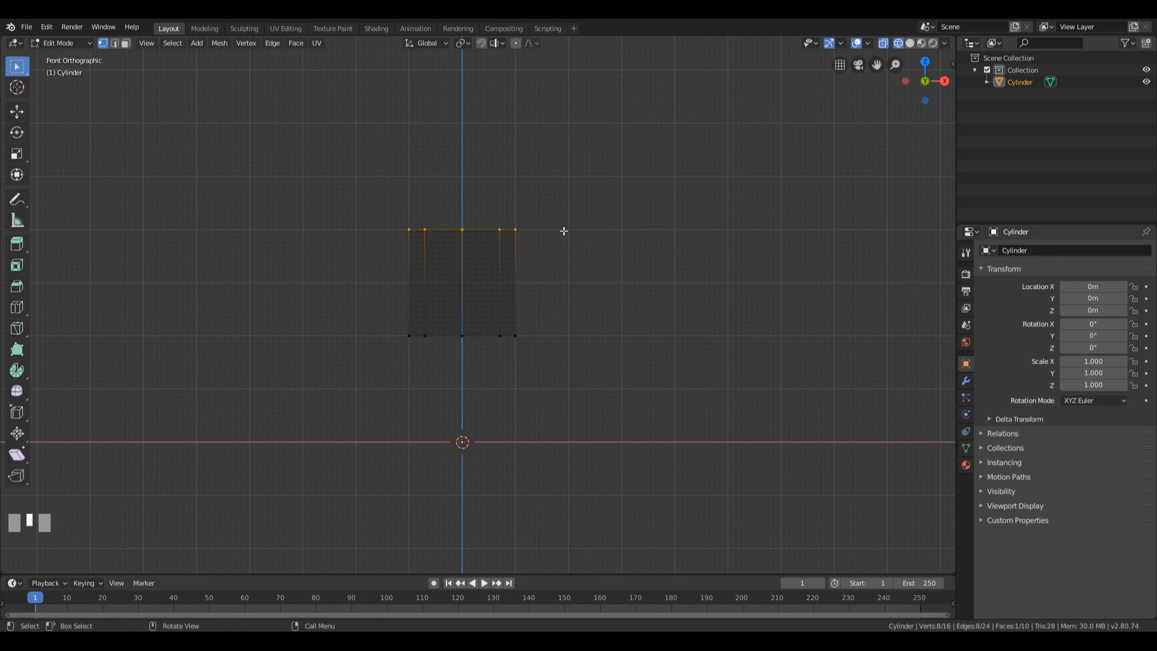
key("g")
key("z")
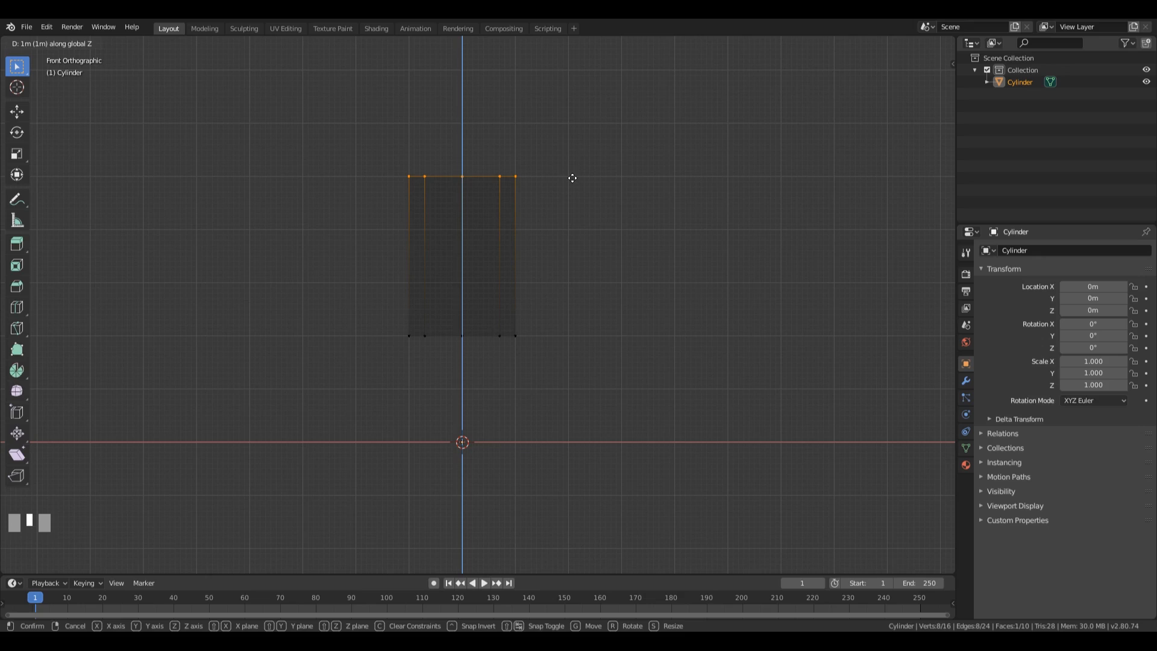
left_click(572, 178, "ctrl")
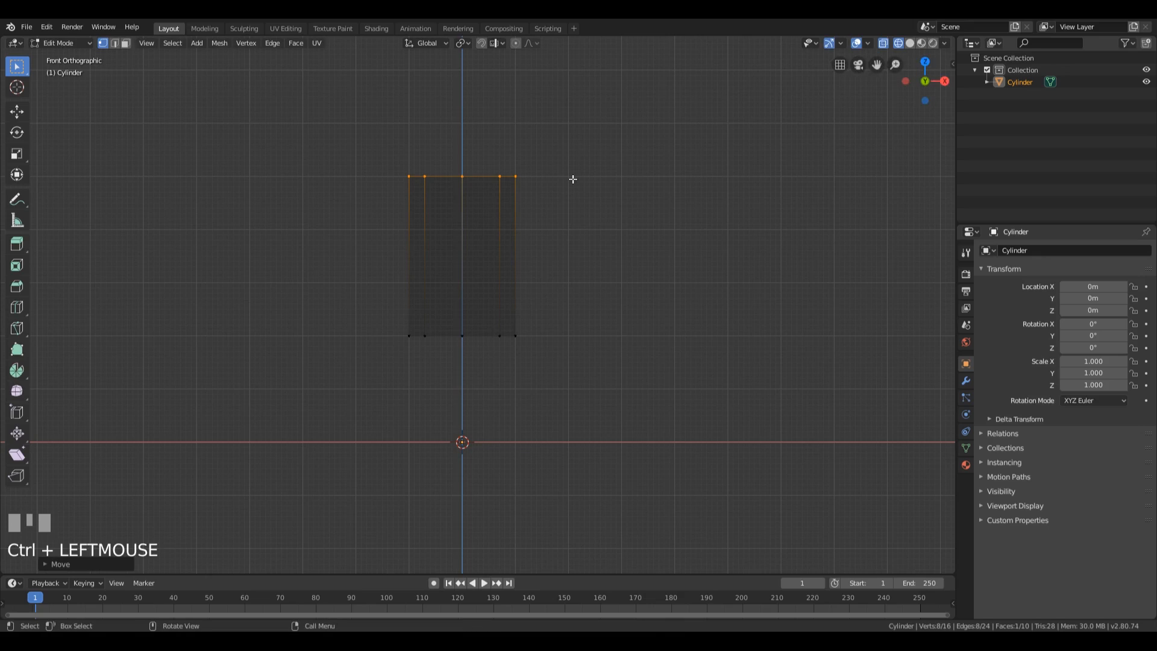
left_click(493, 42)
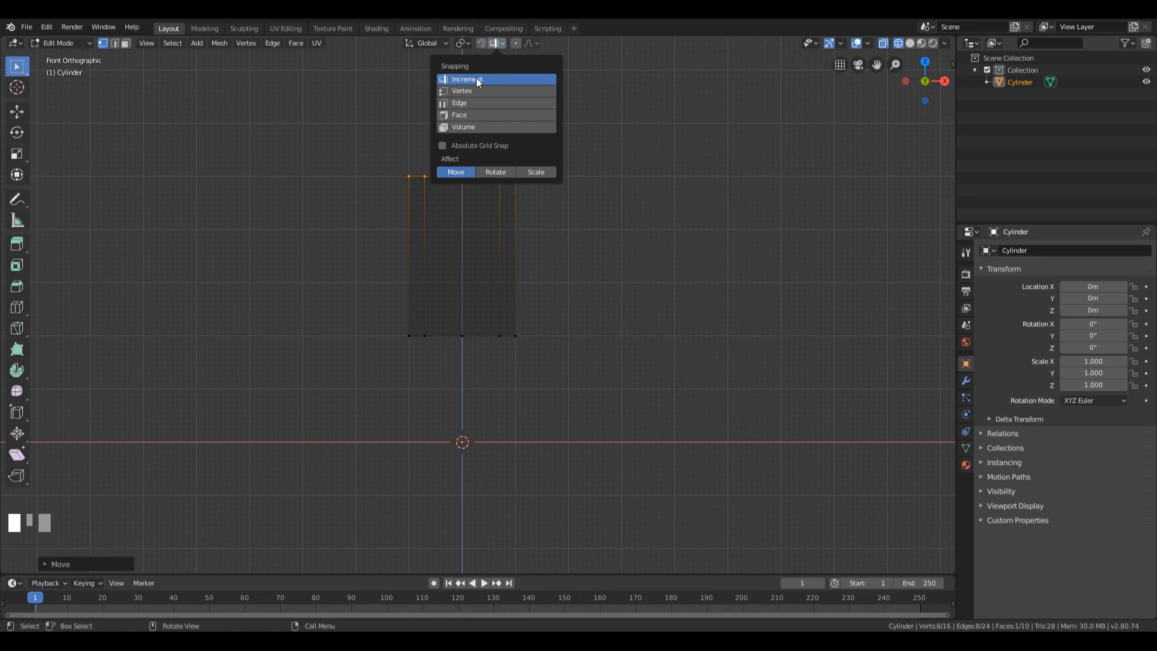
left_click(498, 53)
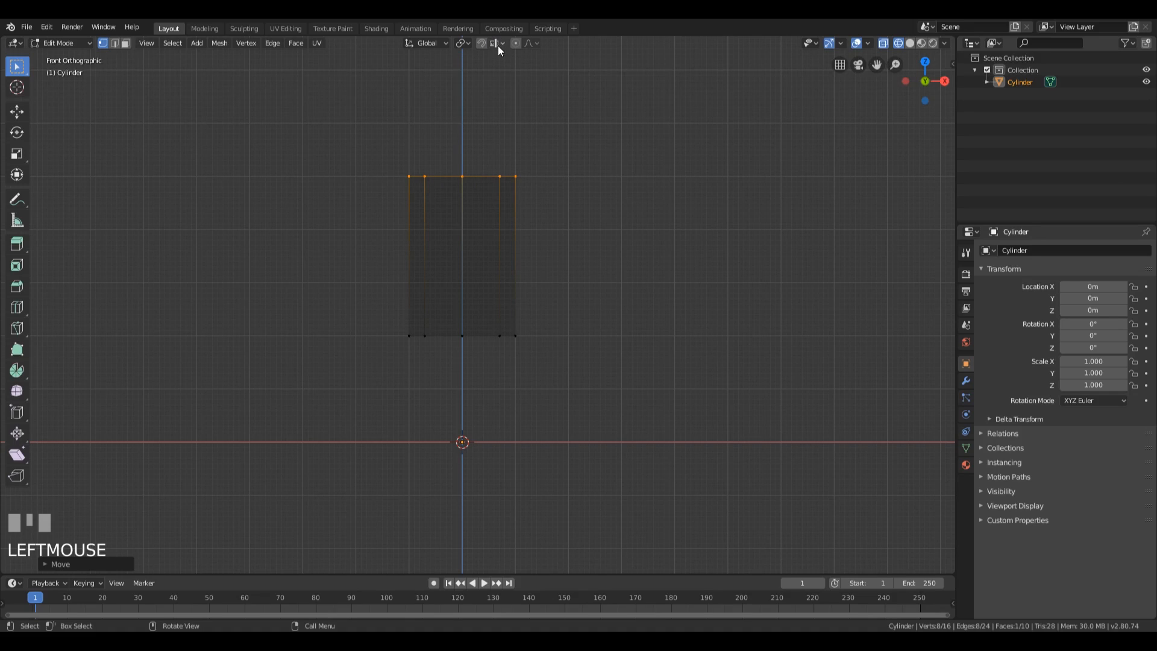
key("shift+ctrl+alt+KP_Divide")
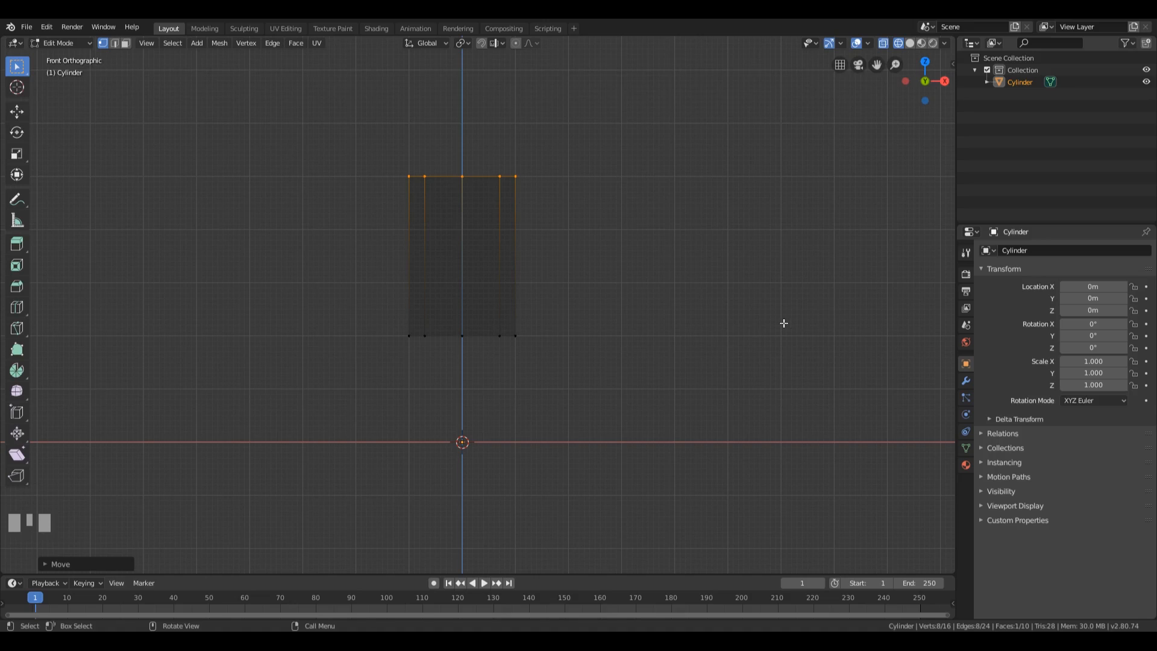
- Scale the cylinder's upper ring of vertices down to about 0.07 to form a near-pointed cone tip
key("s")
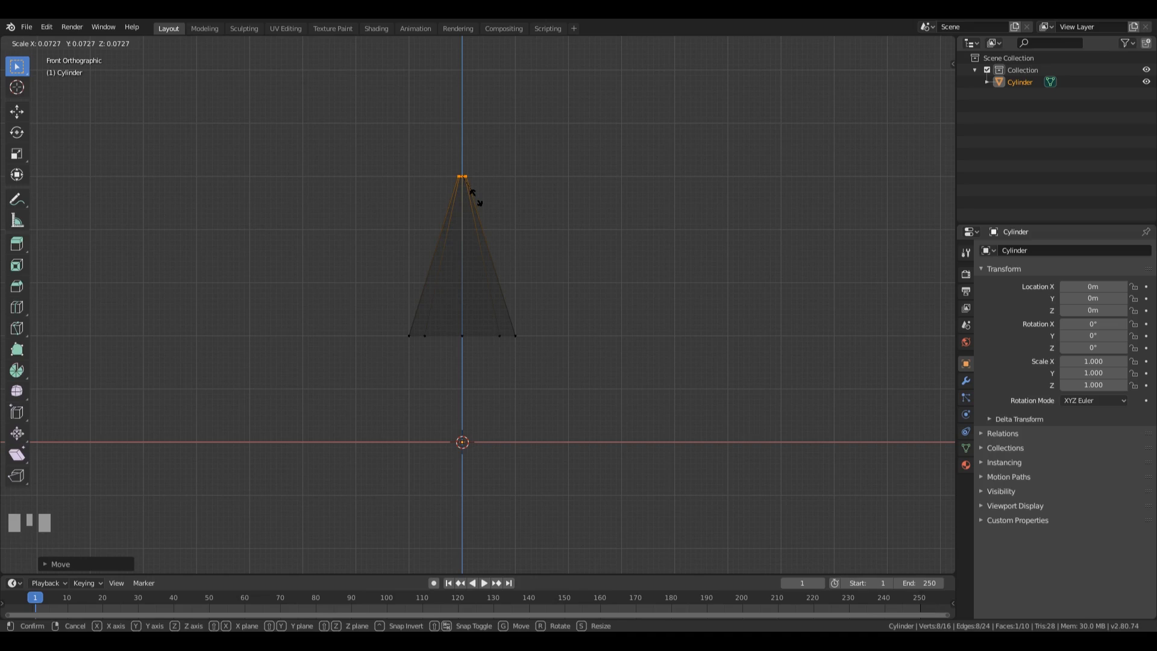
left_click(473, 193)
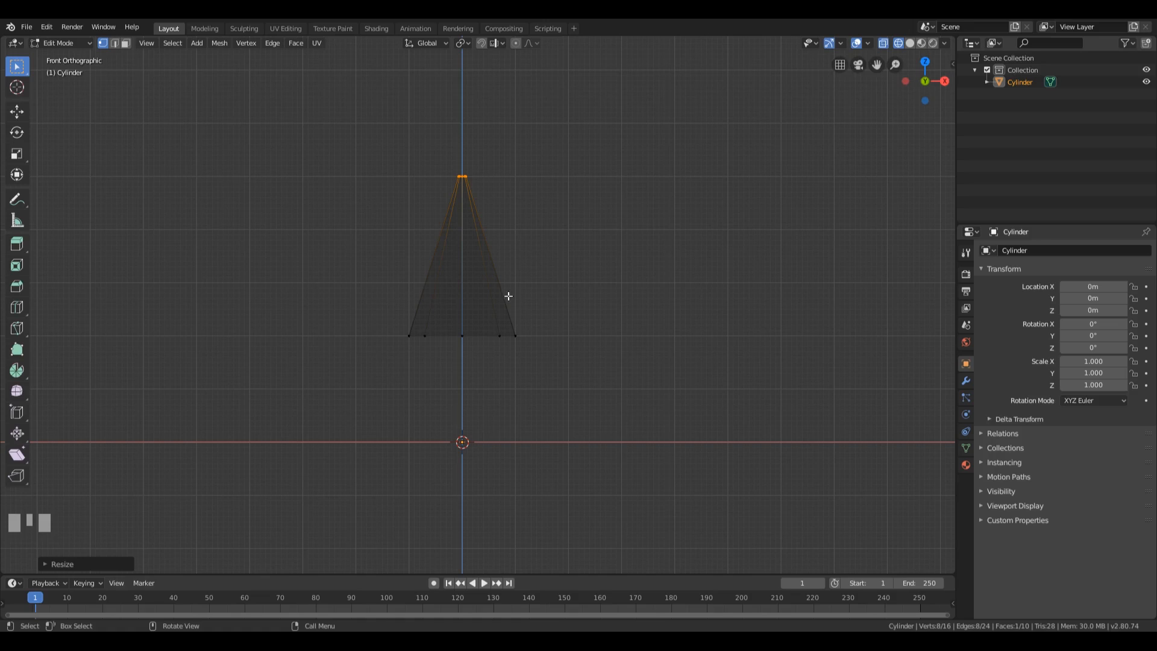
- Add three evenly spaced horizontal edge loops around the cone with the Loop Cut tool
key("shift+ctrl+alt+KP_Divide")
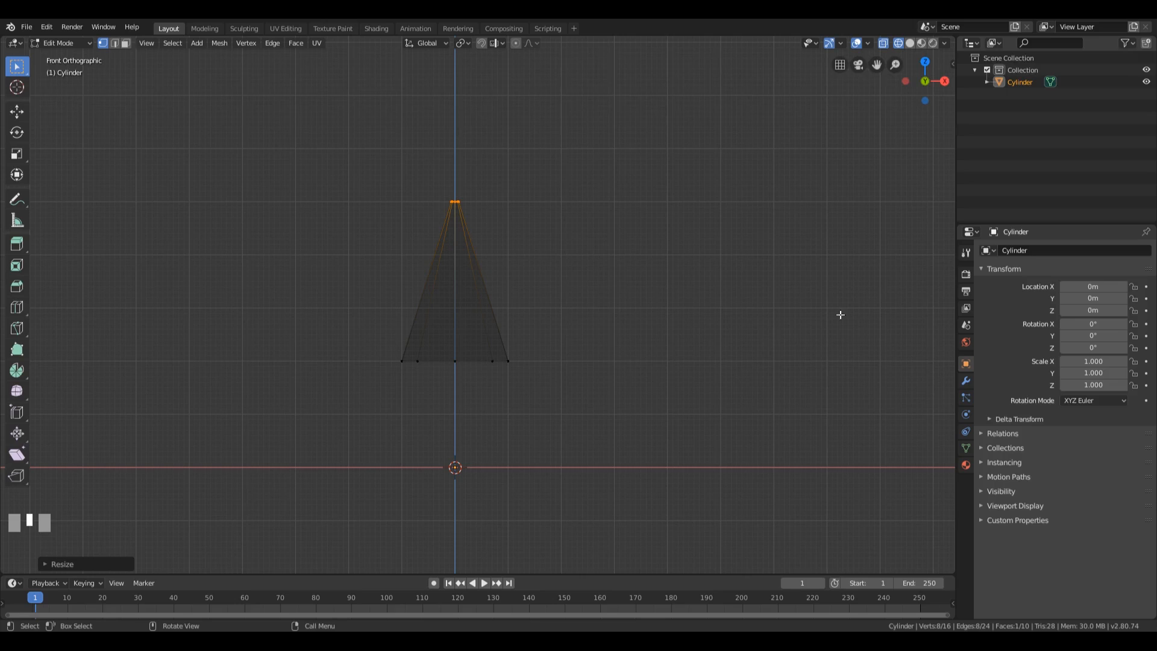
scroll(633, 279, "up", 3)
middle_click_drag(570, 253, 617, 263, "shift")
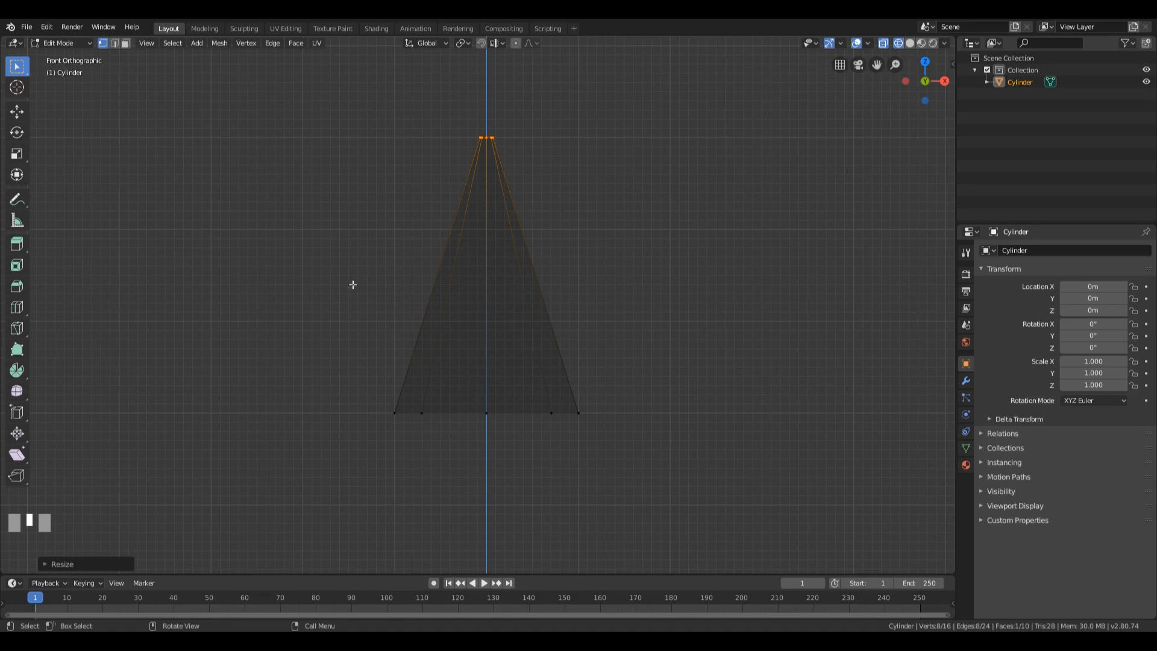
left_click(15, 312)
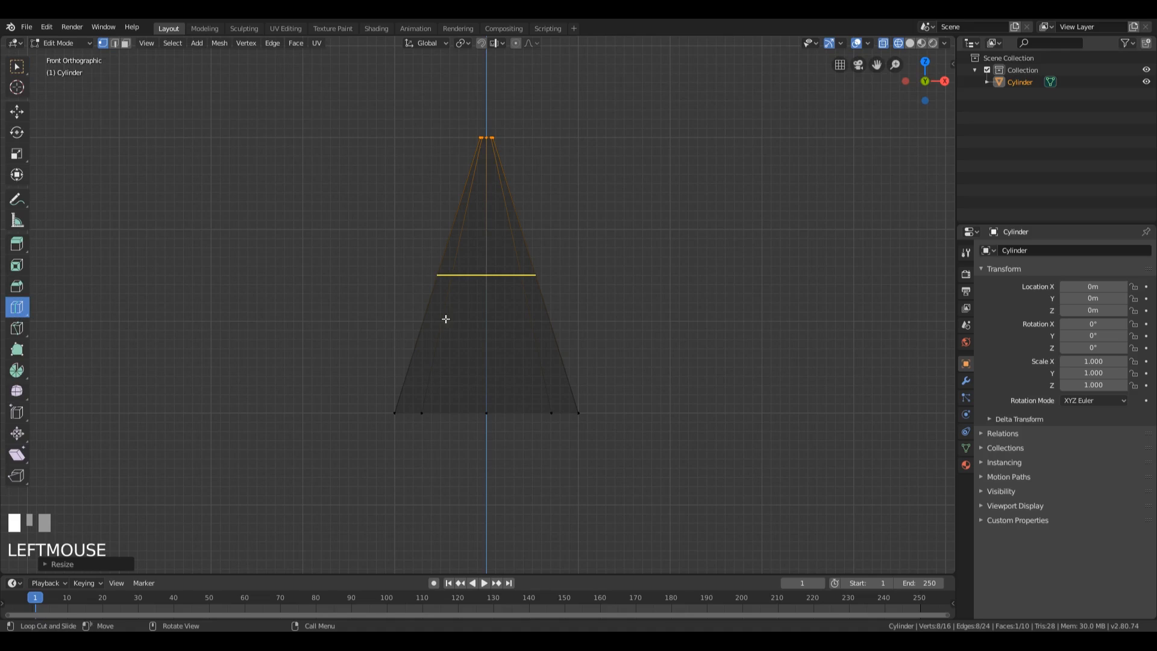
scroll(474, 280, "down", 1)
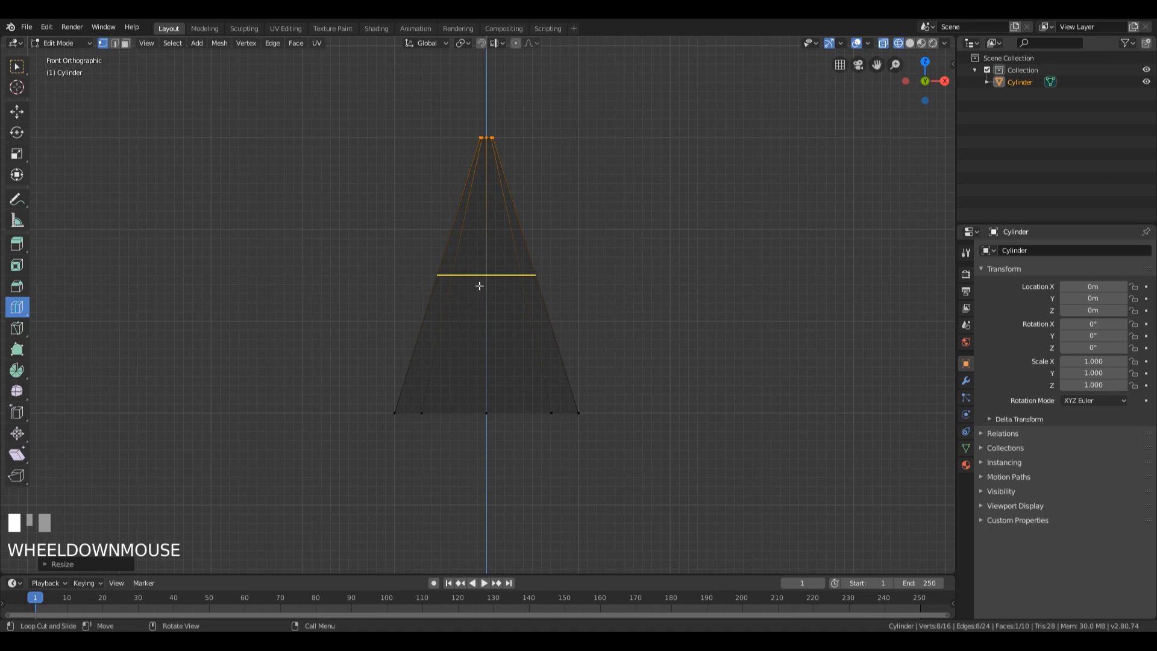
left_click(479, 286)
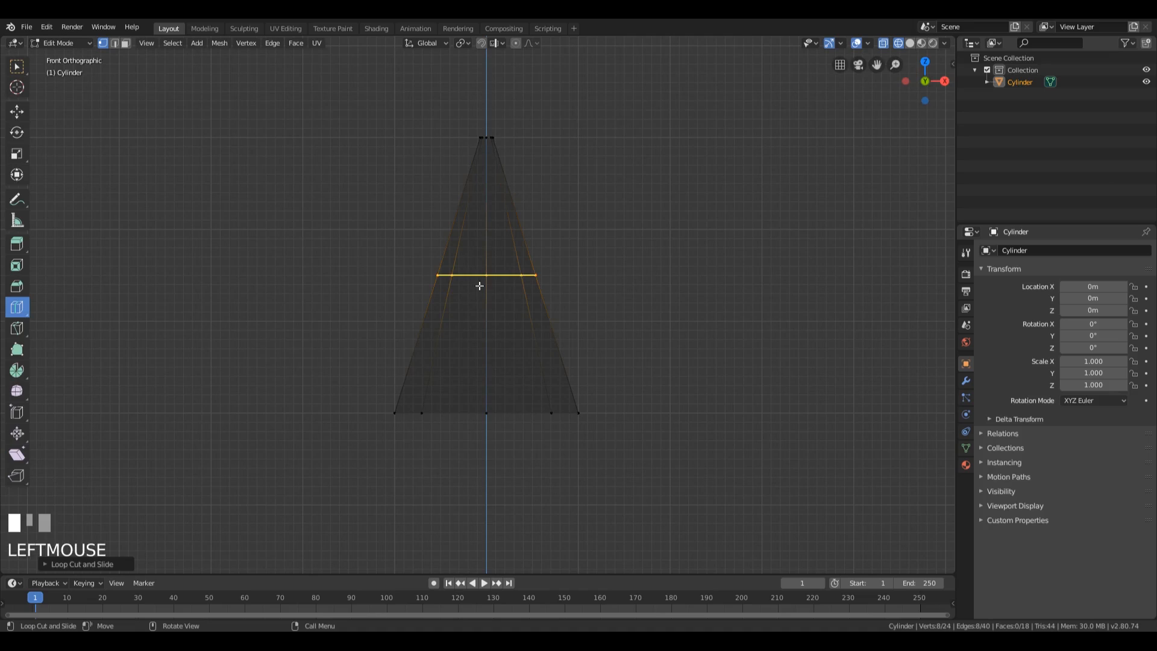
left_click(60, 563)
left_click(196, 469)
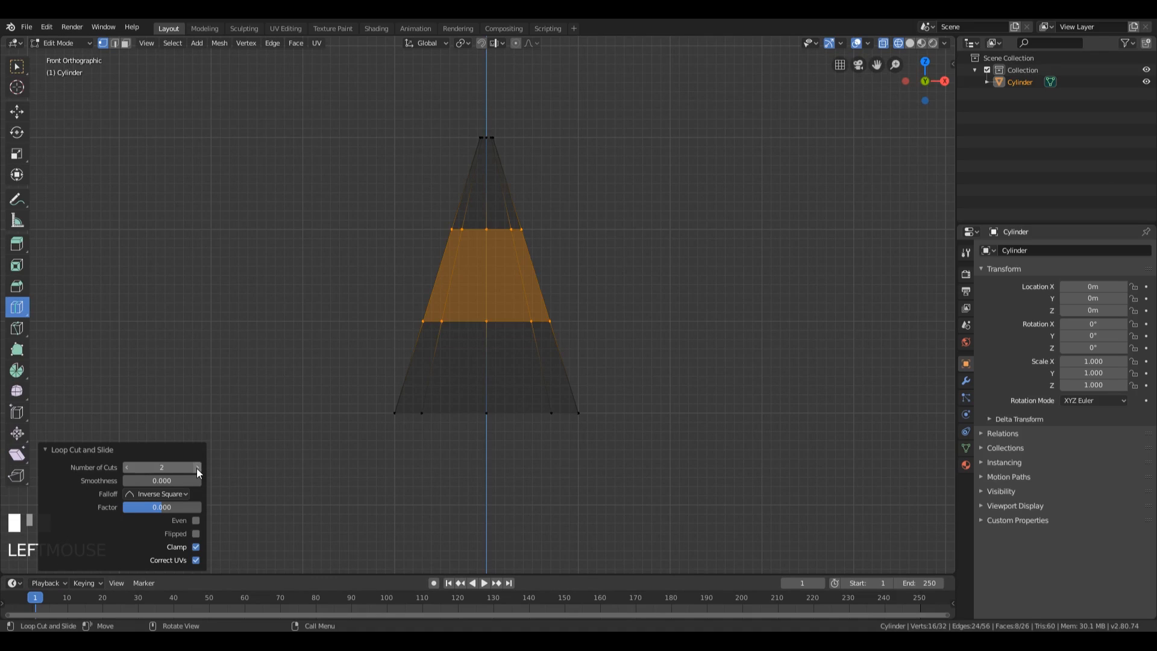
left_click(197, 468)
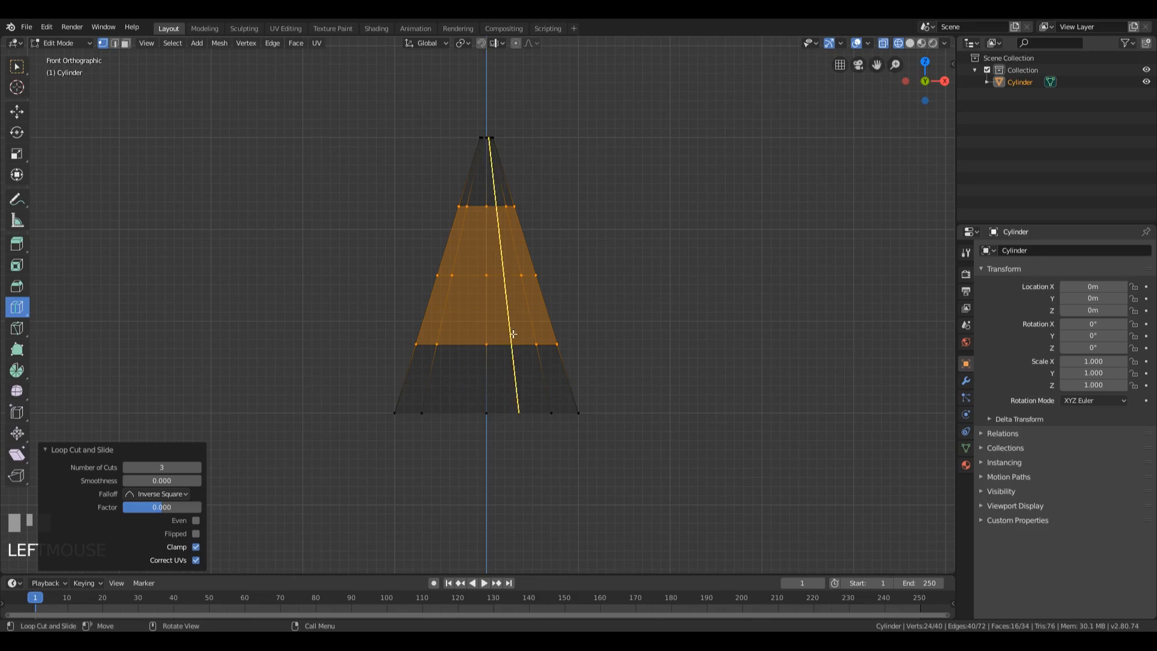
left_click(94, 450)
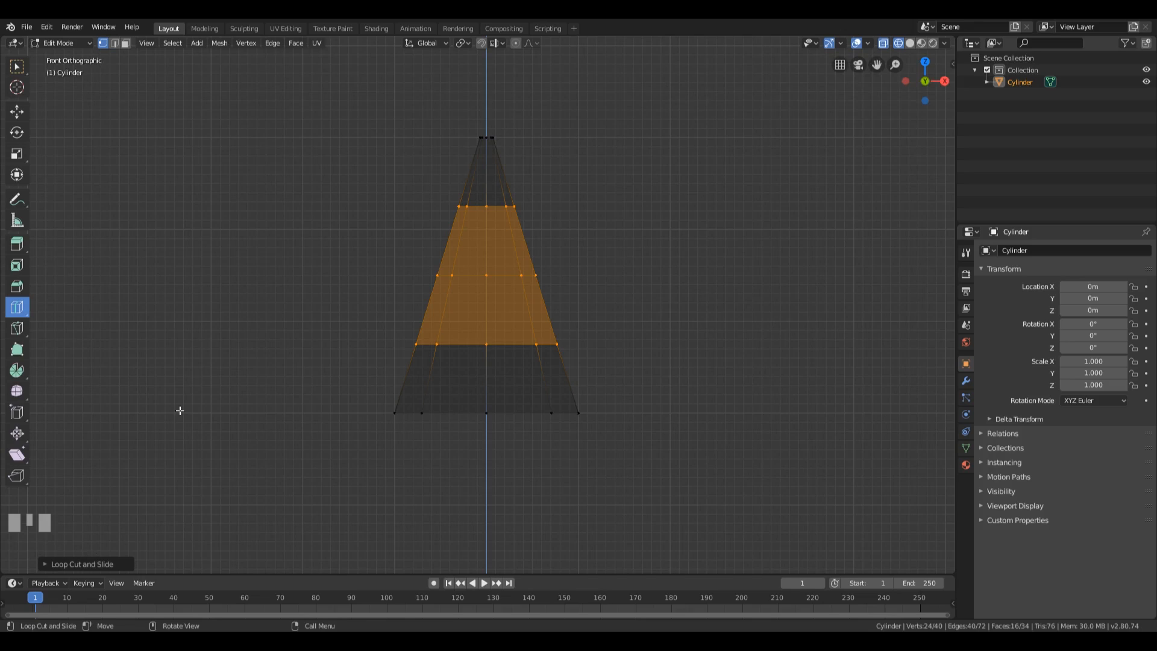
- Undo the three loop cuts and switch back to the Select Box tool
key("ctrl")
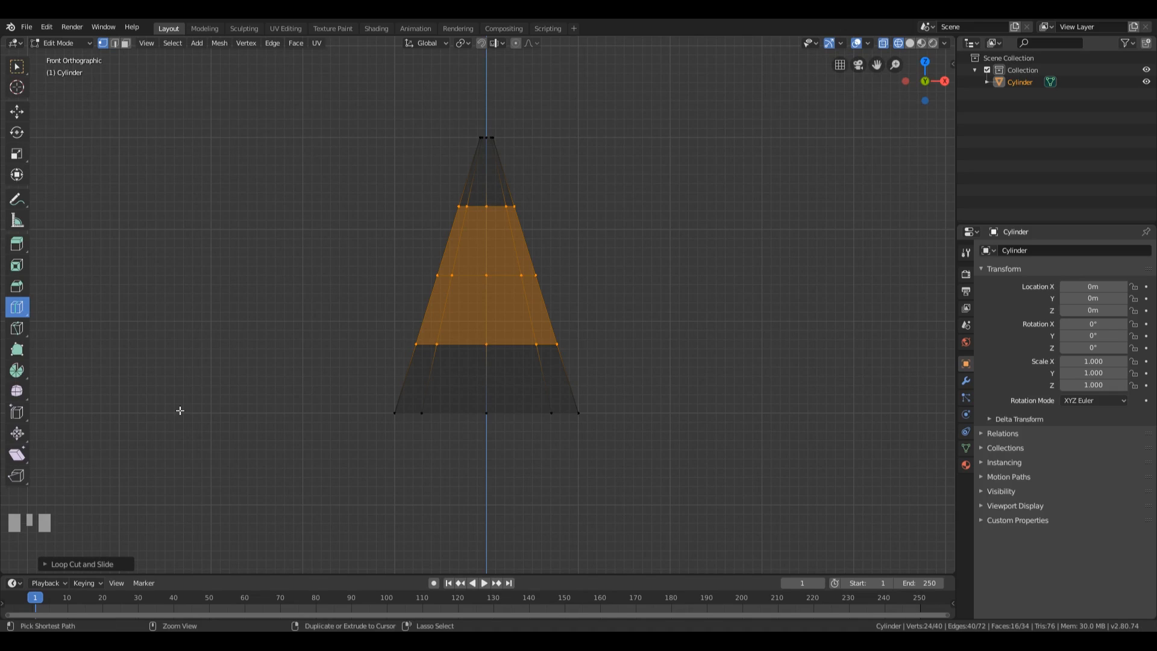
key("ctrl+z")
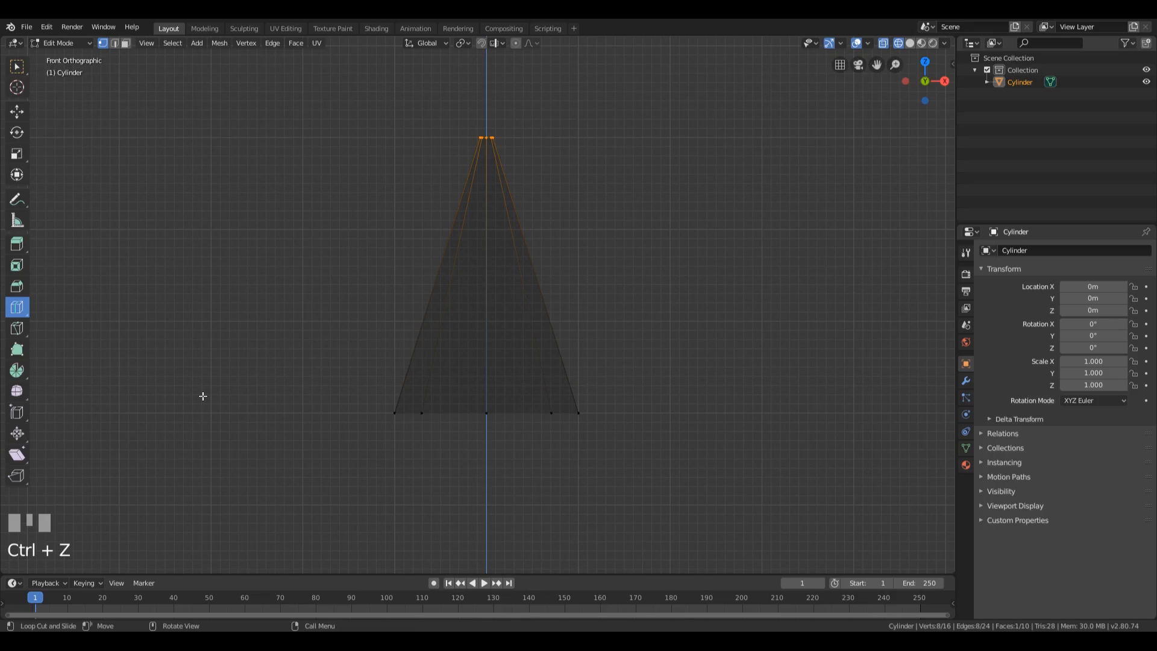
left_click(17, 66)
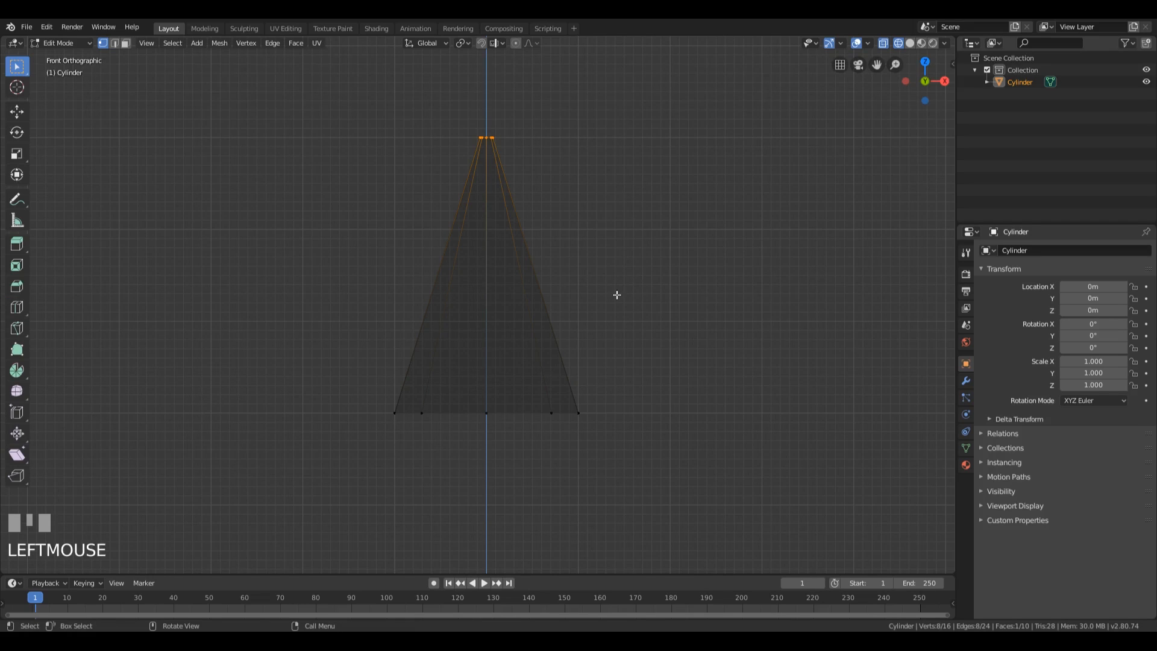
- Cut five evenly spaced horizontal edge loops around the cone without sliding them, and clear the selection
key("ctrl+r")
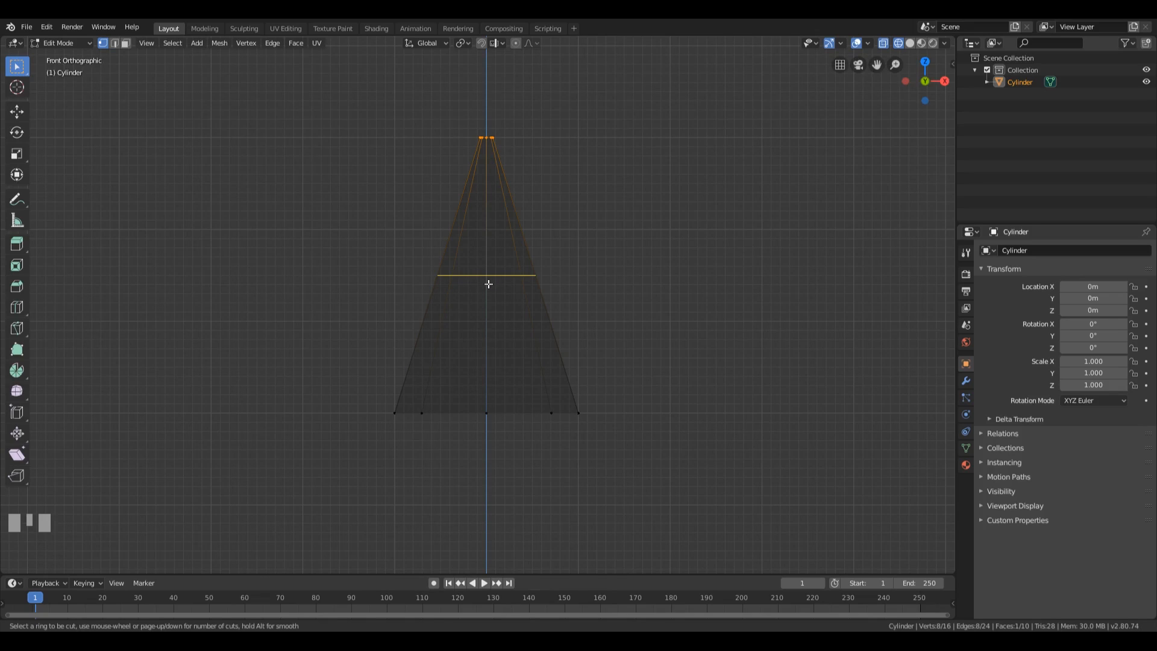
scroll(488, 284, "up", 3)
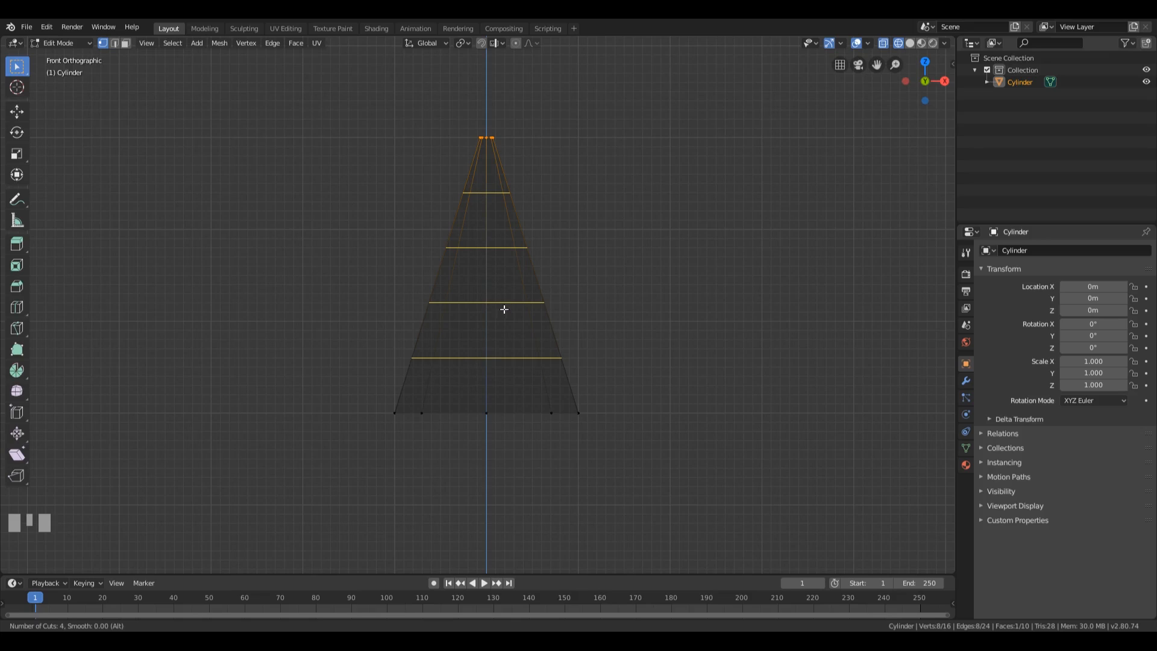
scroll(503, 293, "up", 1)
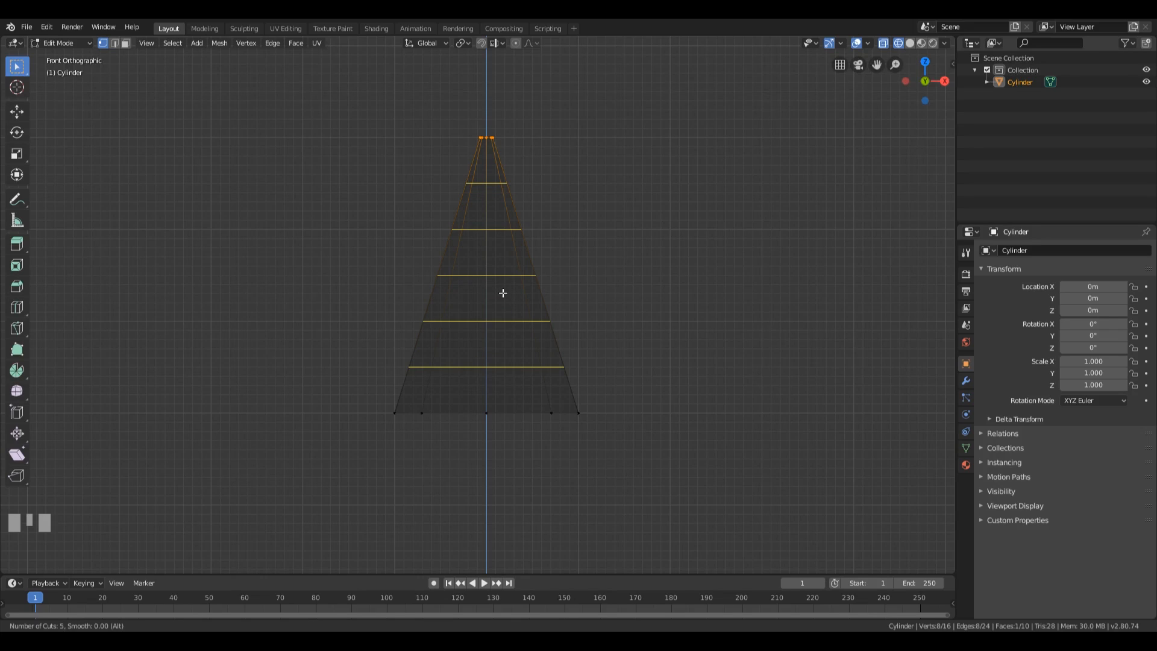
scroll(504, 309, "down", 1)
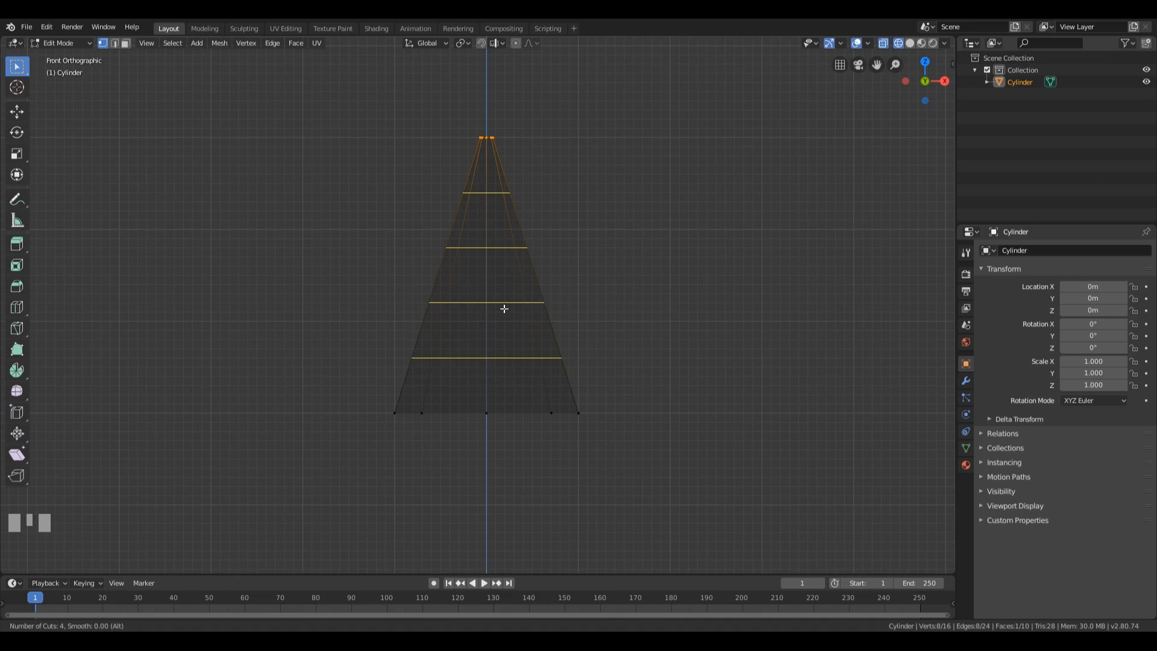
scroll(504, 309, "up", 1)
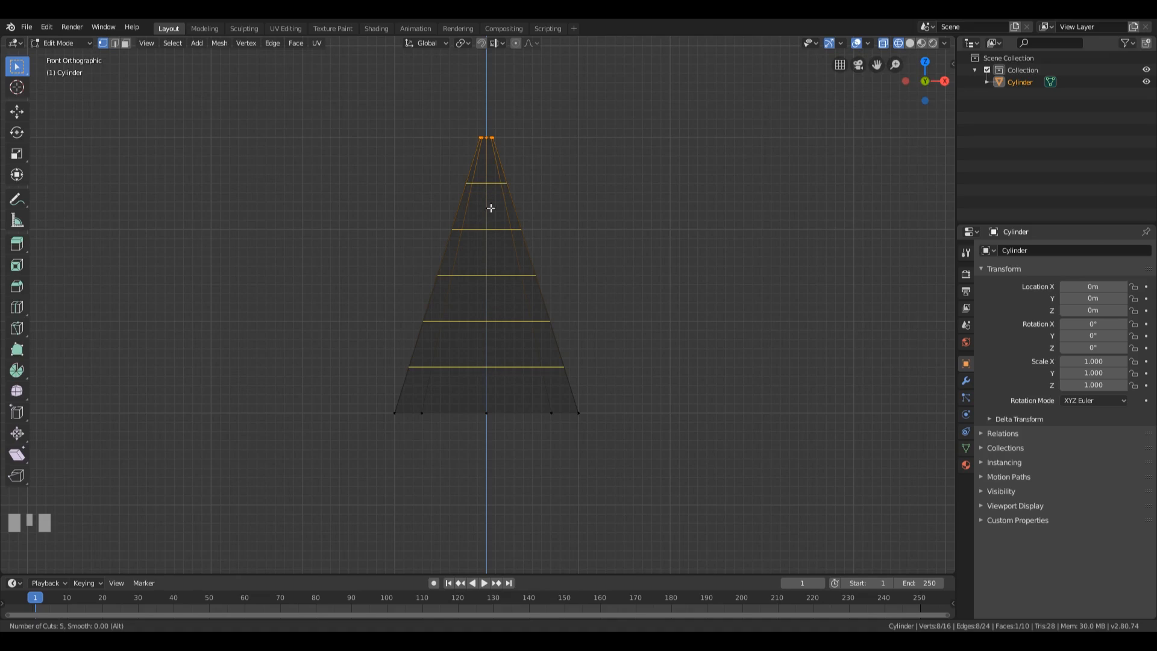
left_click(481, 254)
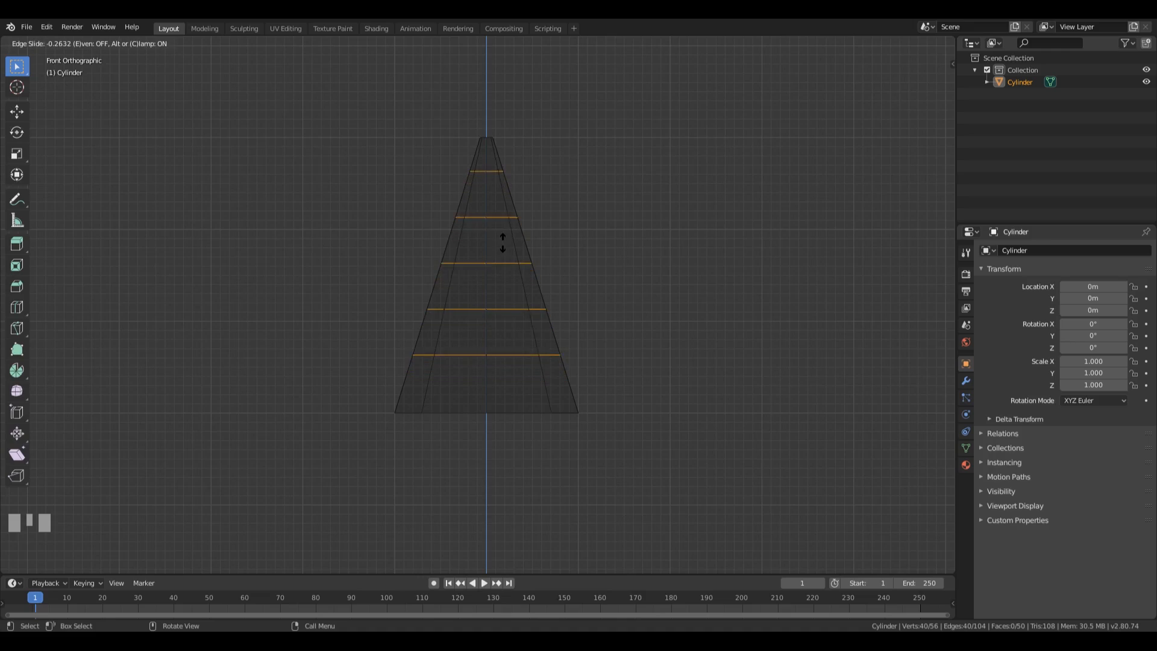
key("Escape")
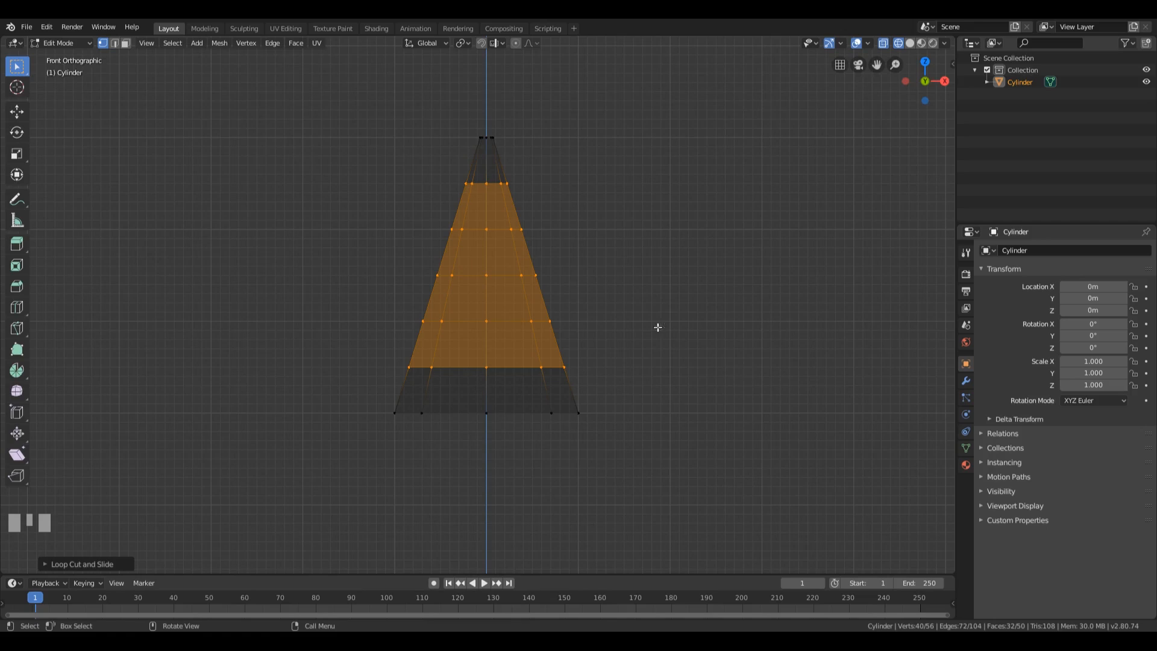
left_click(645, 296)
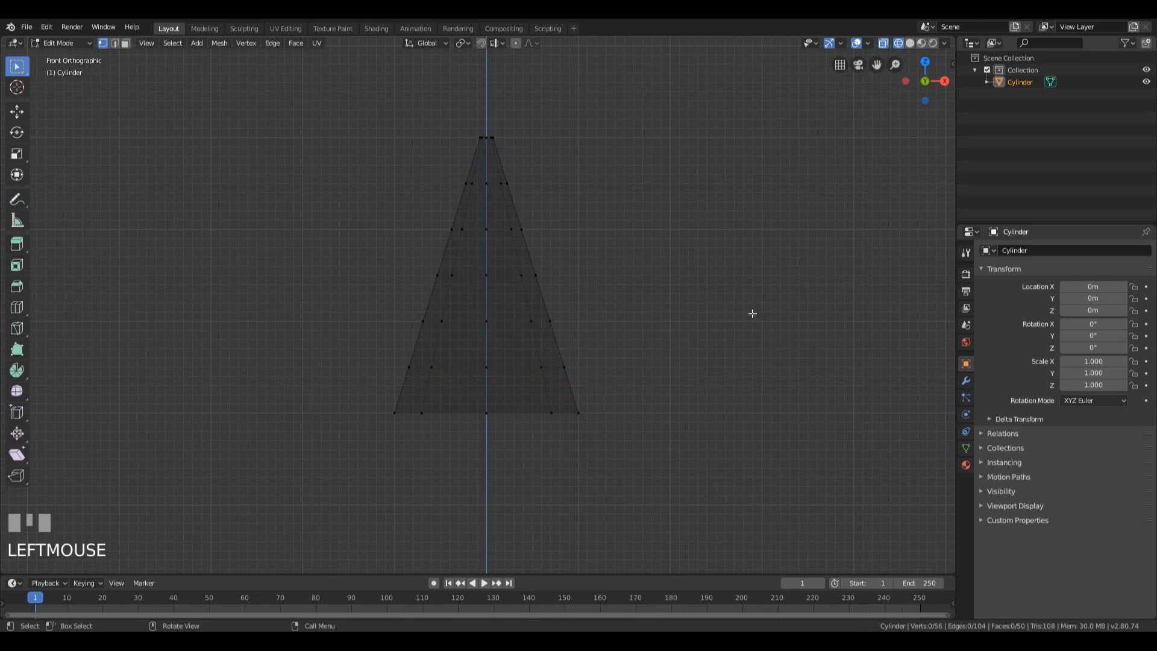
- Add an edge loop between the cone's first and second loops from the tip, sliding it down about 0.81 to just above the second loop
key("shift+ctrl+alt+KP_Divide")
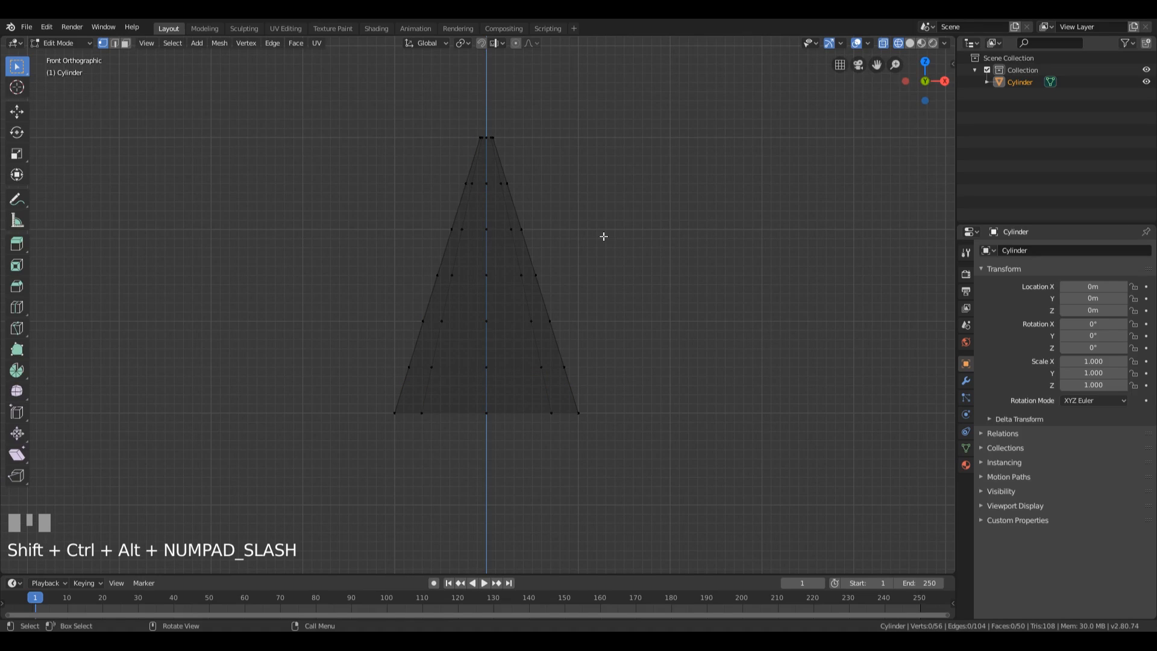
scroll(631, 246, "up", 2)
middle_click_drag(671, 207, 643, 234, "shift")
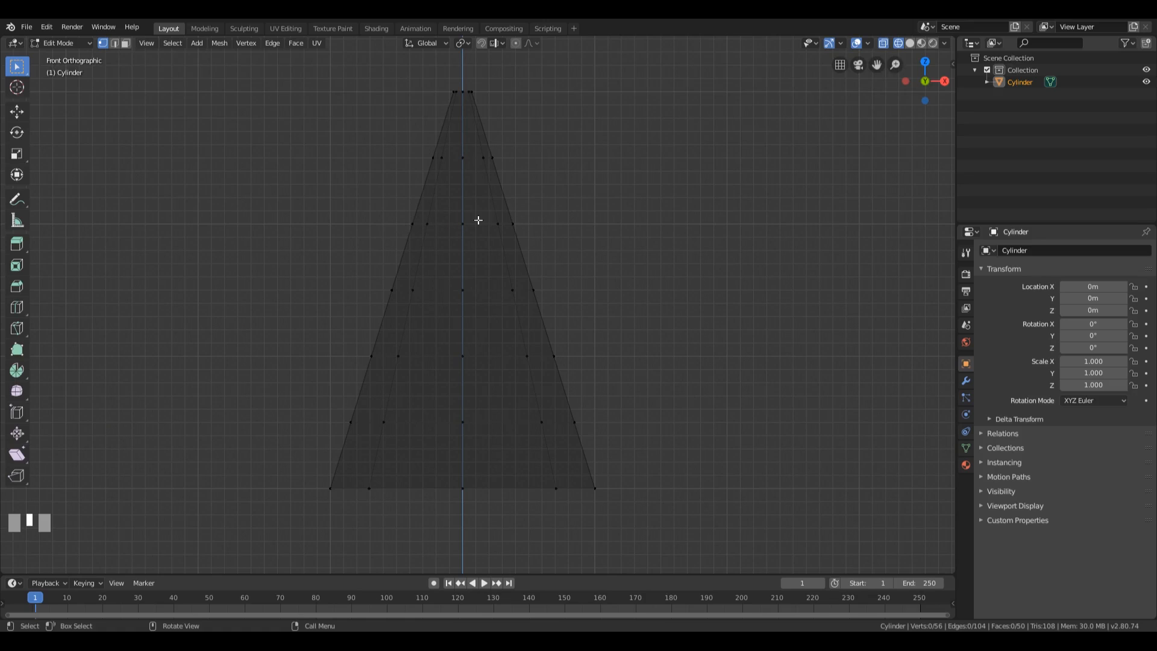
key("ctrl+r")
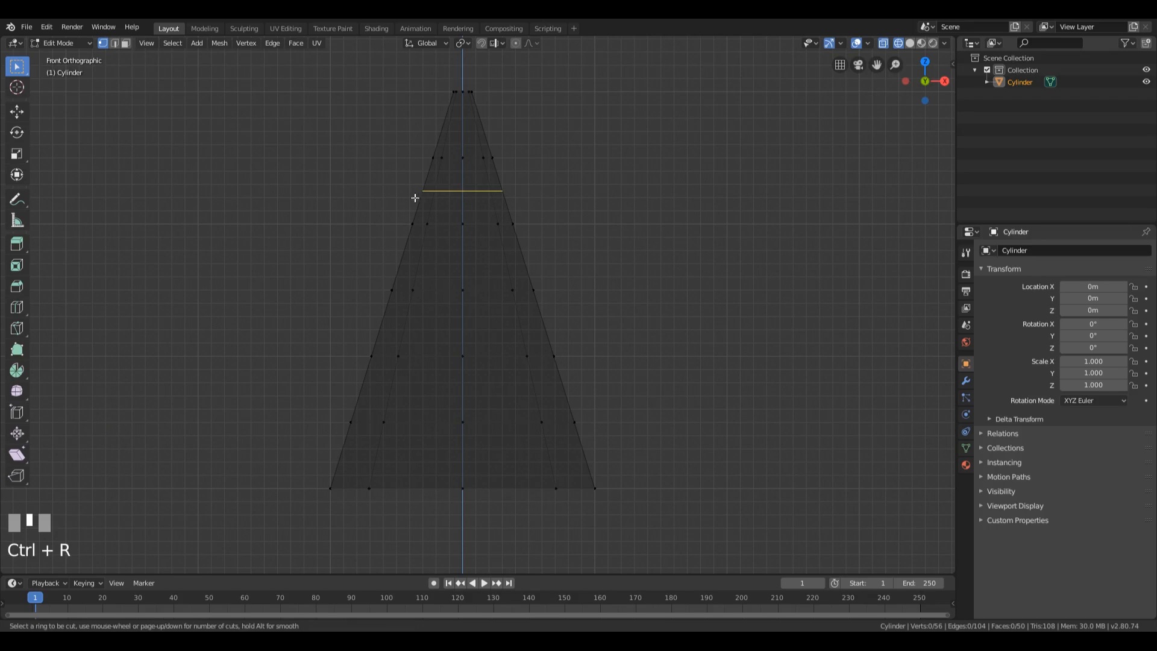
left_click(449, 196)
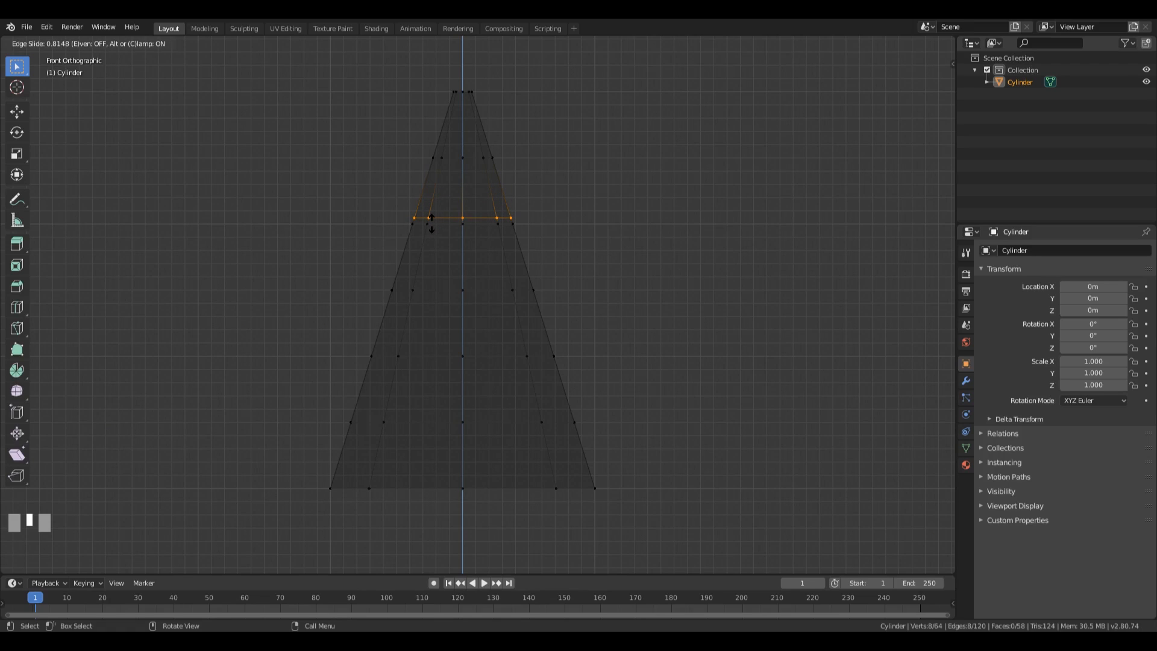
left_click(431, 222)
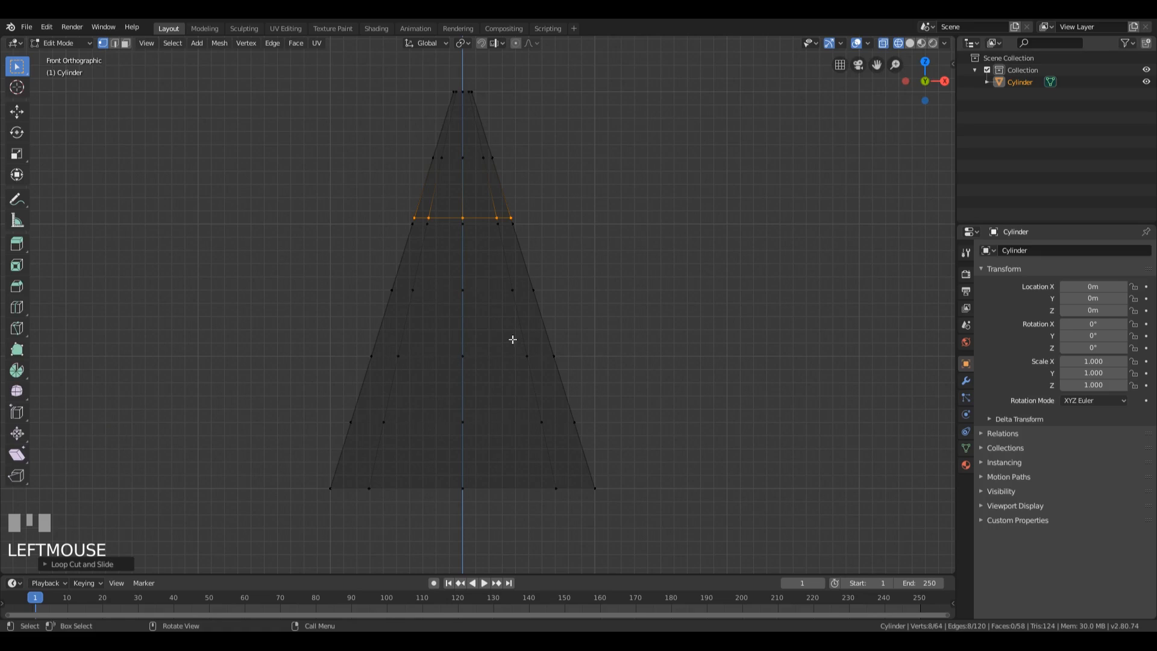
- Add an edge loop between the third and fourth evenly spaced loops from the tip, sliding it down about 0.77 to just above the fourth
key("ctrl+r")
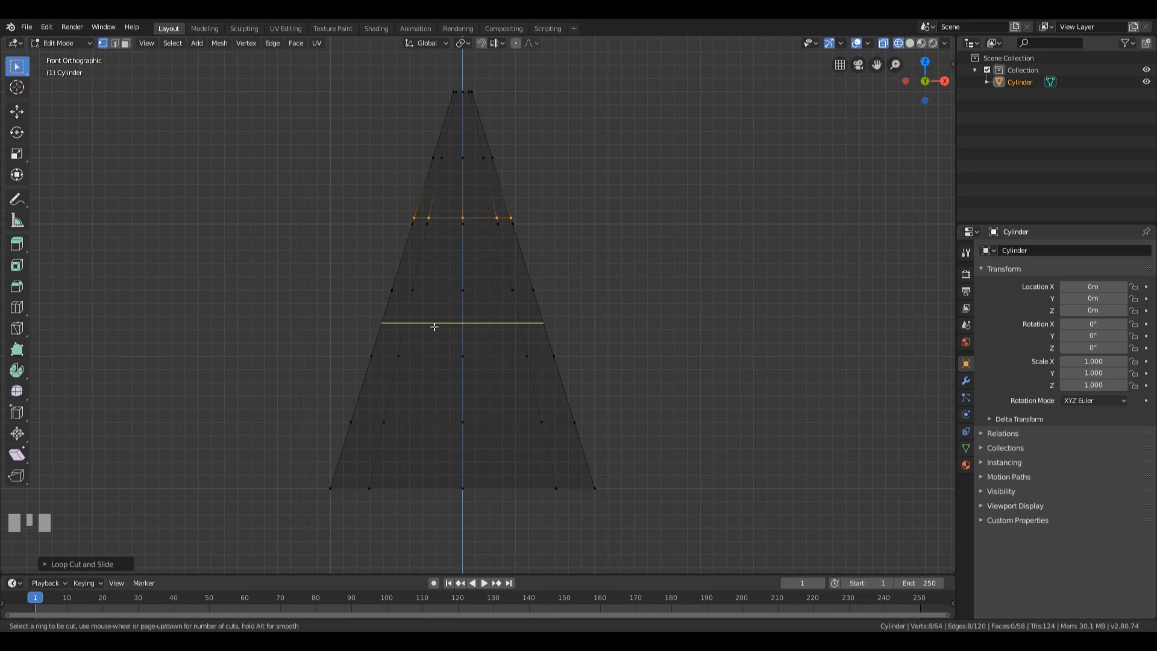
left_click(435, 323)
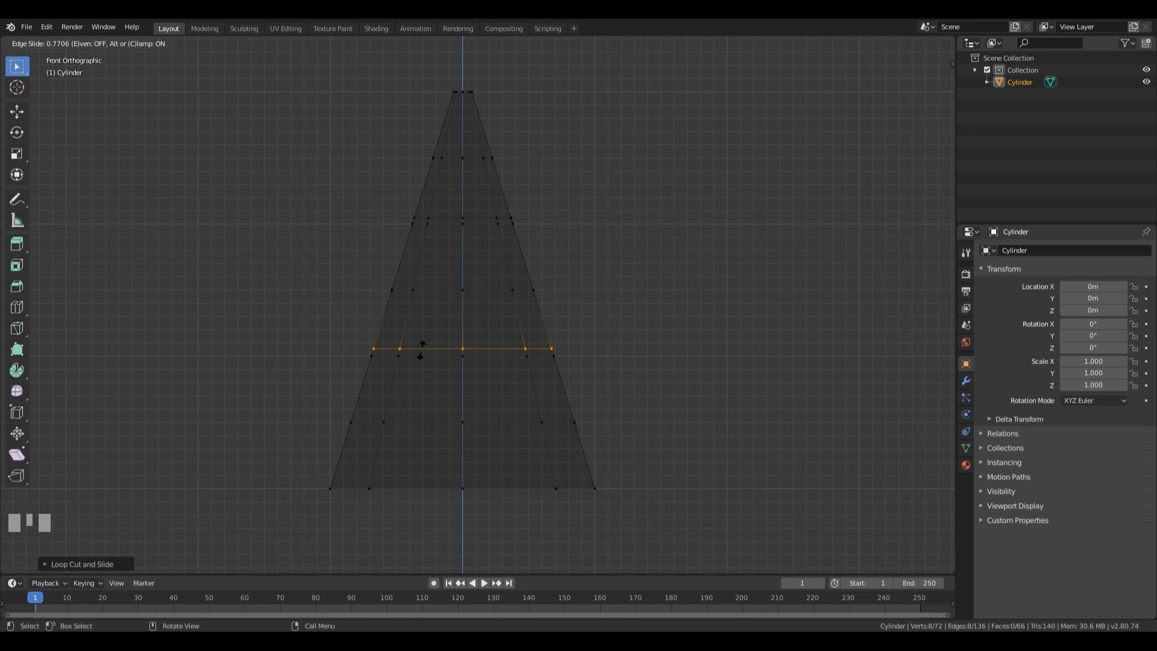
left_click(421, 348)
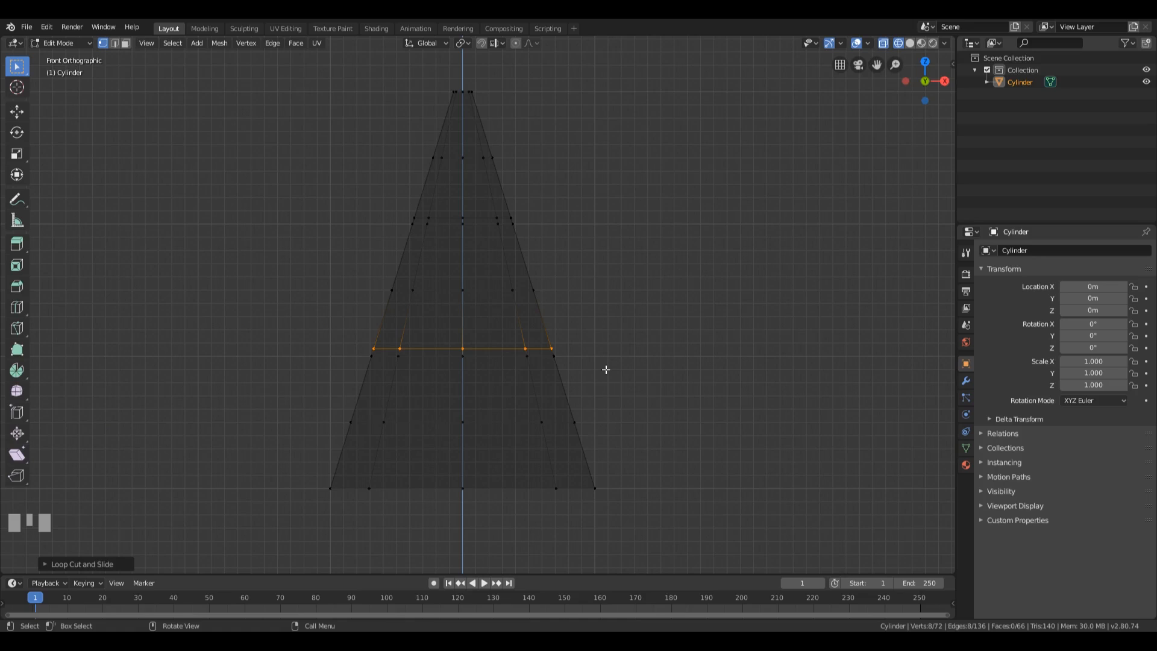
- Try an Edge Slide on the lower added loop with a slide factor of 0
key("g")
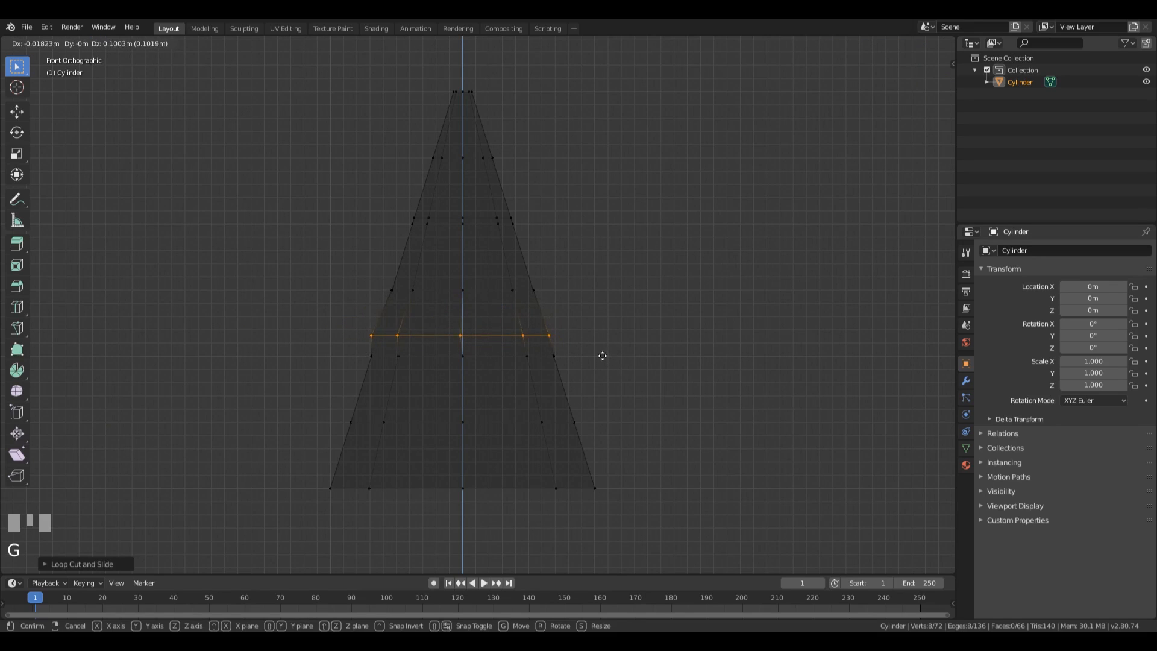
key("g")
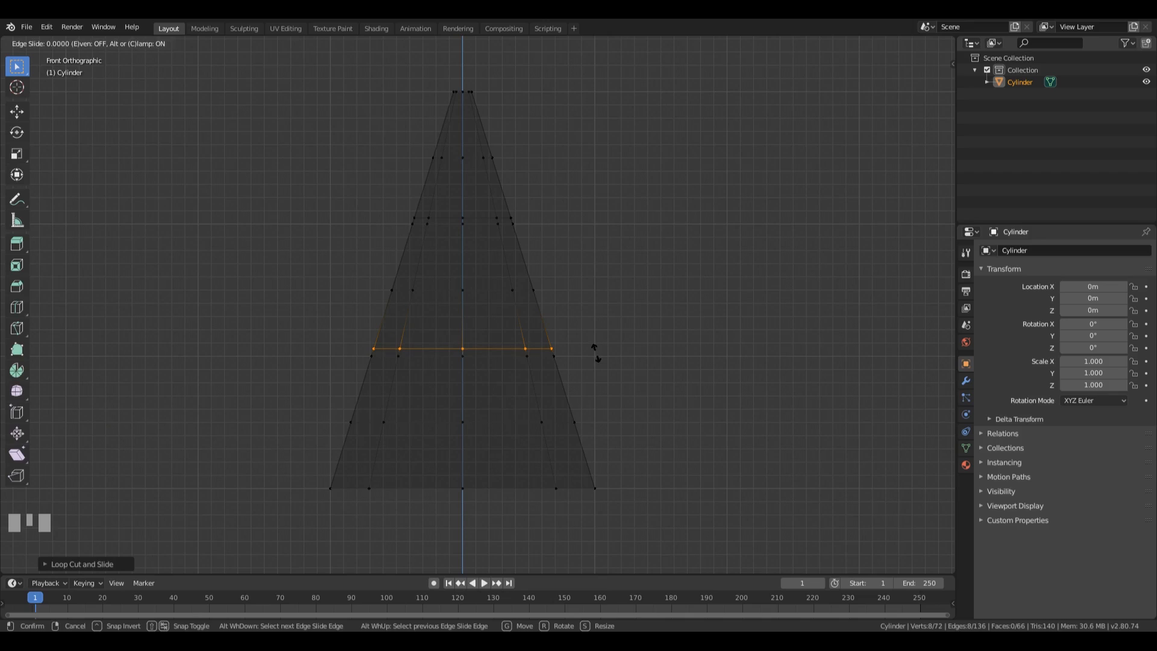
left_click(596, 353)
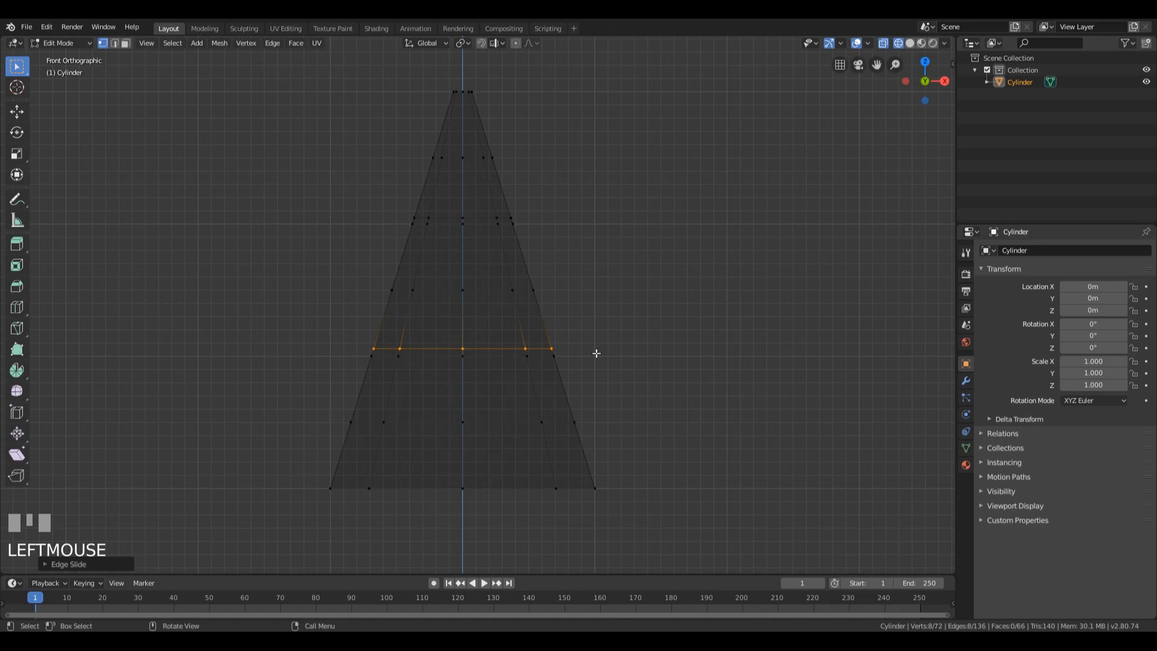
- Extend the selection with the upper added edge loop and the cone's base ring
key("shift+ctrl+alt+KP_Divide")
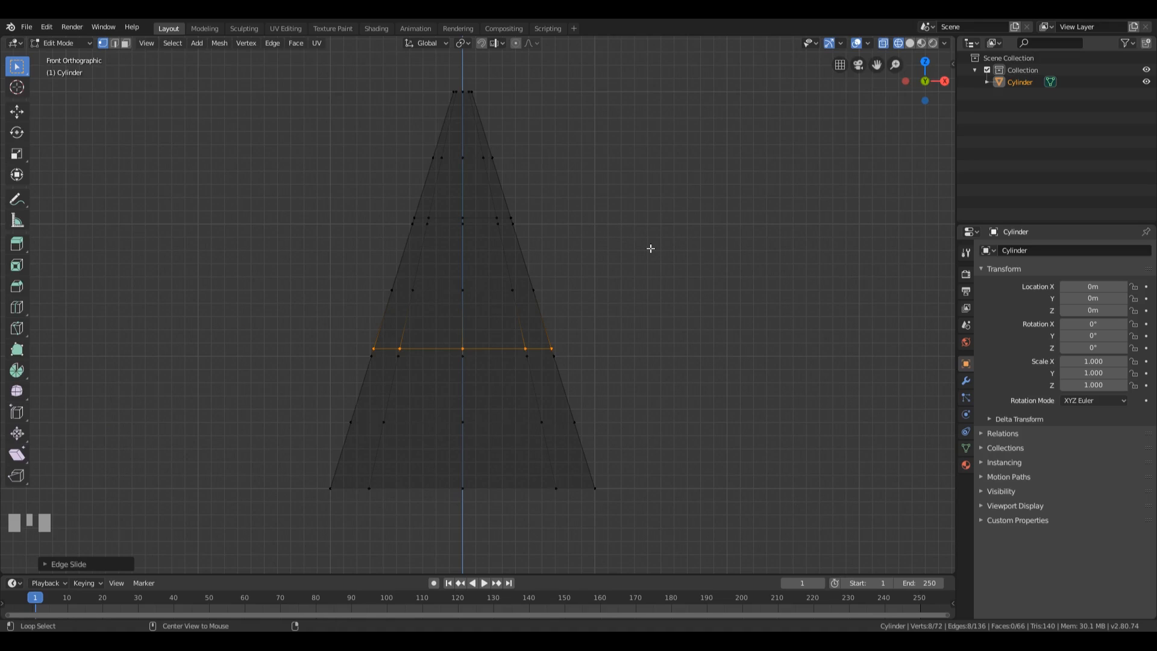
left_click(475, 216, "alt+shift")
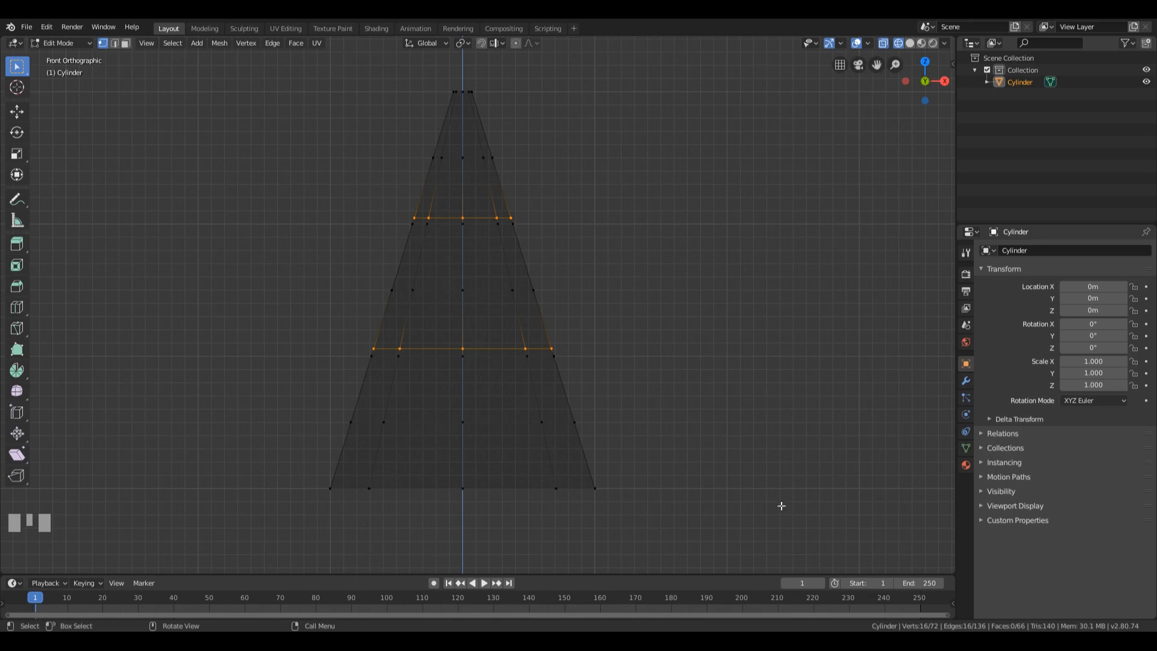
left_click(491, 488, "alt+shift")
key("shift+ctrl+alt+KP_Divide")
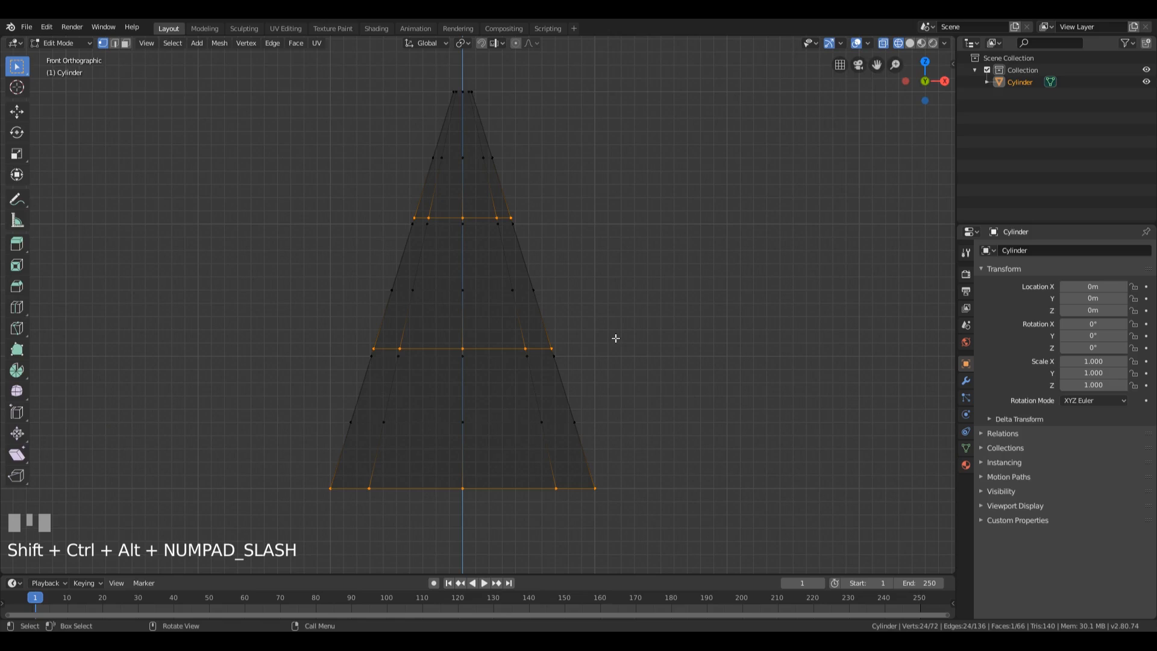
- Try scaling the three selected rings up together to about 1.3
key("s")
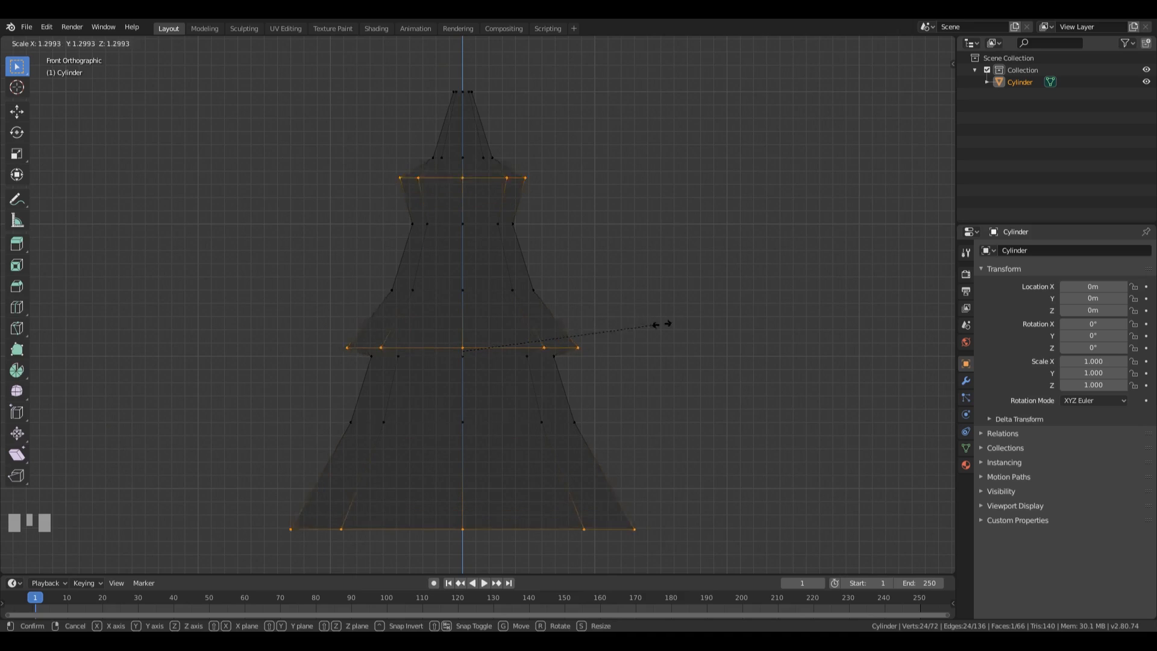
key("Escape")
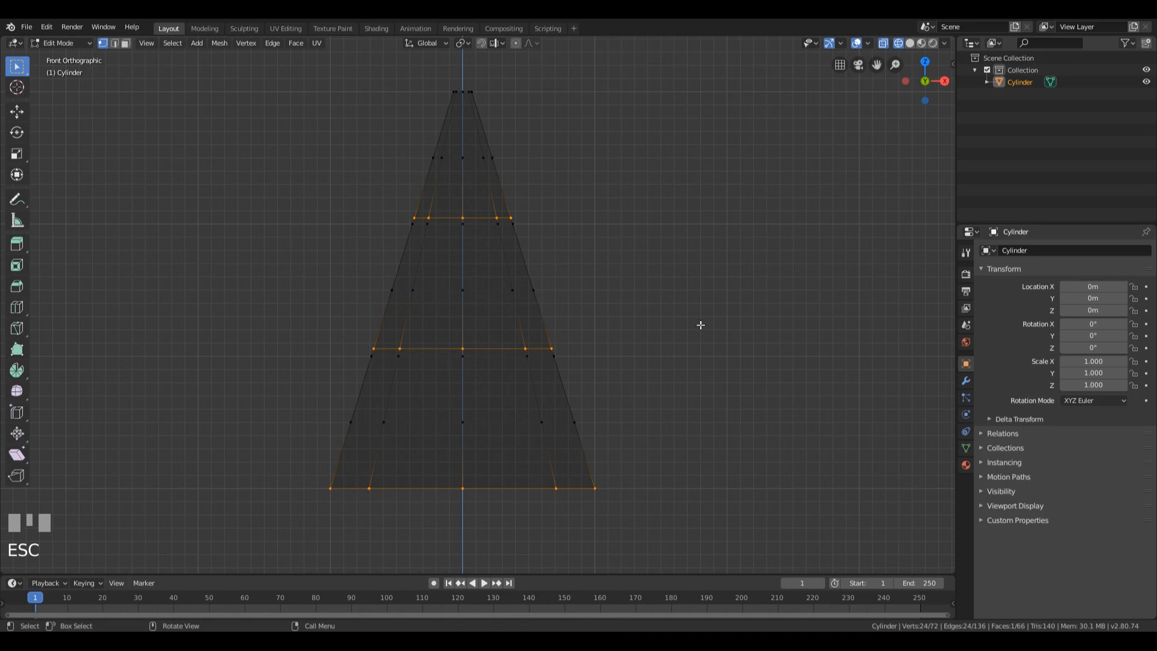
- Set the pivot point to Individual Origins and scale the two added edge loops and the base ring up to about 1.3
left_click(462, 43)
key("s")
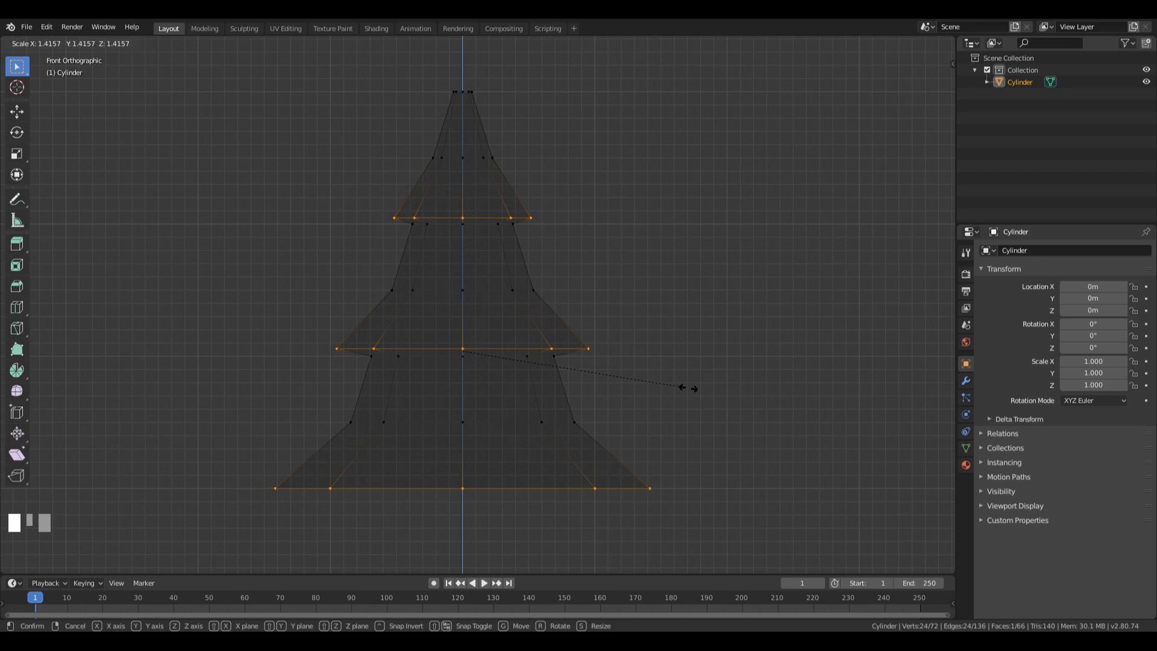
left_click(688, 387)
key("shift+ctrl+alt+KP_Divide")
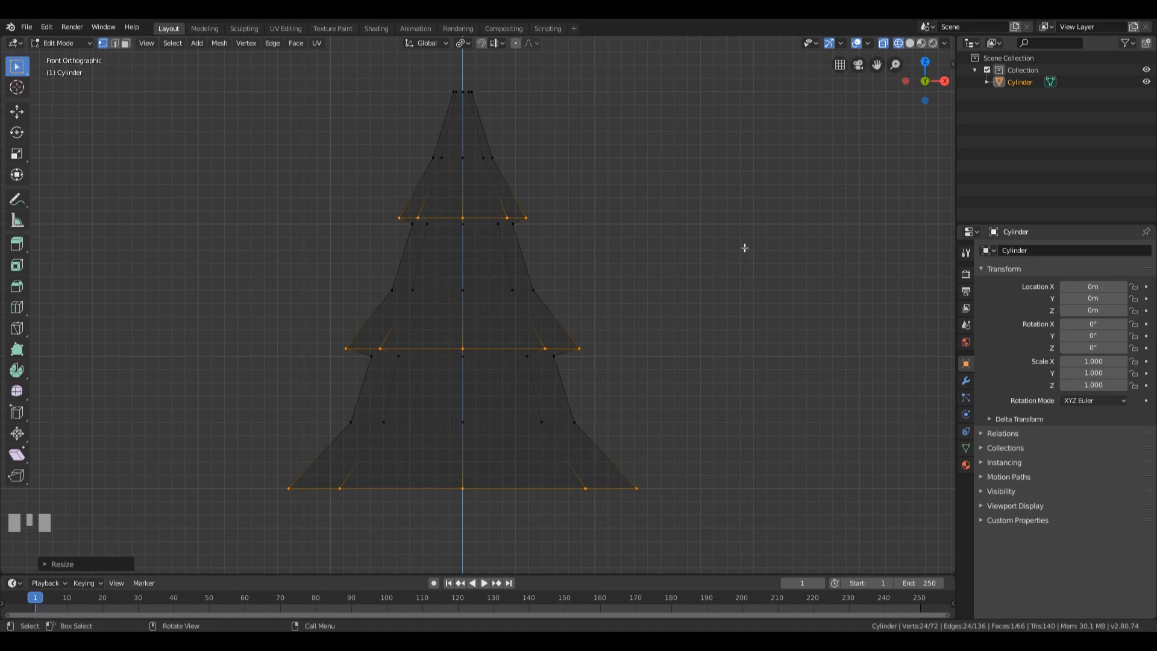
- Select the two rings just below the upper and middle tiers' flared rims and scale them down to about 0.7
left_click(478, 225, "alt")
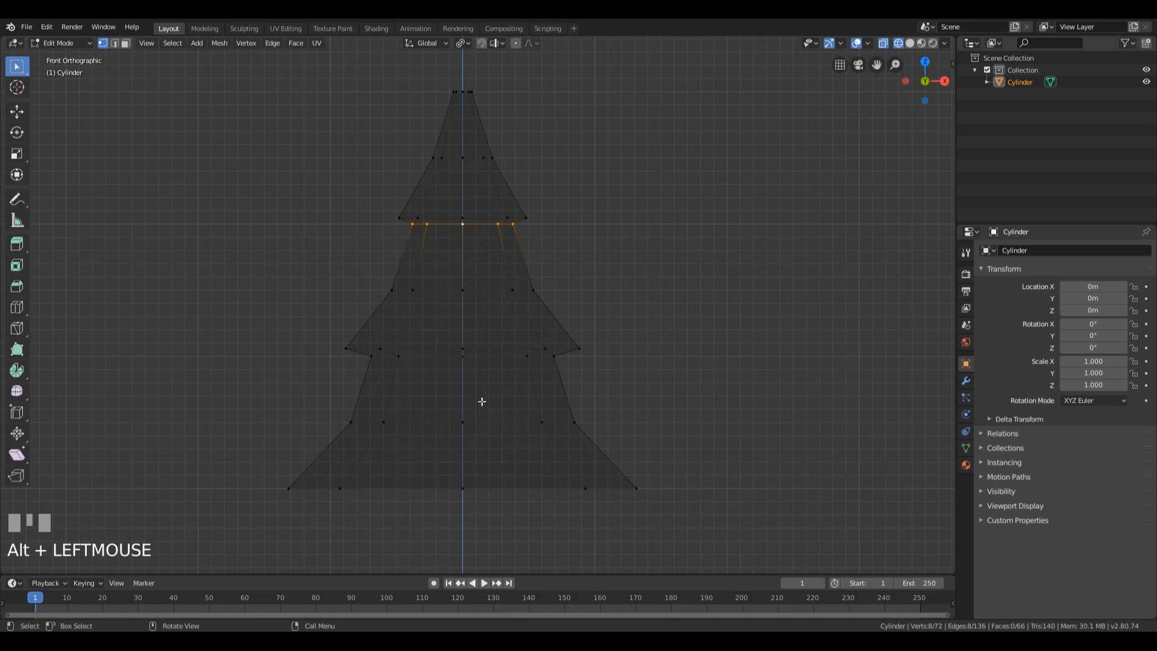
left_click(488, 356, "alt+shift")
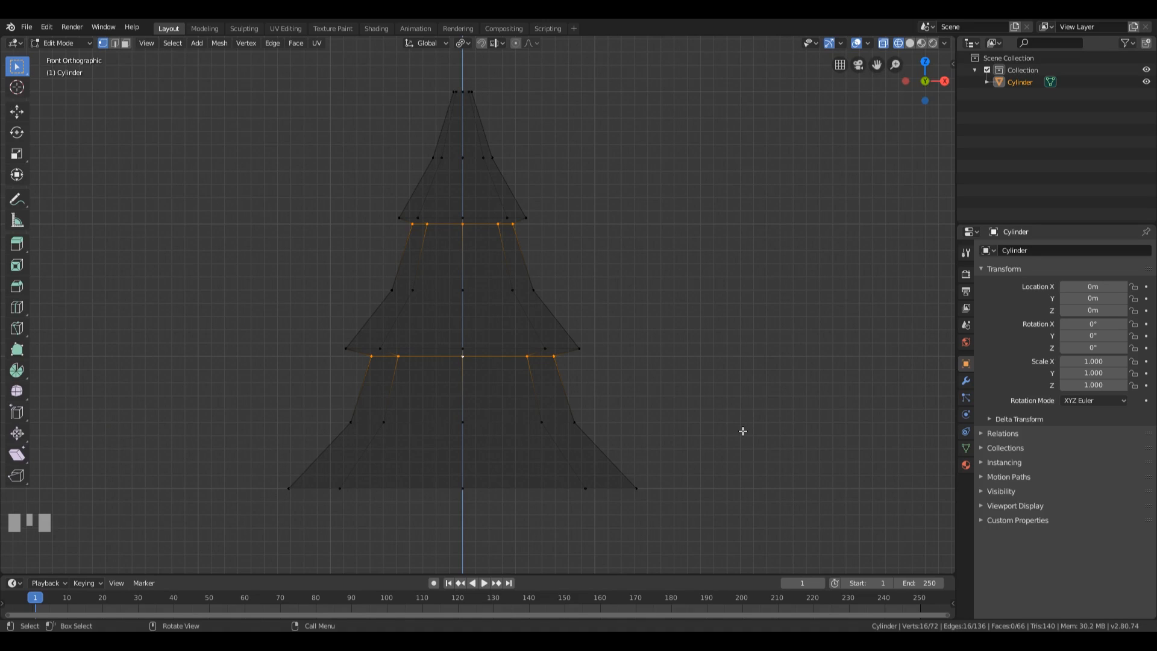
key("s")
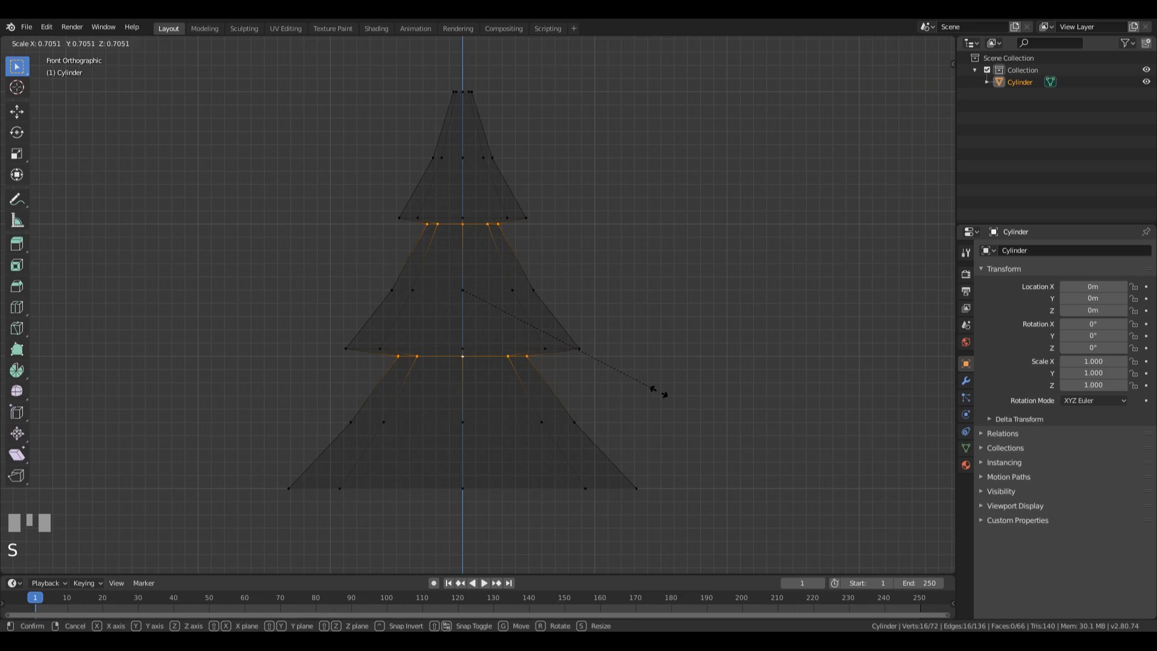
left_click(666, 390)
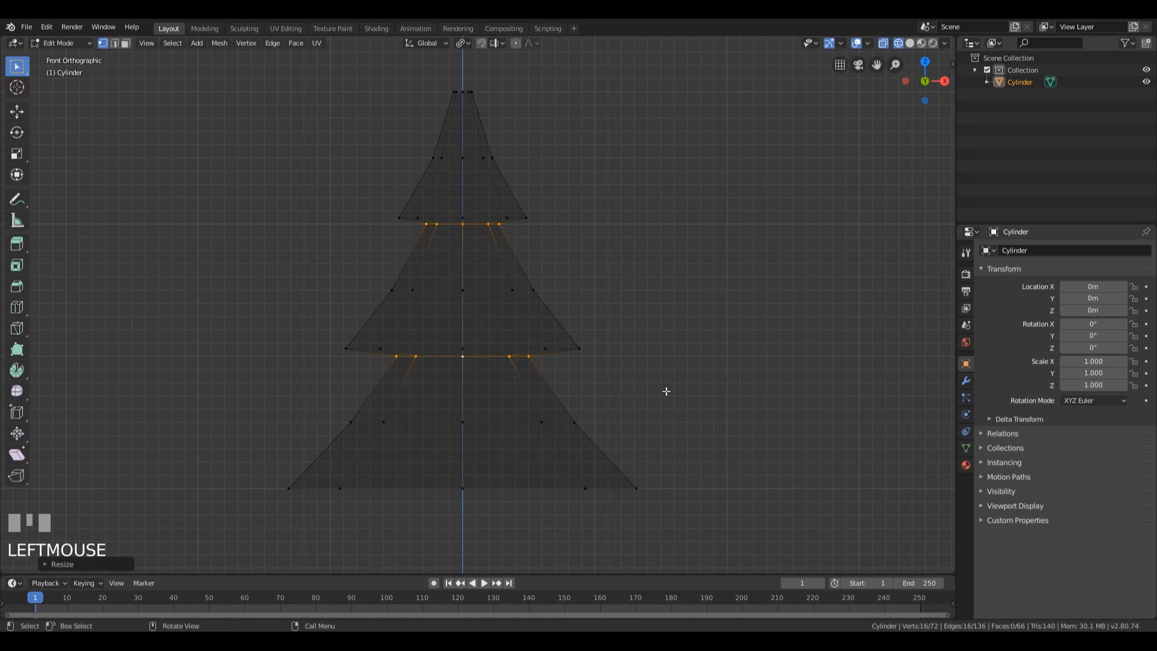
- Move the two narrowed rings up about 0.14 m along Z so they sit inside the tiers above
key("g")
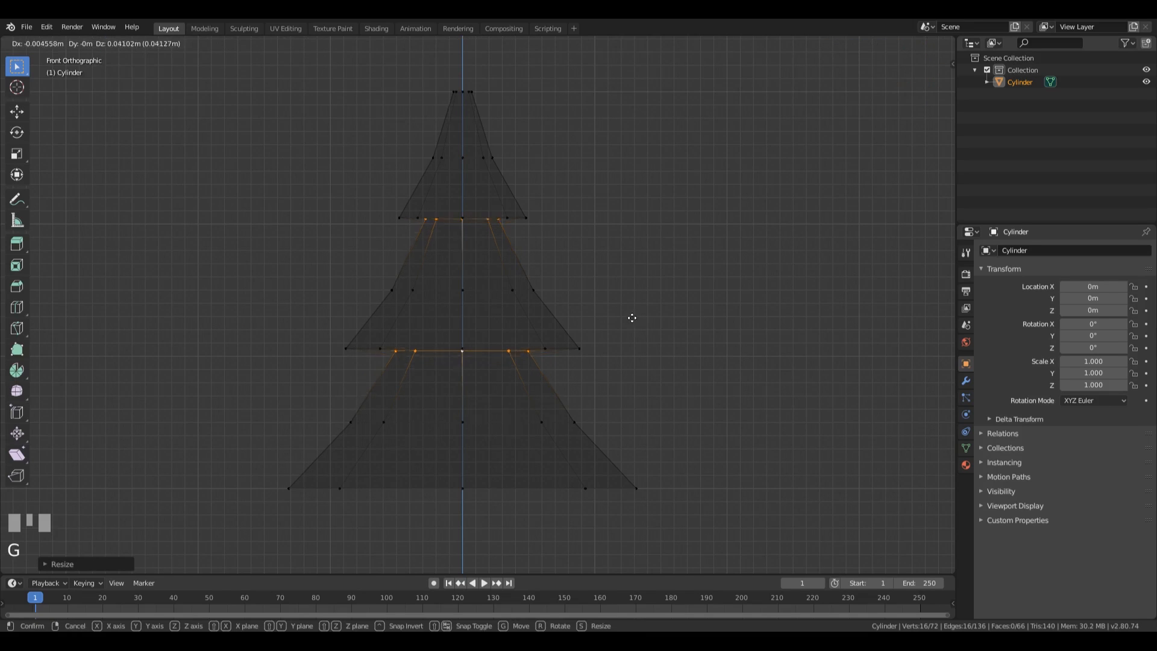
key("z")
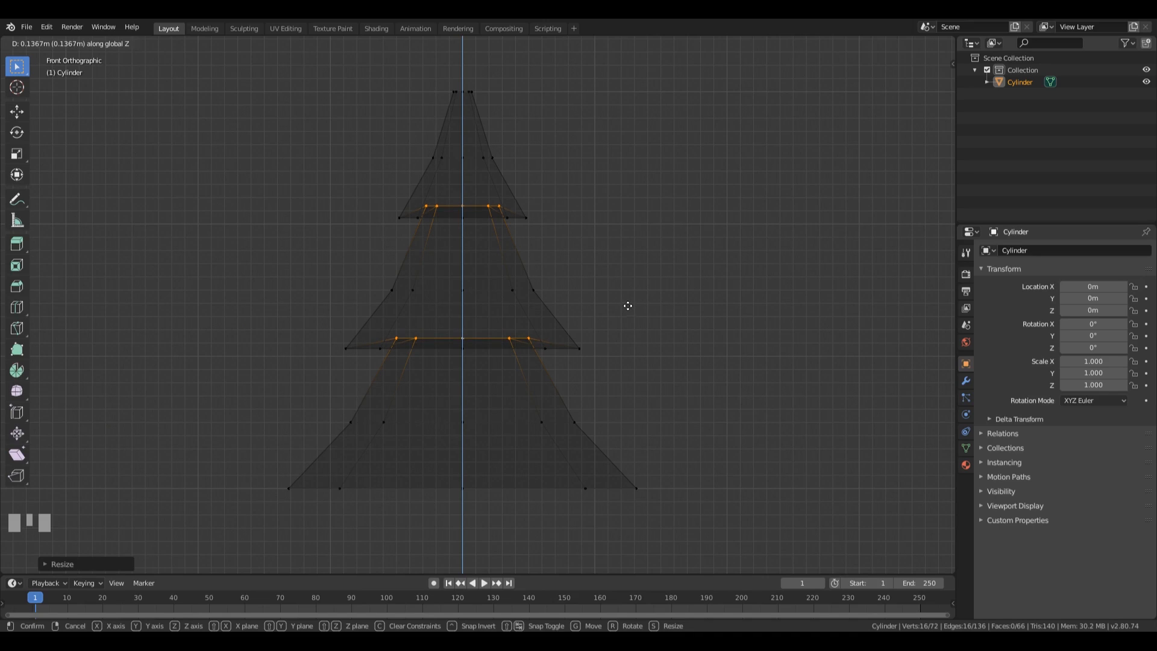
left_click(628, 306)
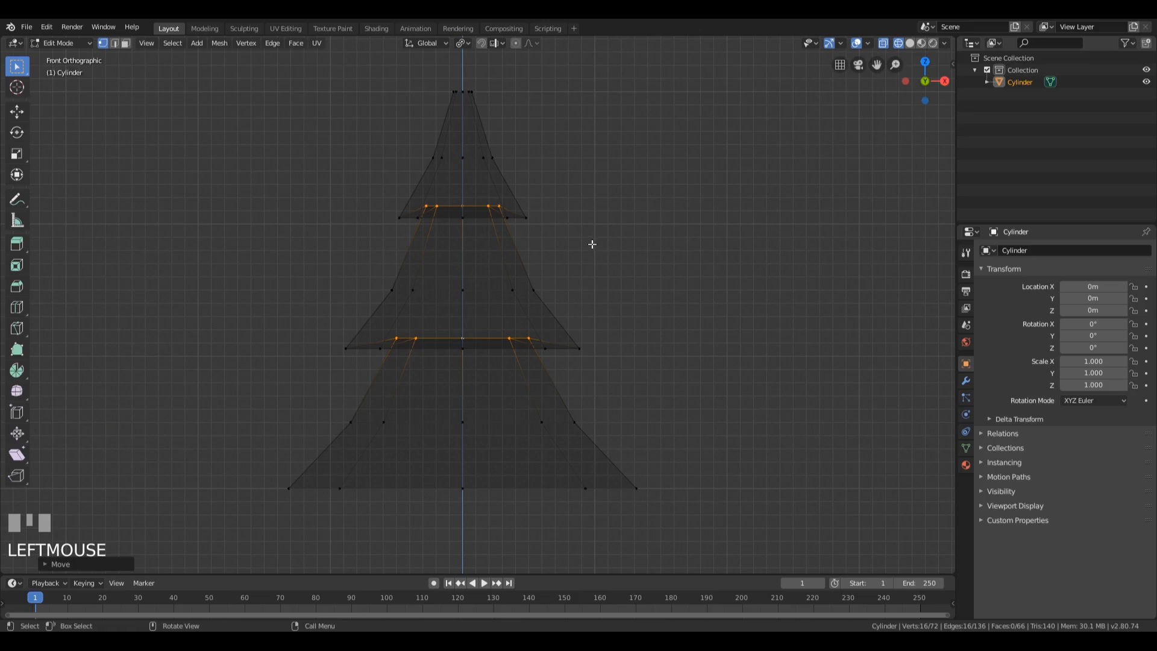
left_click(464, 43)
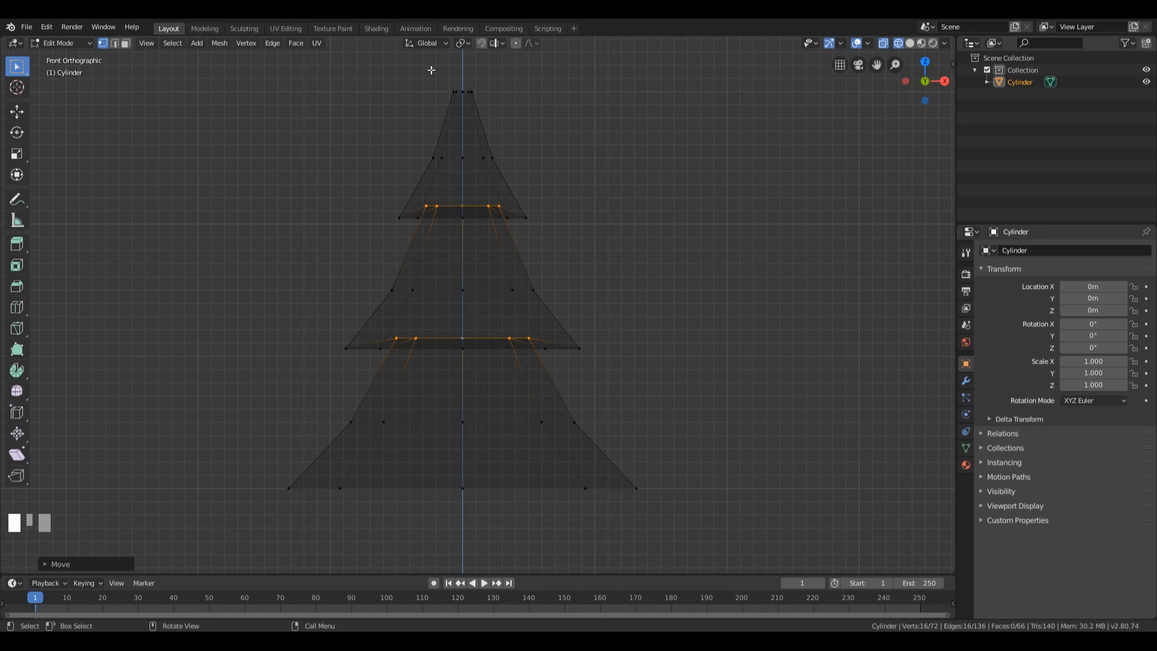
- Select all vertices of the tree's top ring and merge them at their center into a single tip
left_click(404, 72)
left_click_drag(404, 71, 570, 116)
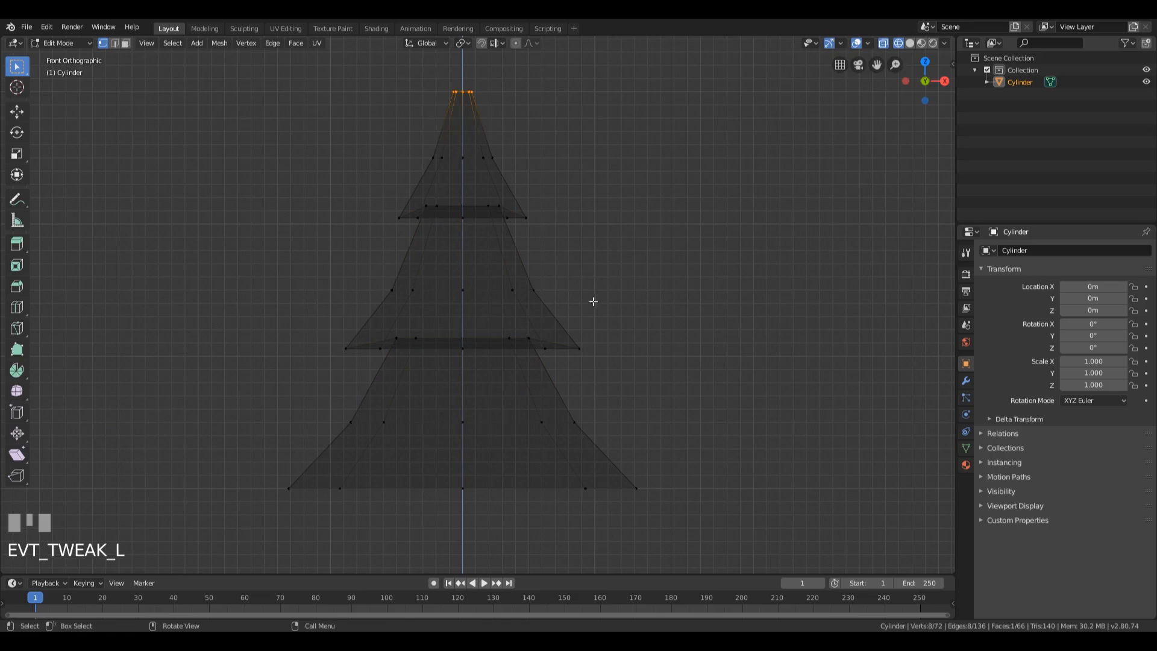
middle_click_drag(627, 165, 627, 212, "shift")
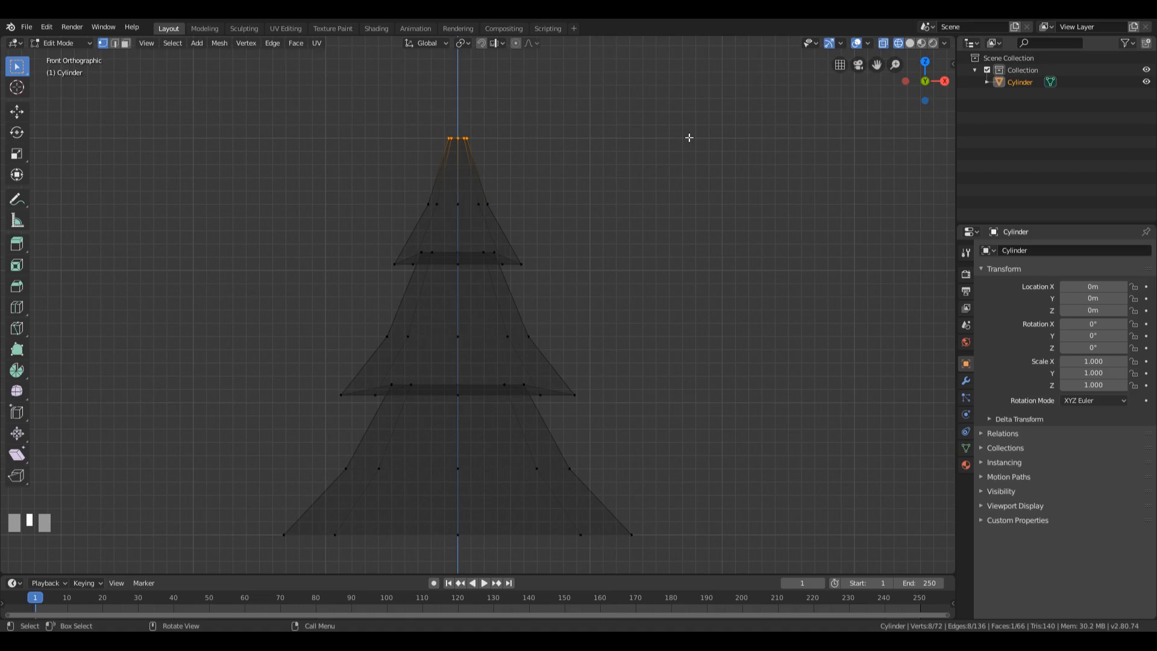
left_click_drag(374, 98, 656, 168)
left_click(251, 47)
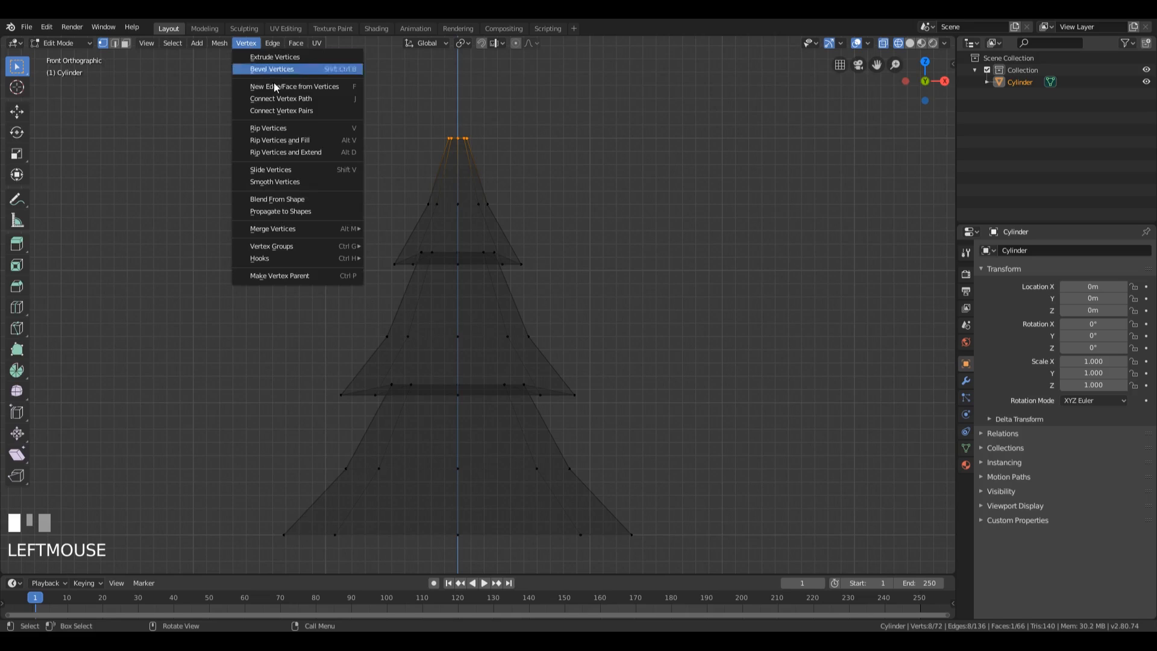
mouse_move(264, 229)
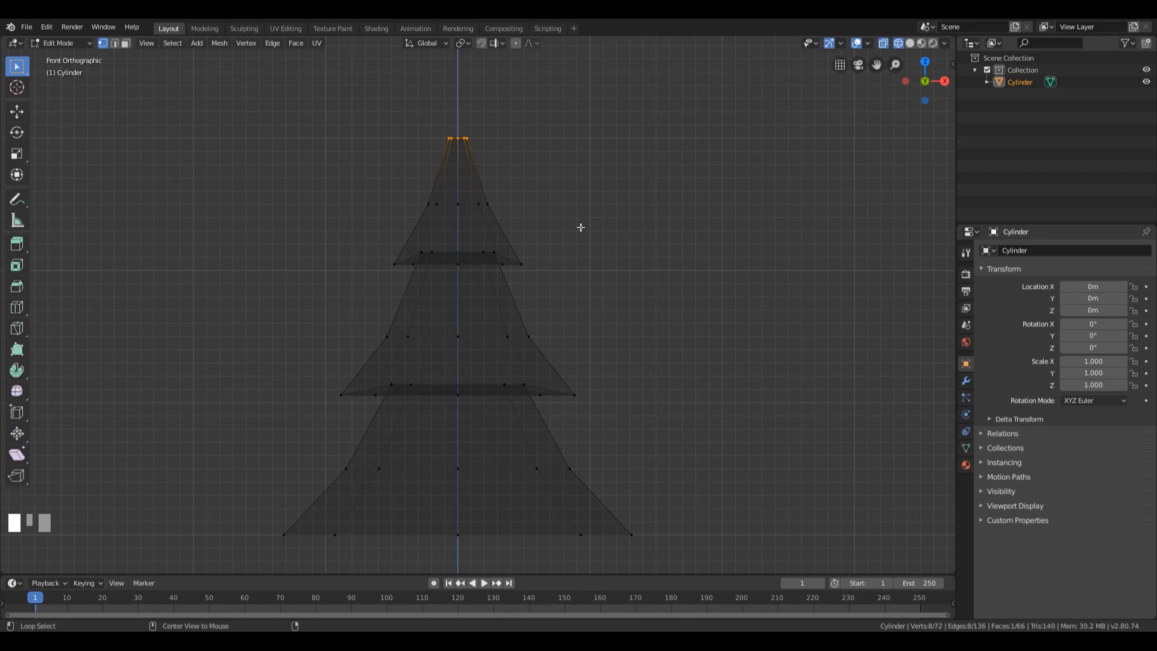
key("alt+m")
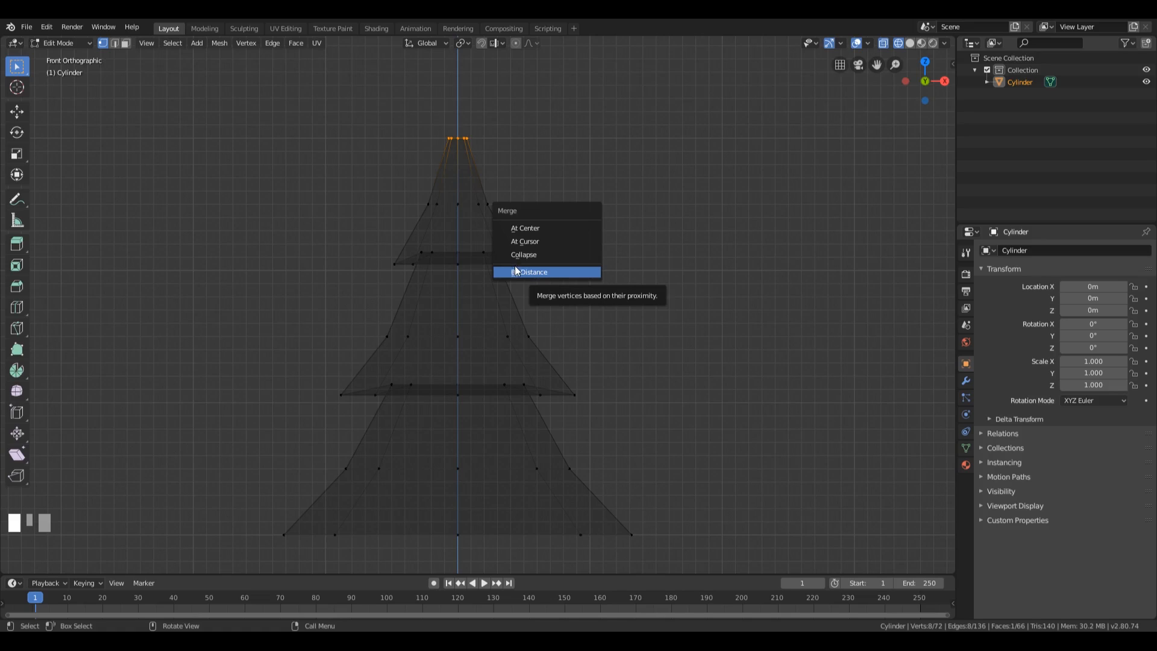
left_click(535, 229)
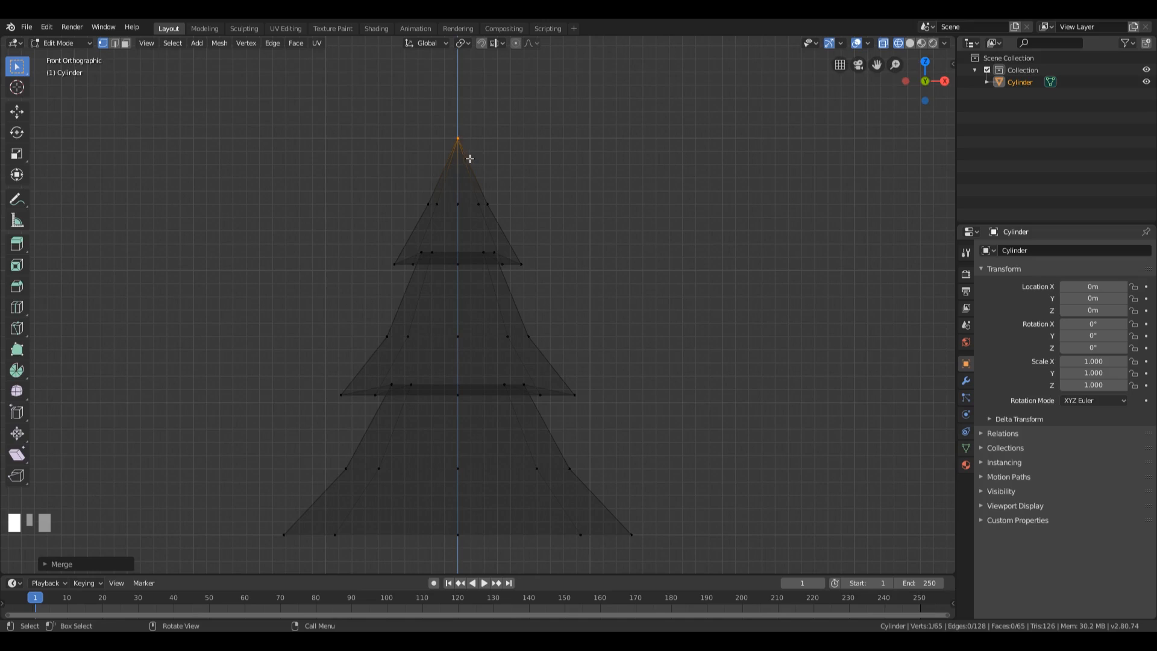
- Search the available operators for "merge"
key("shift+ctrl+alt+KP_Divide")
key("F3")
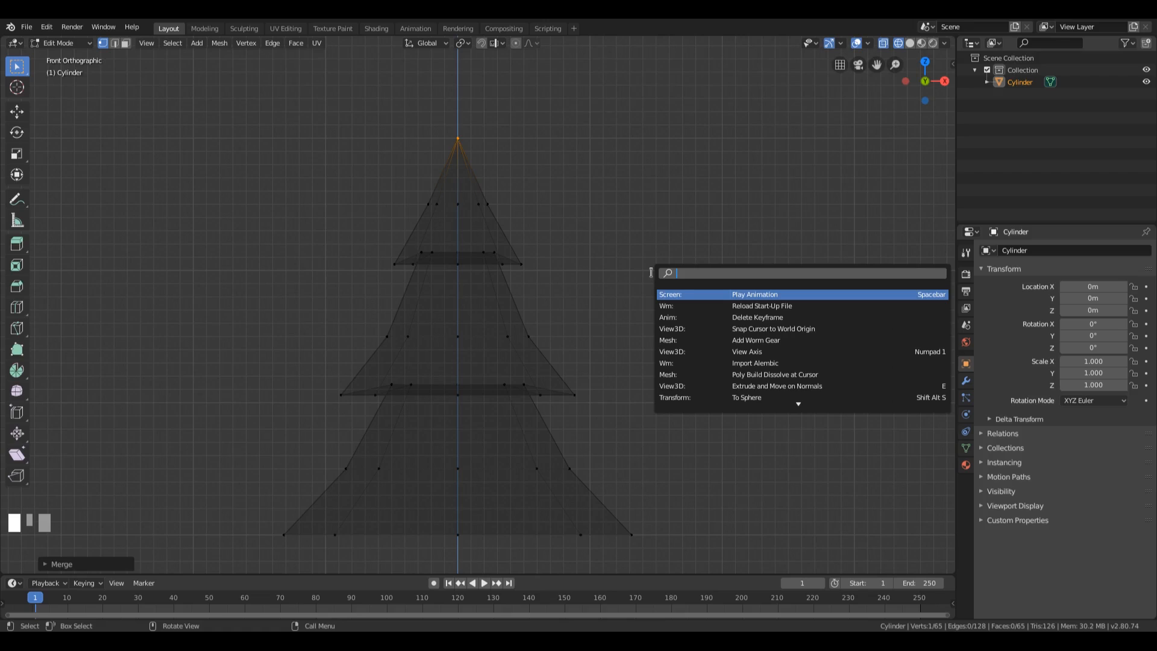
type("merge")
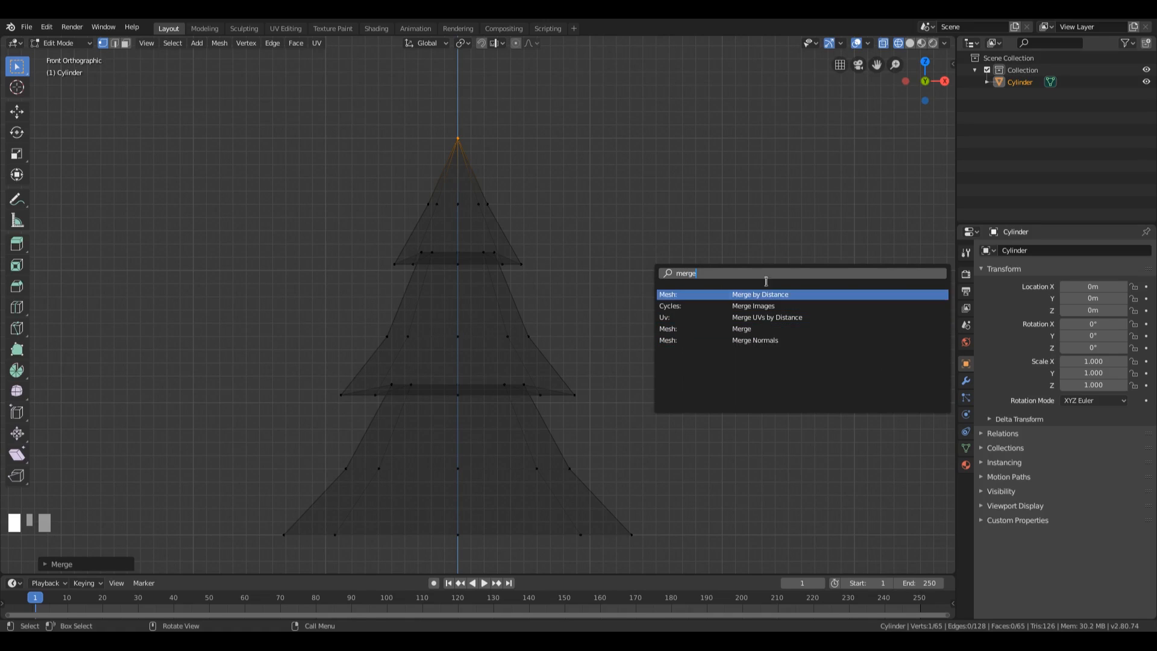
key("Escape")
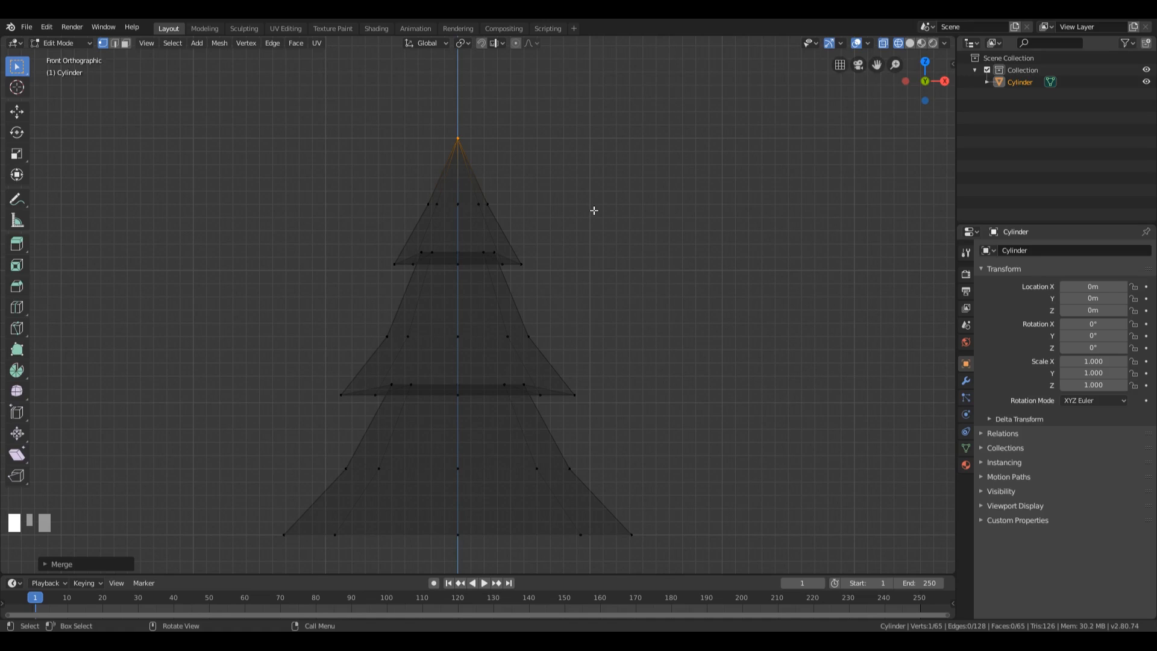
key("shift+ctrl+alt+KP_Divide")
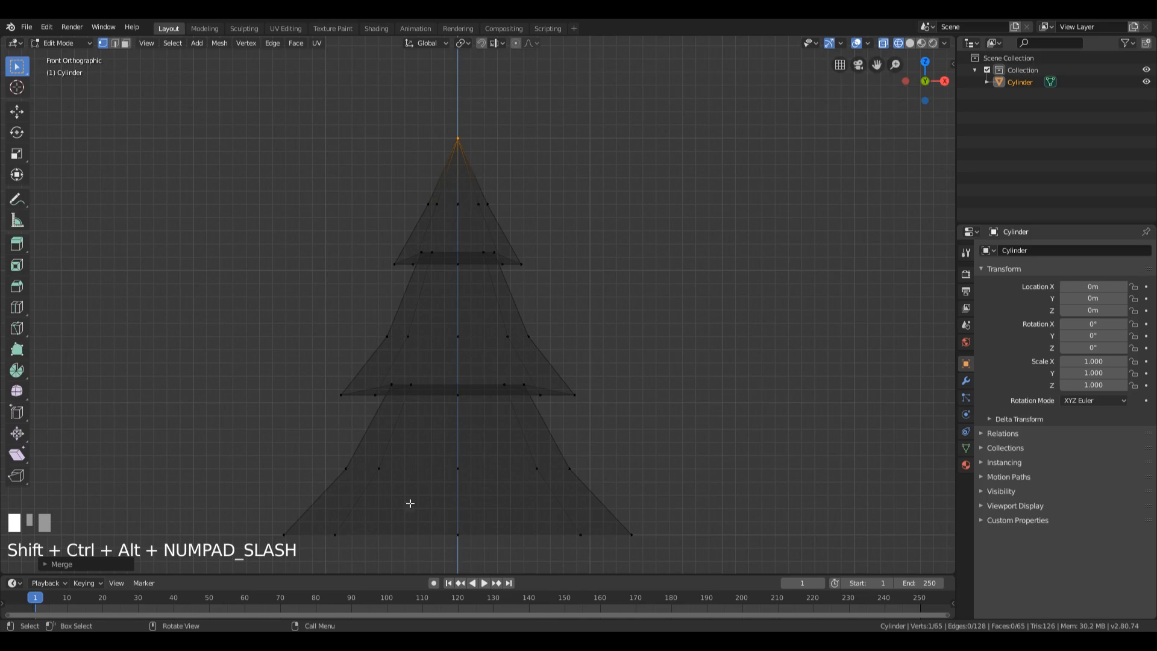
- Select the ring midway down the middle tier and edge-slide it slightly upward
left_click_drag(345, 315, 667, 358)
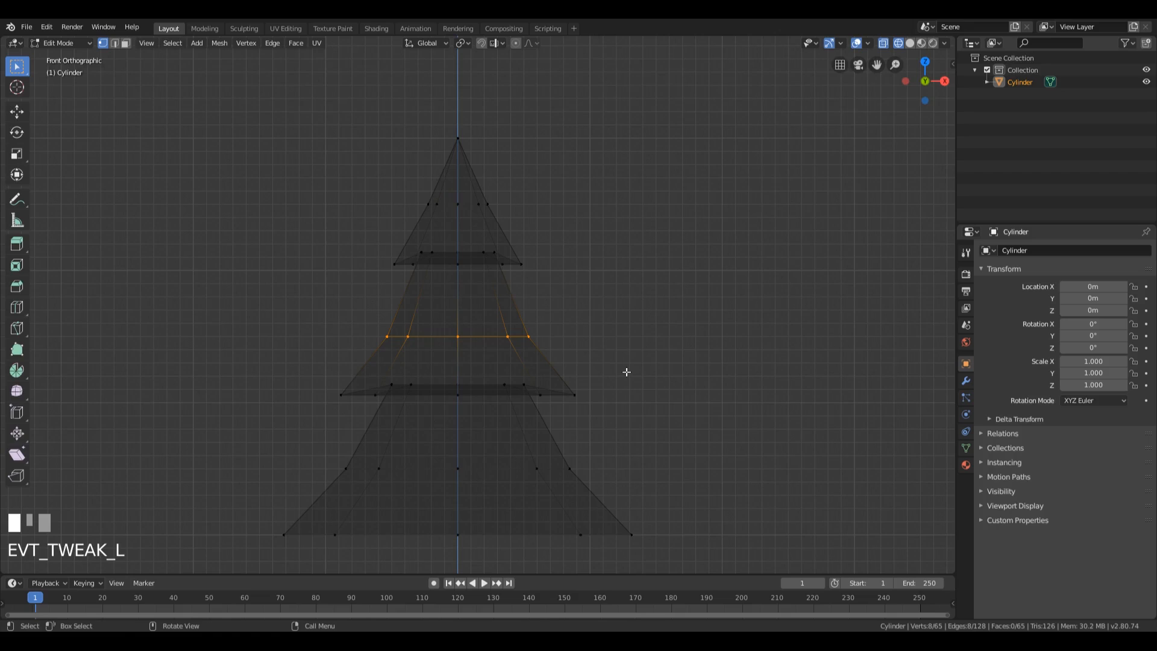
key("g")
key("g")
left_click(633, 356)
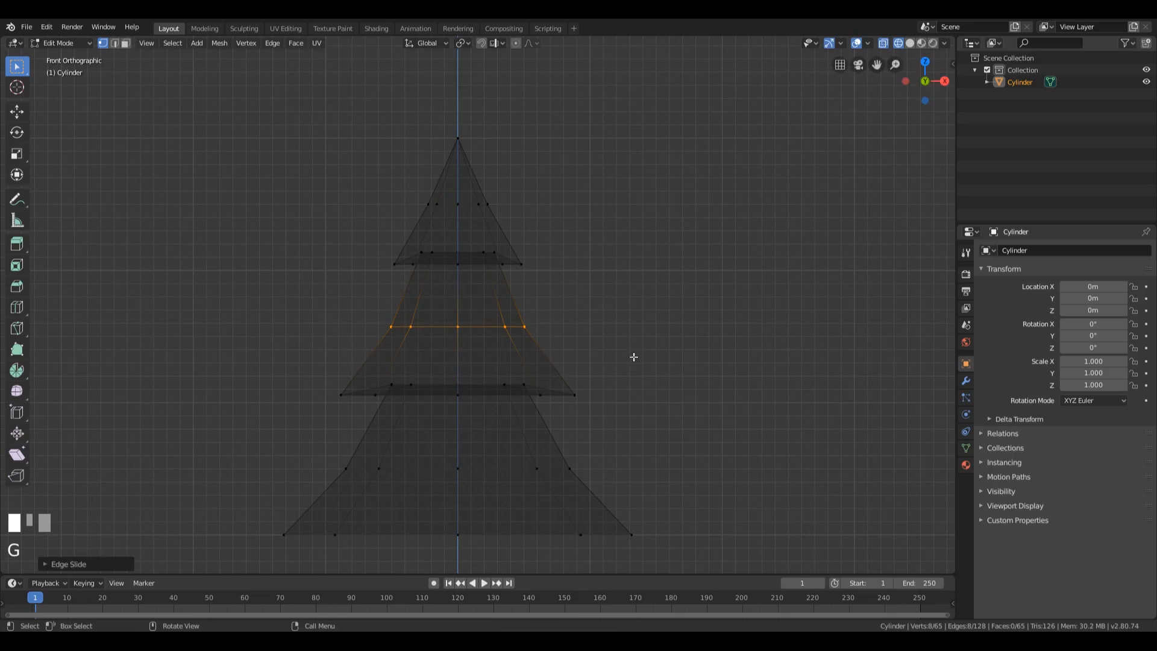
- Select the ring midway down the lowest tier and edge-slide it very slightly upward
left_click_drag(260, 439, 688, 493)
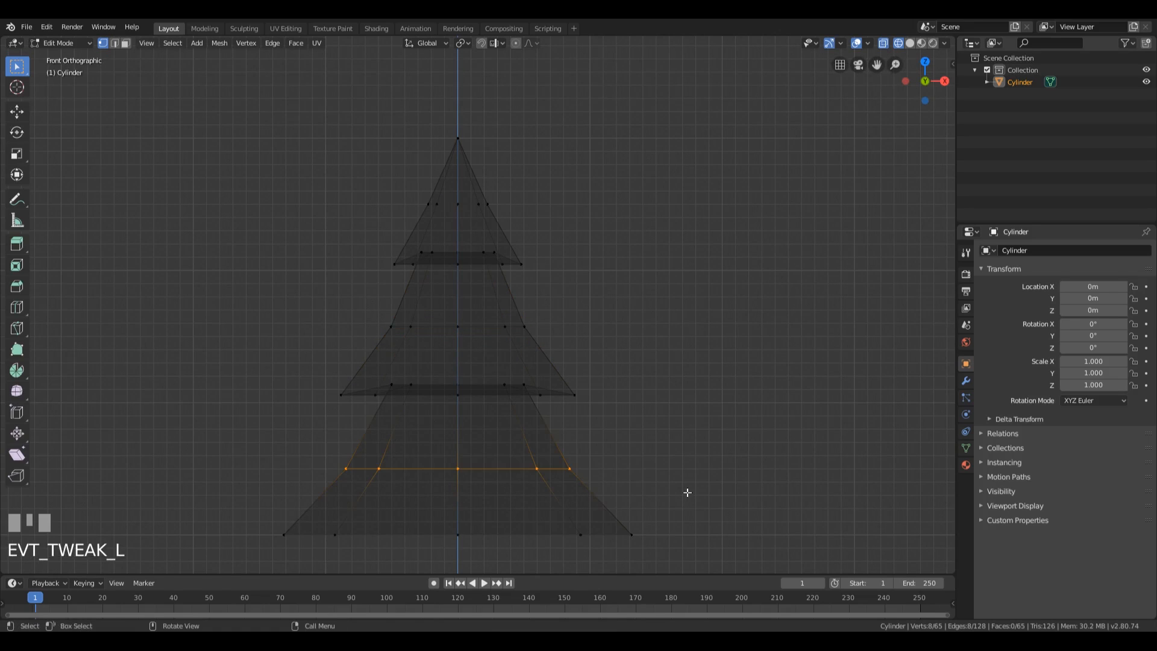
key("g")
key("g")
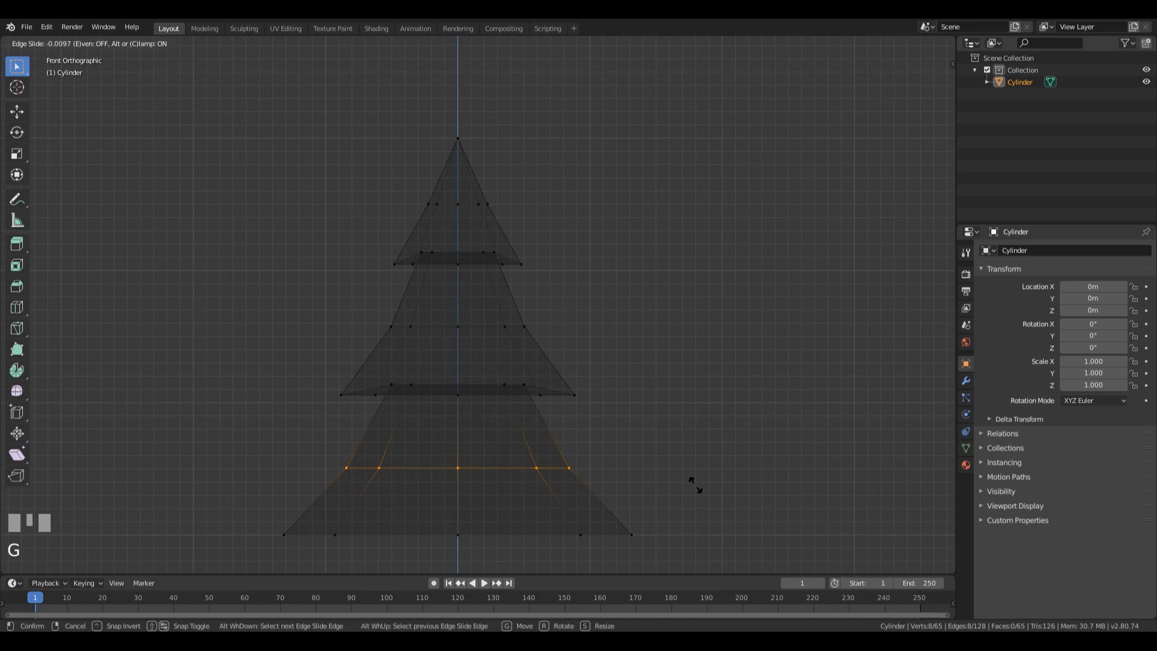
left_click(695, 482)
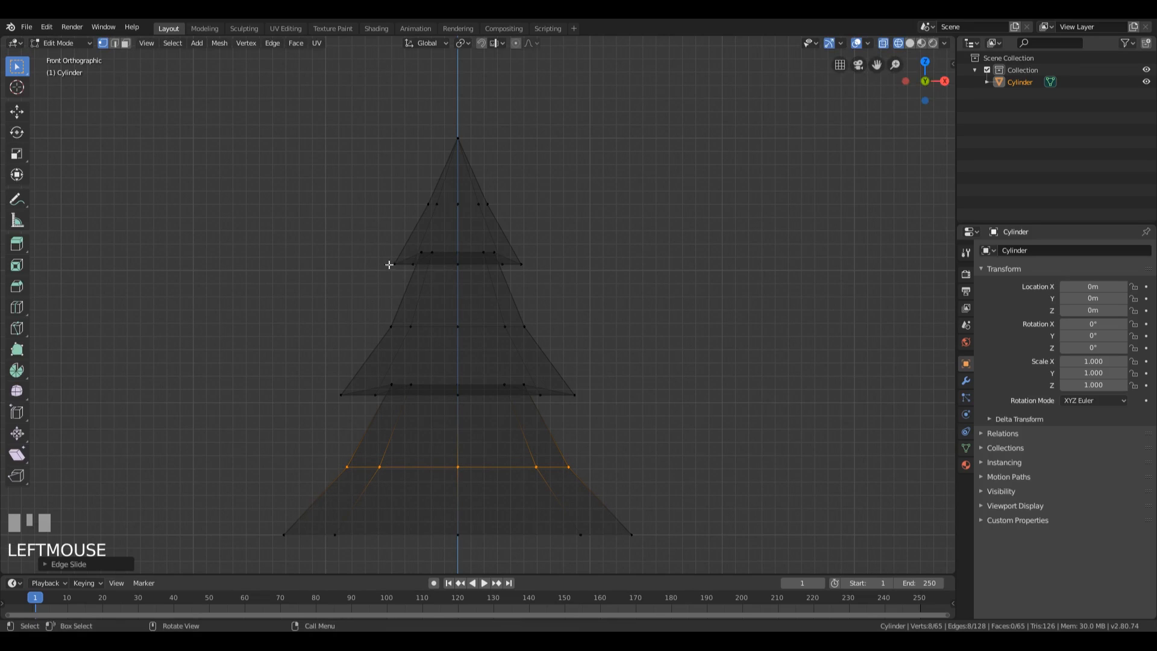
left_click_drag(356, 226, 591, 278)
key("s")
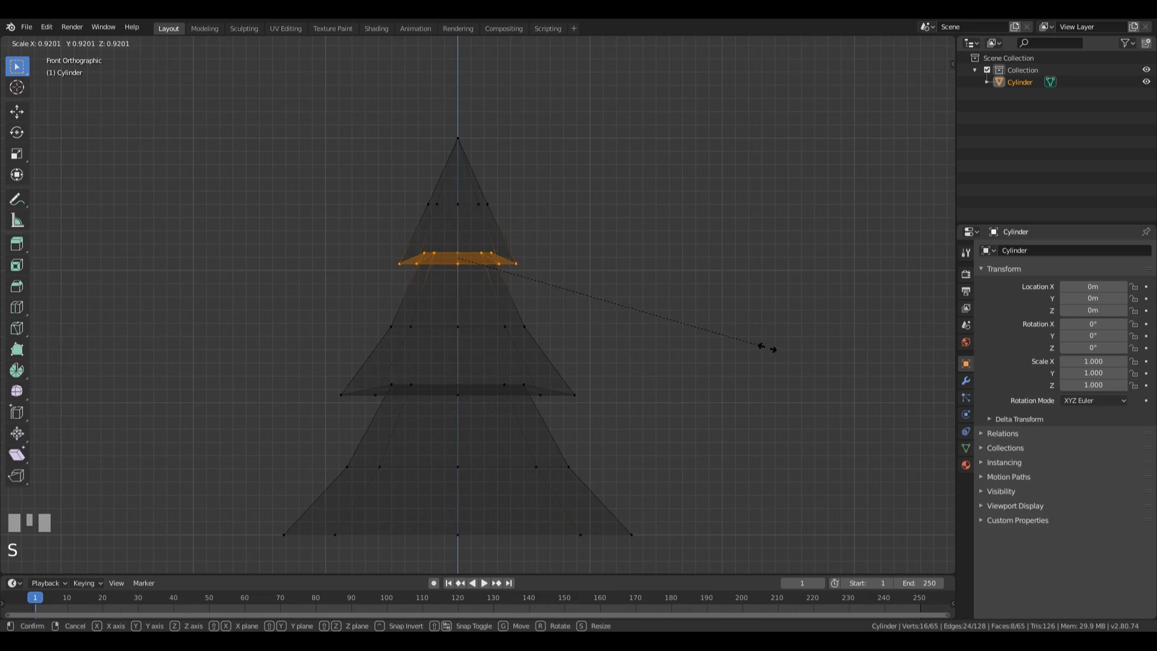
key("Escape")
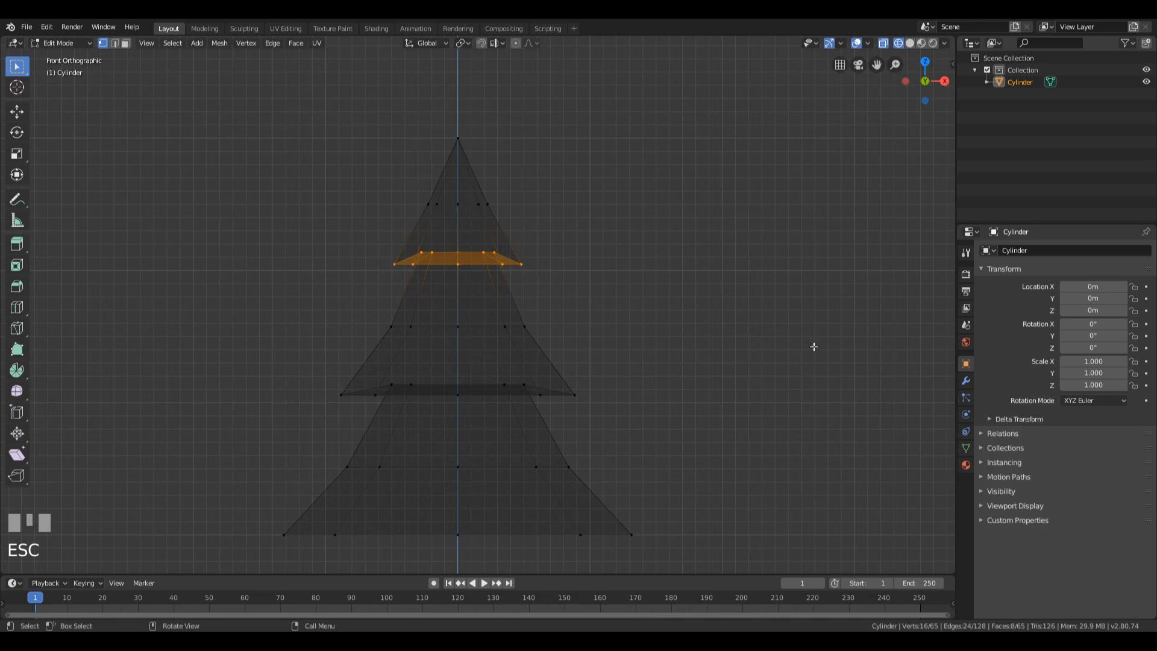
- Select the tree's base face and inset it by about 1.03 m, leaving a small central face for the trunk
middle_click_drag(577, 342, 602, 309, "shift")
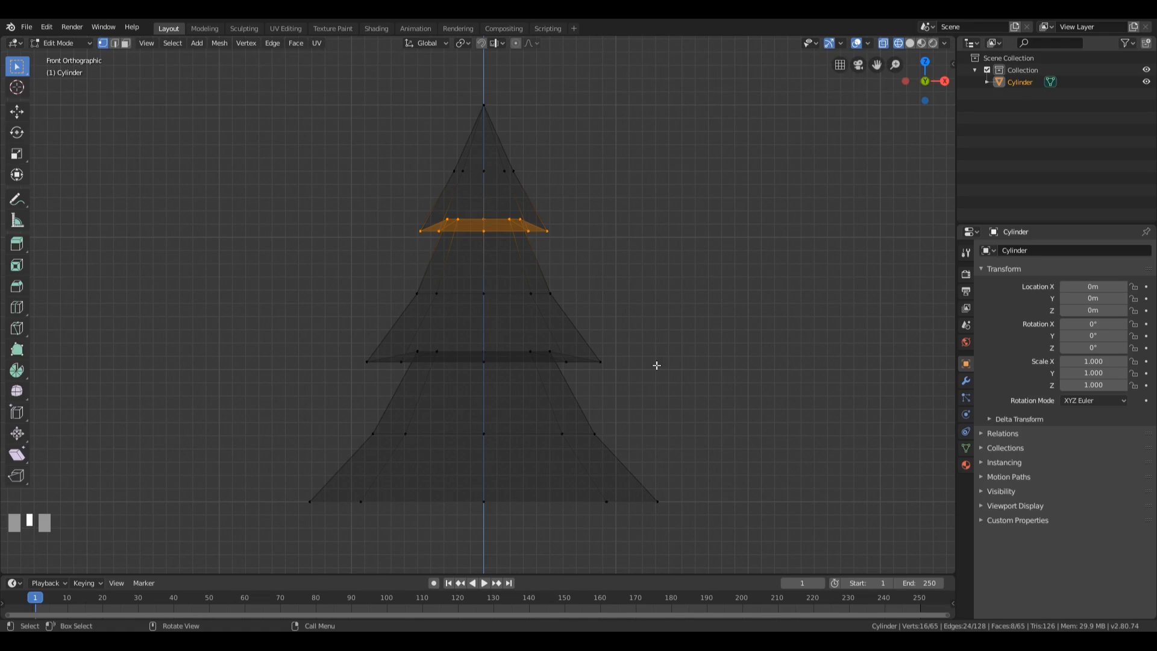
middle_click_drag(640, 439, 607, 274, "shift")
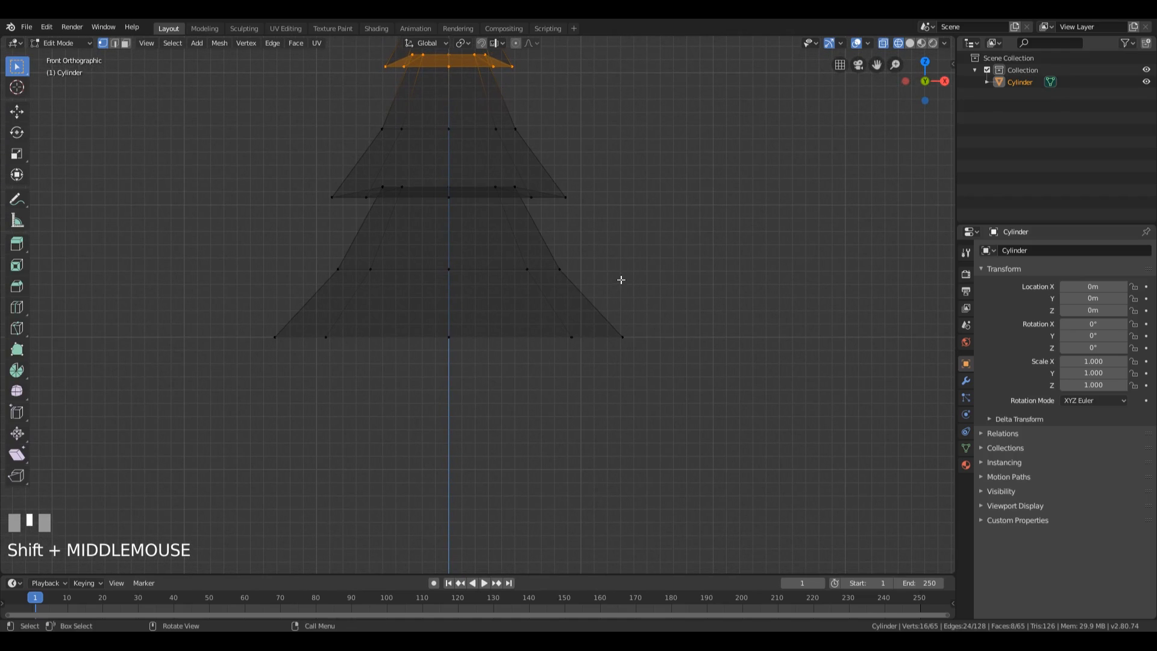
key("shift+ctrl+alt+KP_Divide")
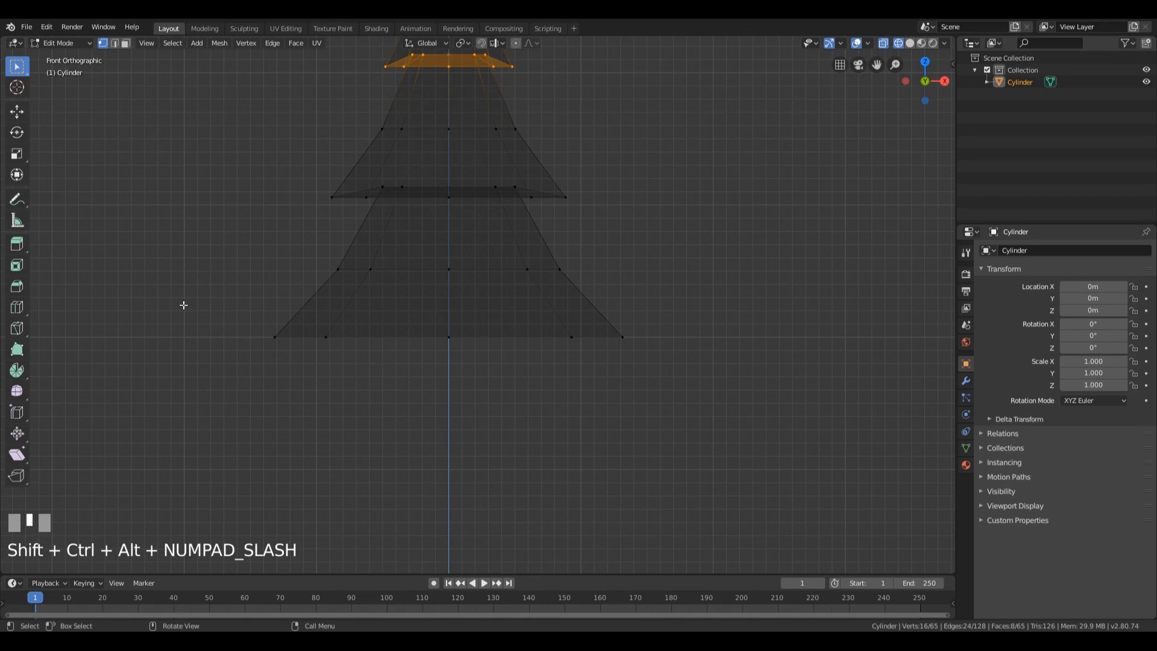
left_click_drag(183, 305, 797, 384)
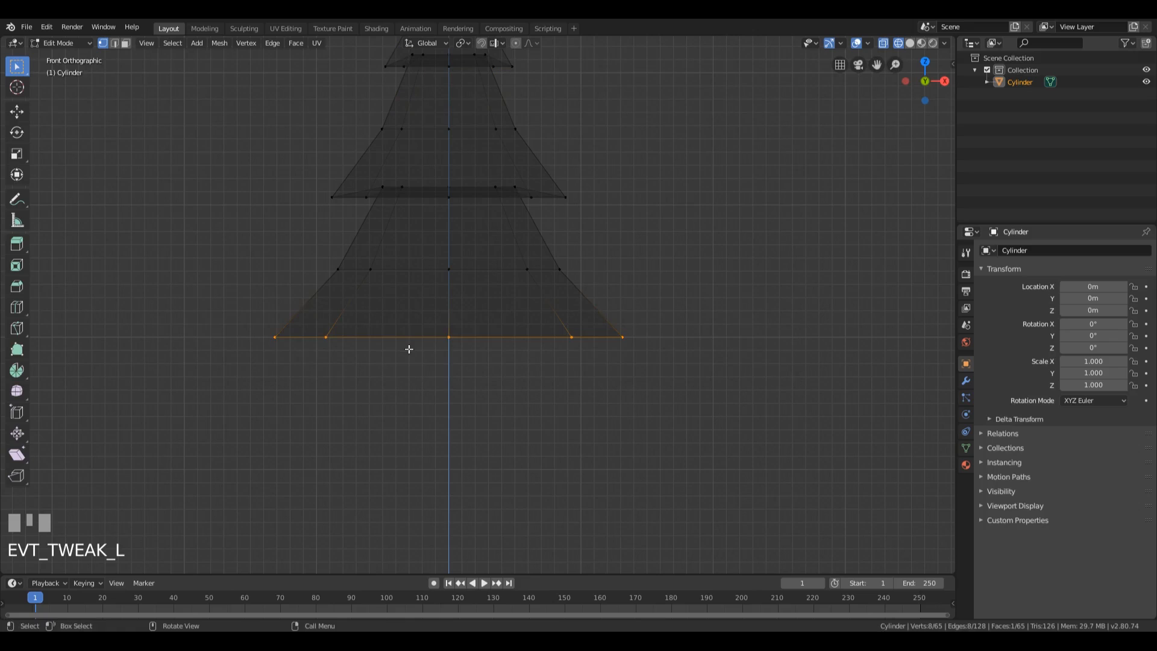
middle_click_drag(511, 340, 407, 310)
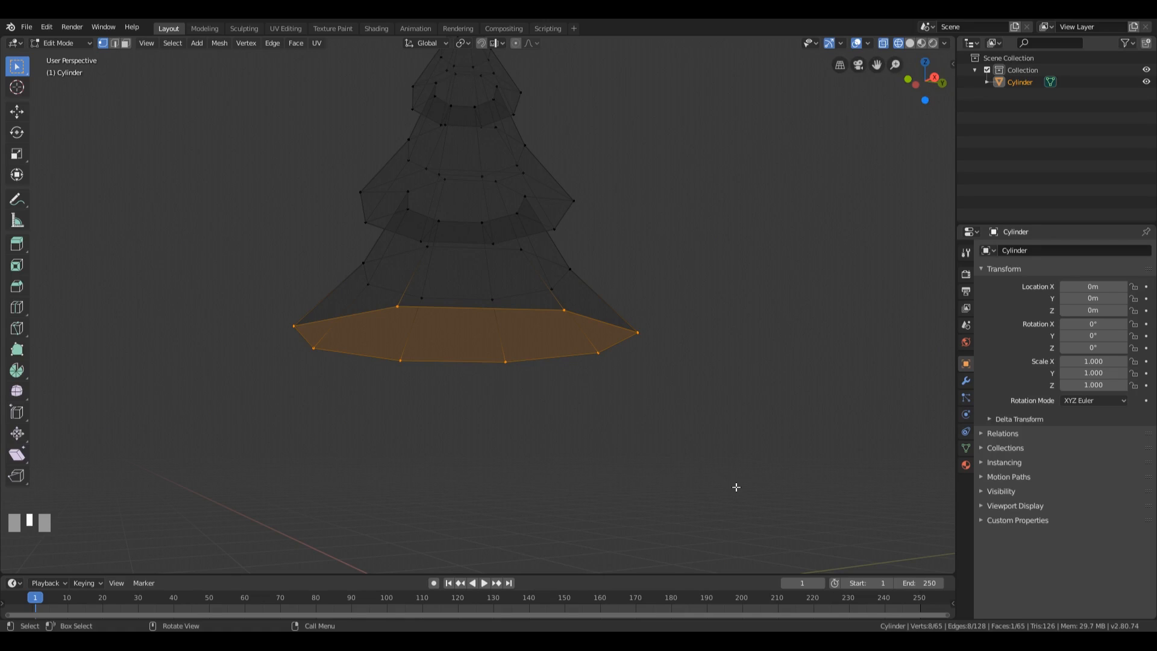
key("i")
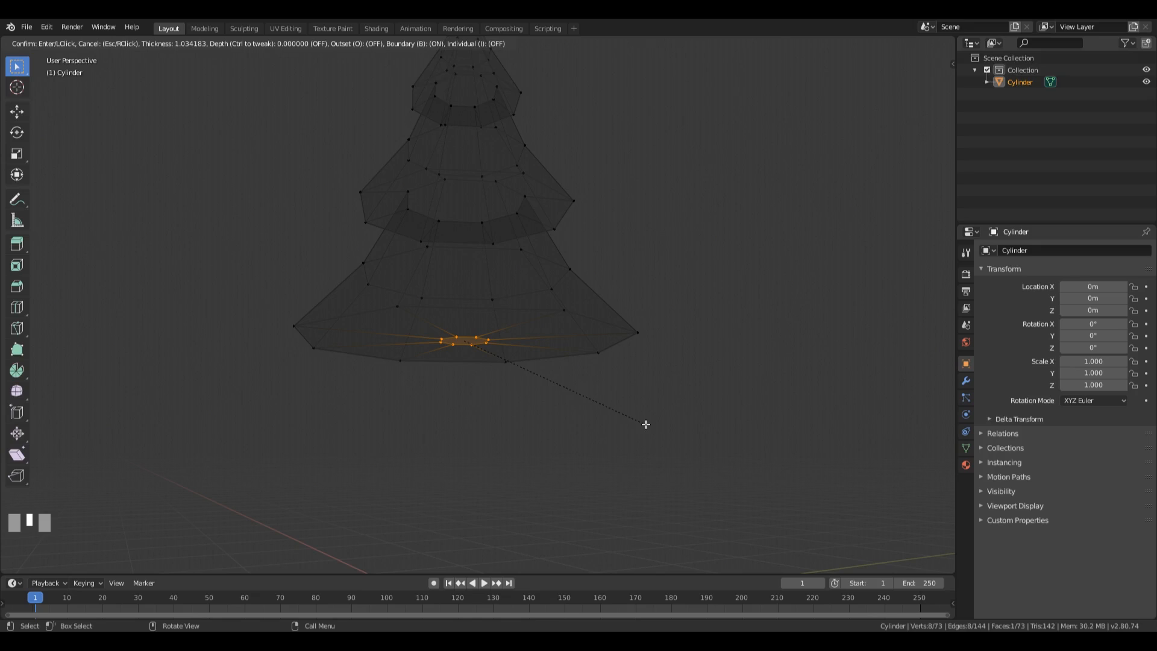
left_click(646, 424)
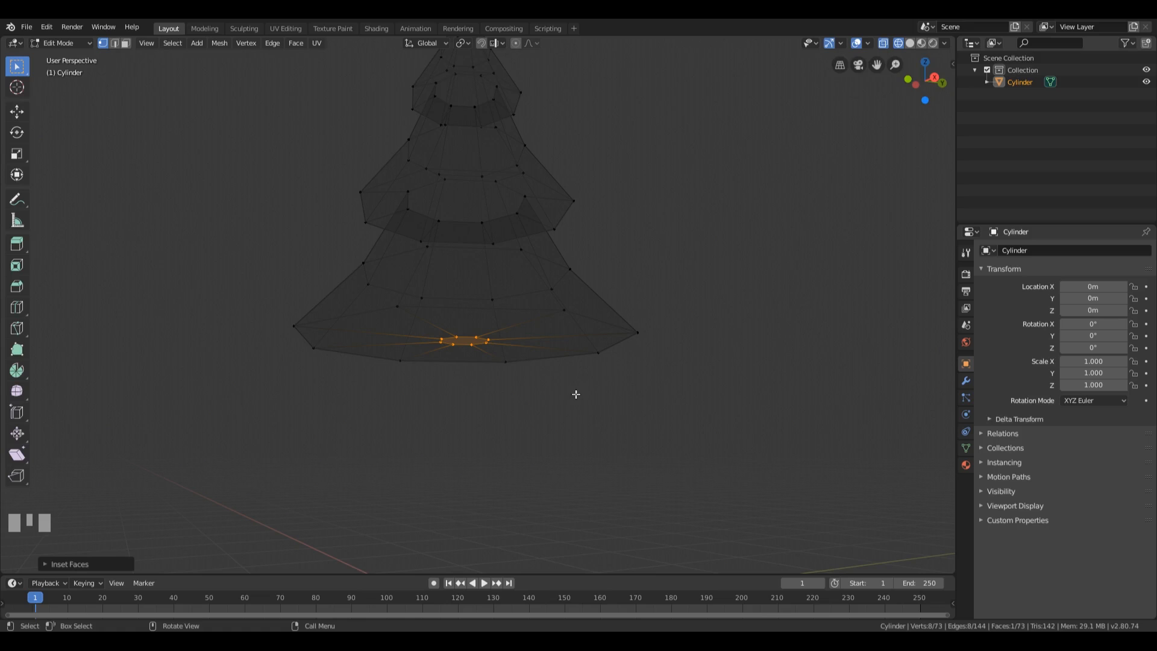
mouse_move(568, 344)
middle_mouse_down()
mouse_move(628, 374)
mouse_move(522, 378)
mouse_move(524, 338)
mouse_move(554, 348)
middle_mouse_up()
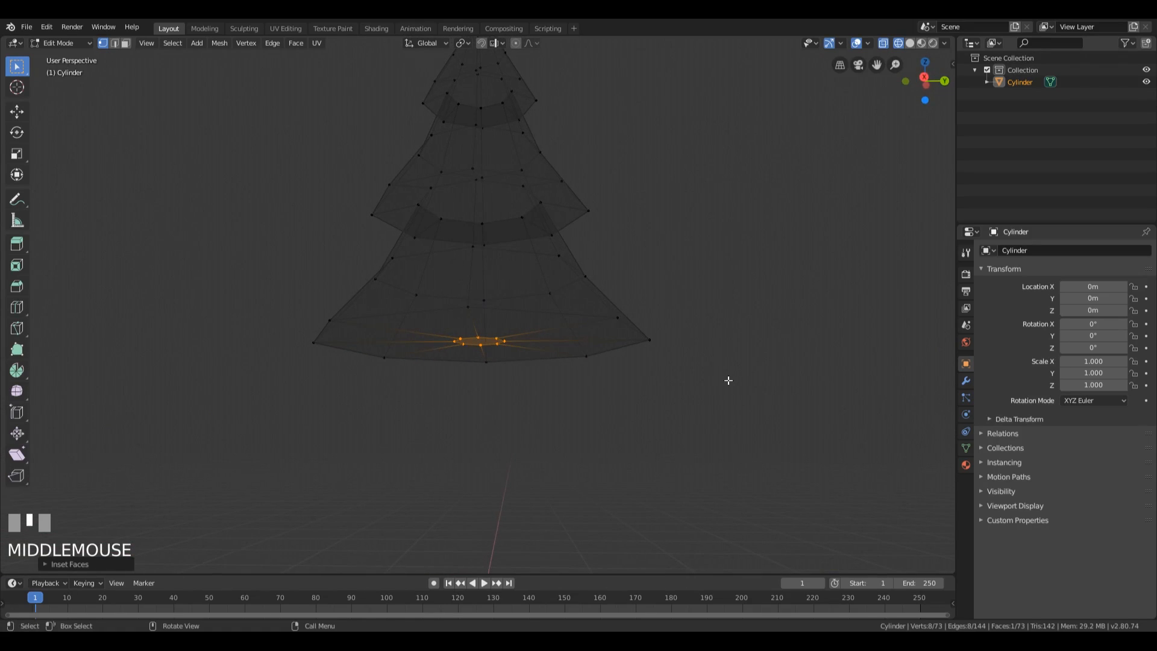
- Select the whole tree mesh and move it down 1 m along the Z axis
scroll(727, 380, "down", 1)
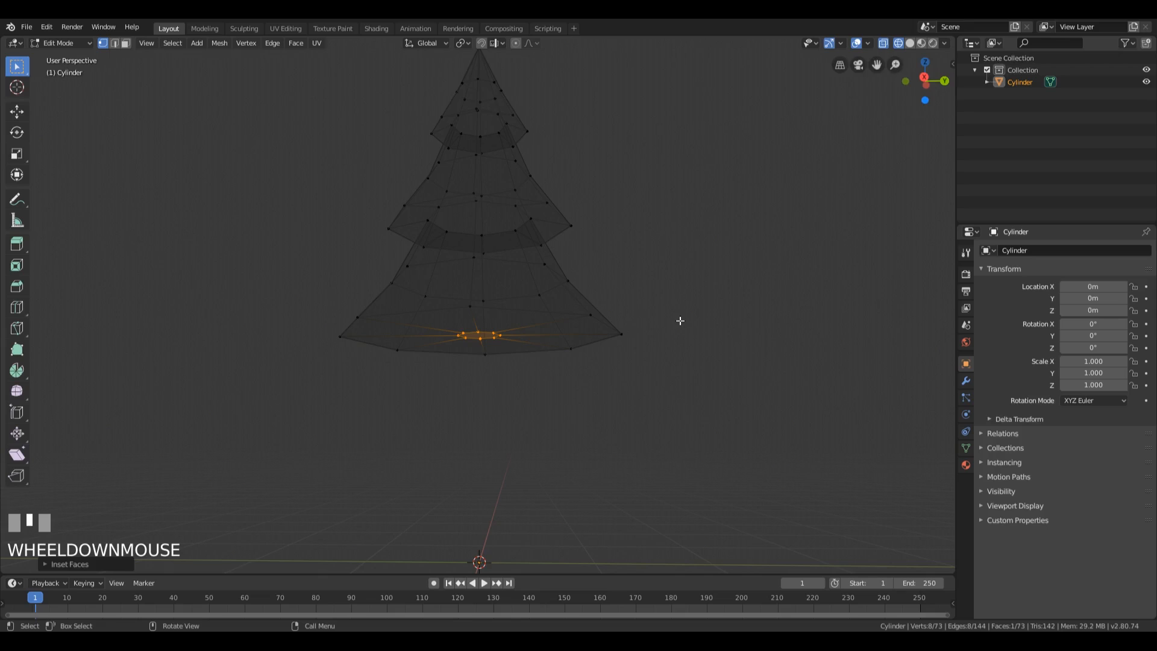
key("KP_1")
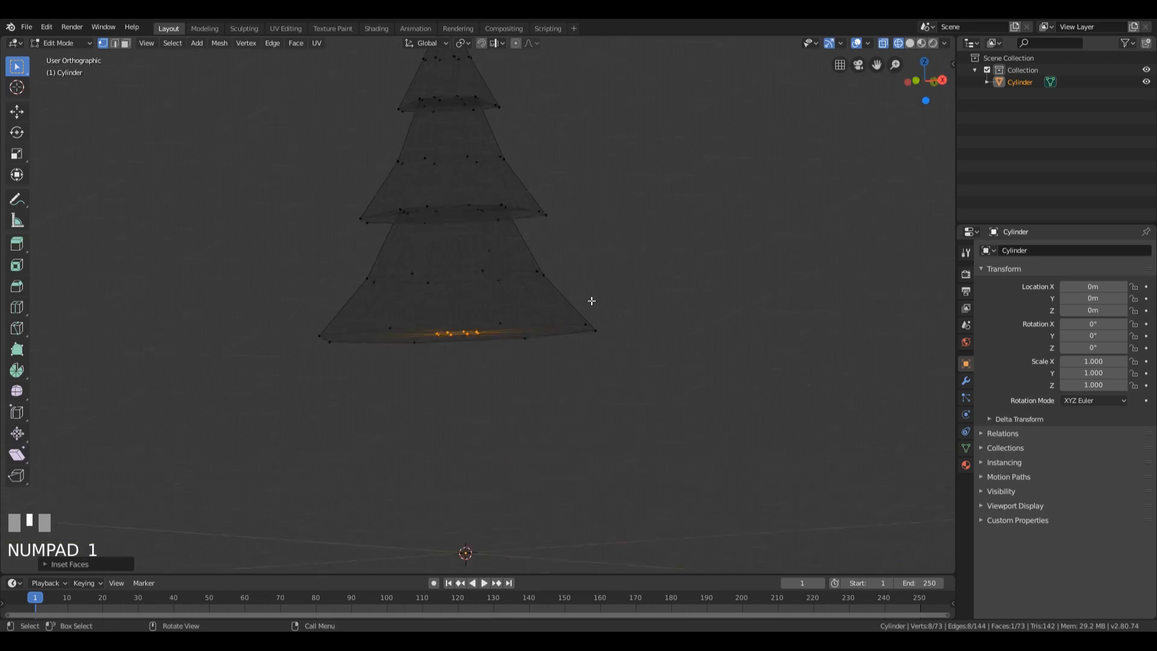
scroll(542, 280, "down", 2)
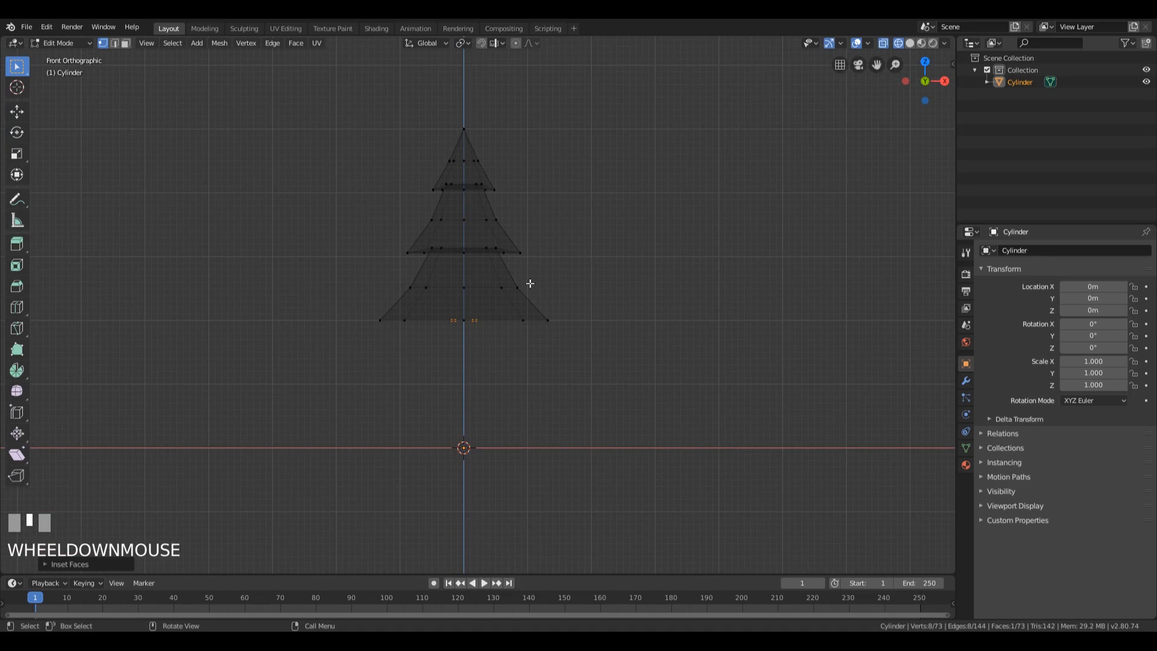
left_click_drag(356, 108, 606, 331)
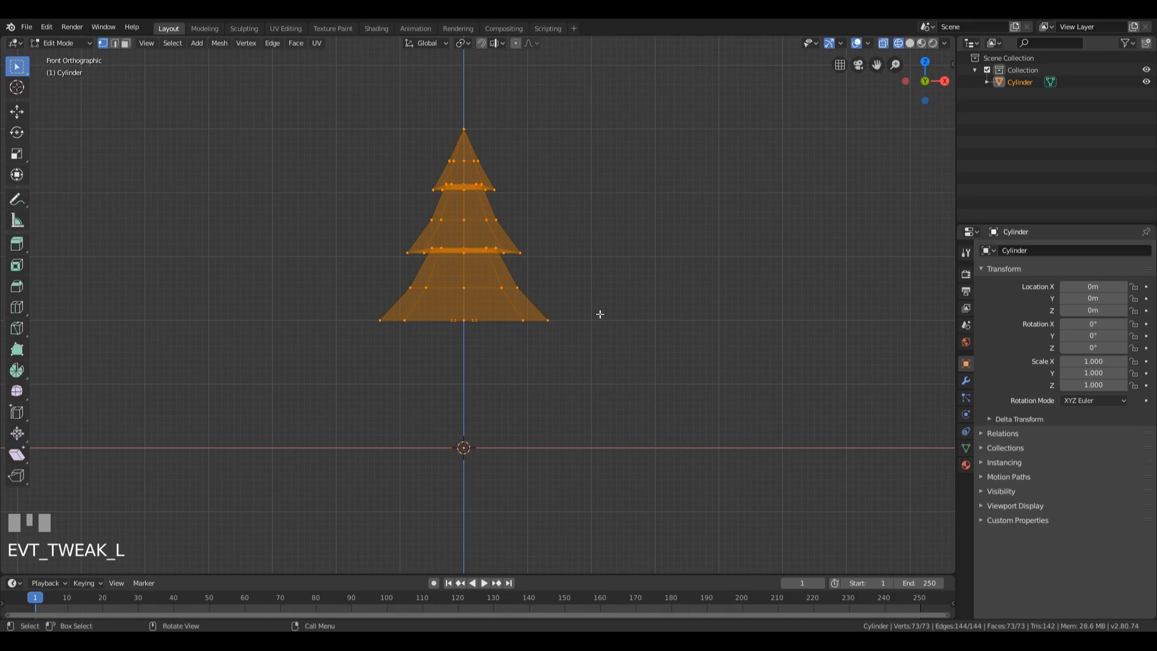
key("g")
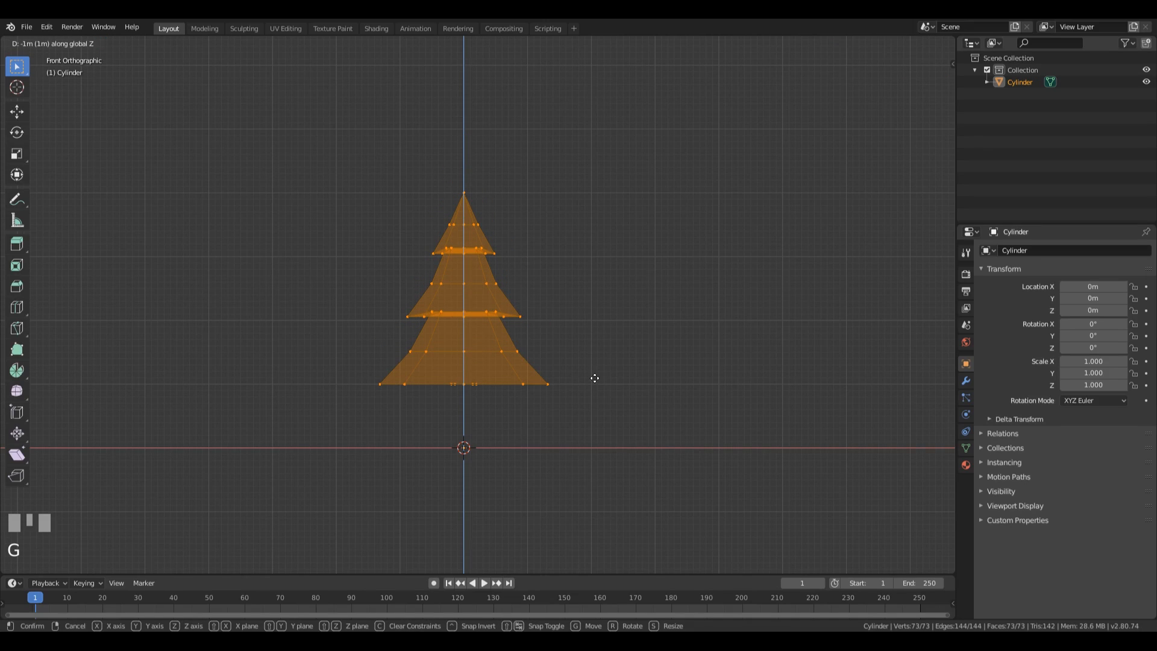
left_click(594, 378, "ctrl")
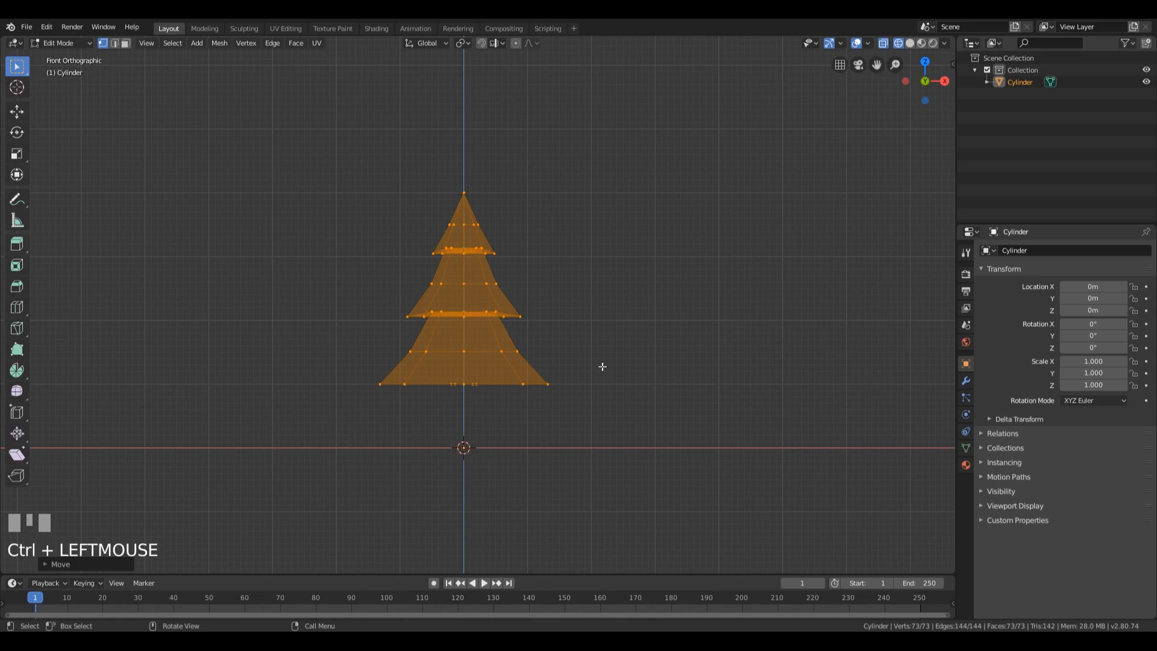
left_click(603, 366)
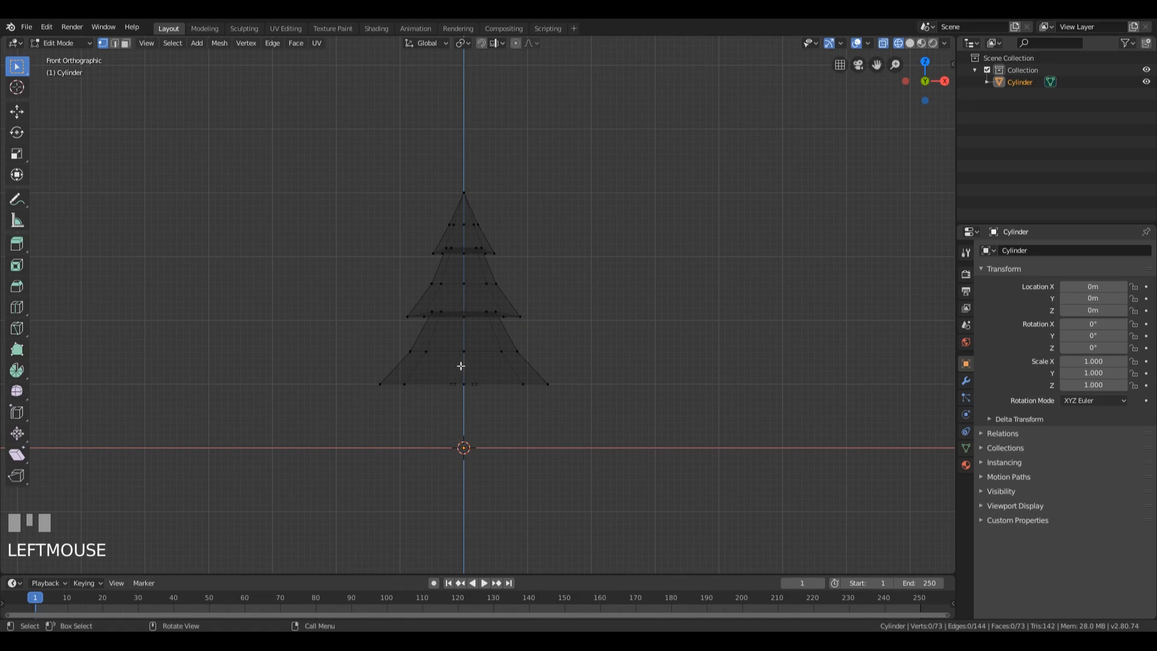
- Select the small central octagon on the tree's underside and extrude it 1 m downward to form the trunk
middle_click_drag(620, 344, 482, 398)
left_click(469, 385, "alt")
scroll(596, 446, "up", 3)
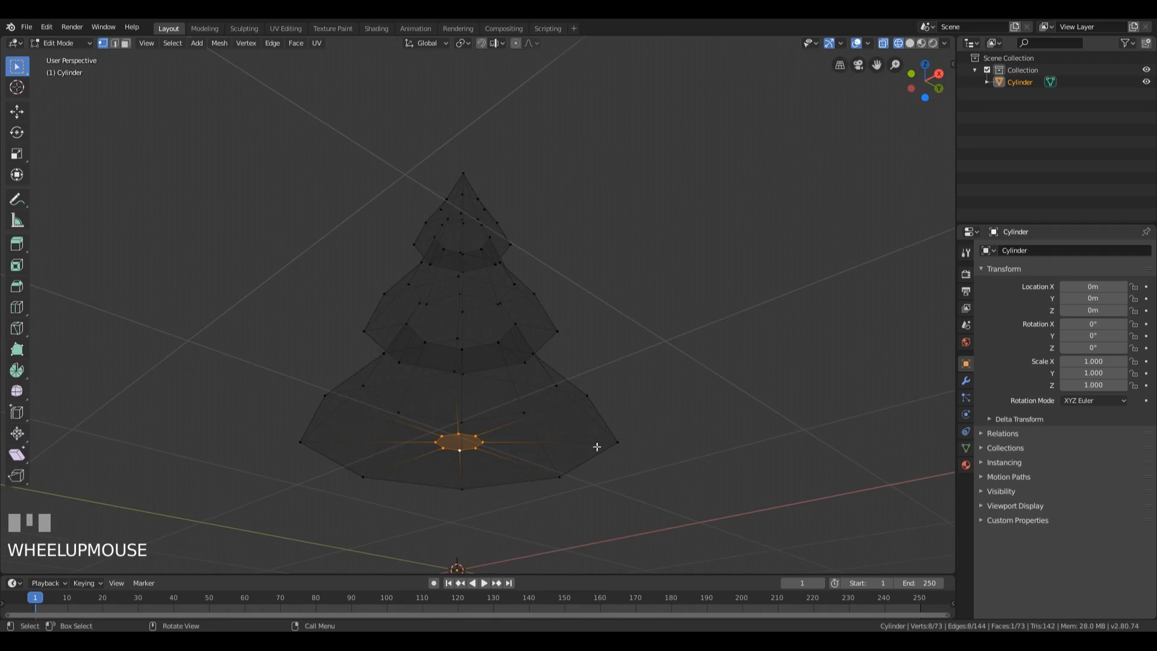
middle_click_drag(596, 446, 609, 358, "shift")
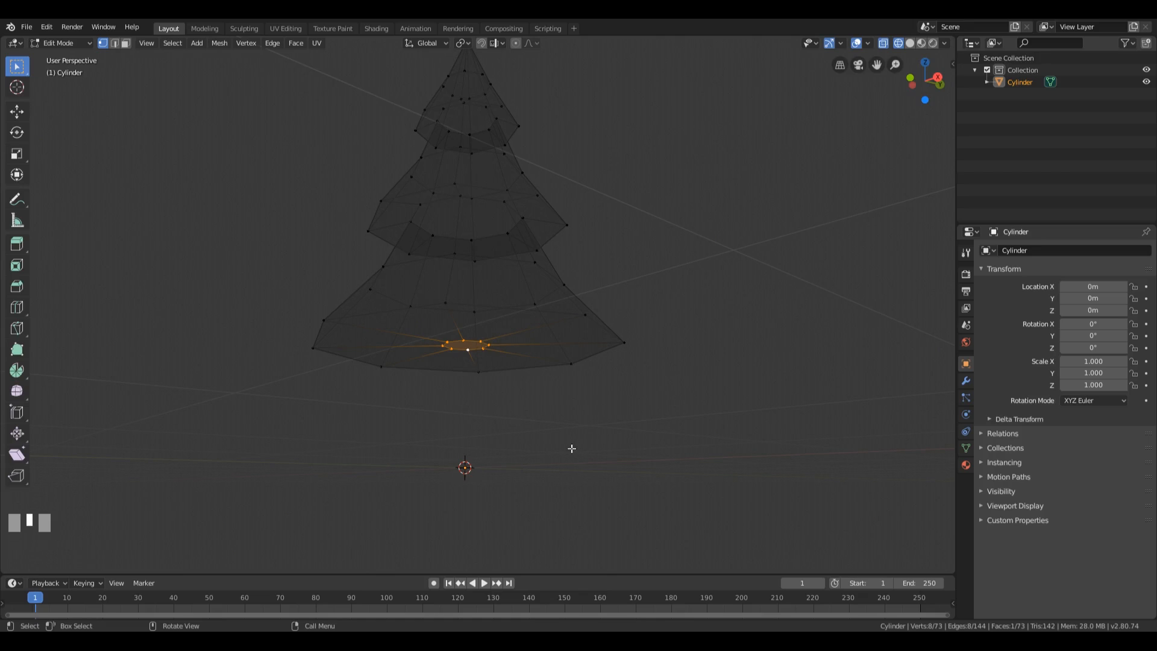
middle_click_drag(572, 448, 568, 478)
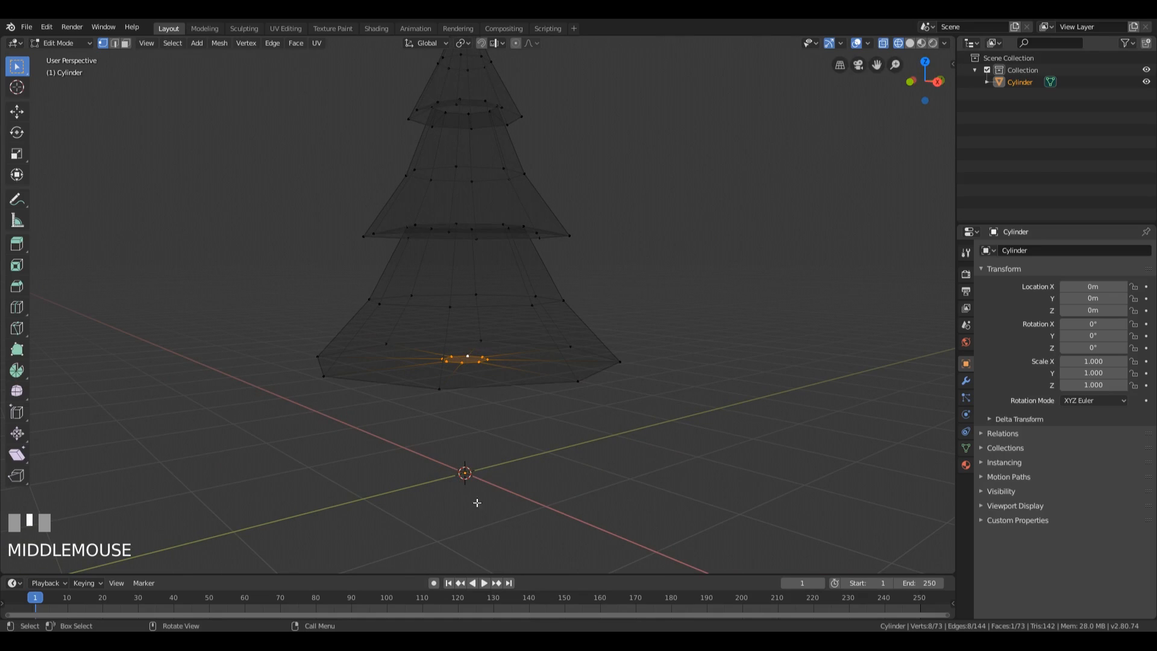
mouse_move(710, 400)
middle_mouse_down()
mouse_move(680, 384)
mouse_move(713, 379)
middle_mouse_up()
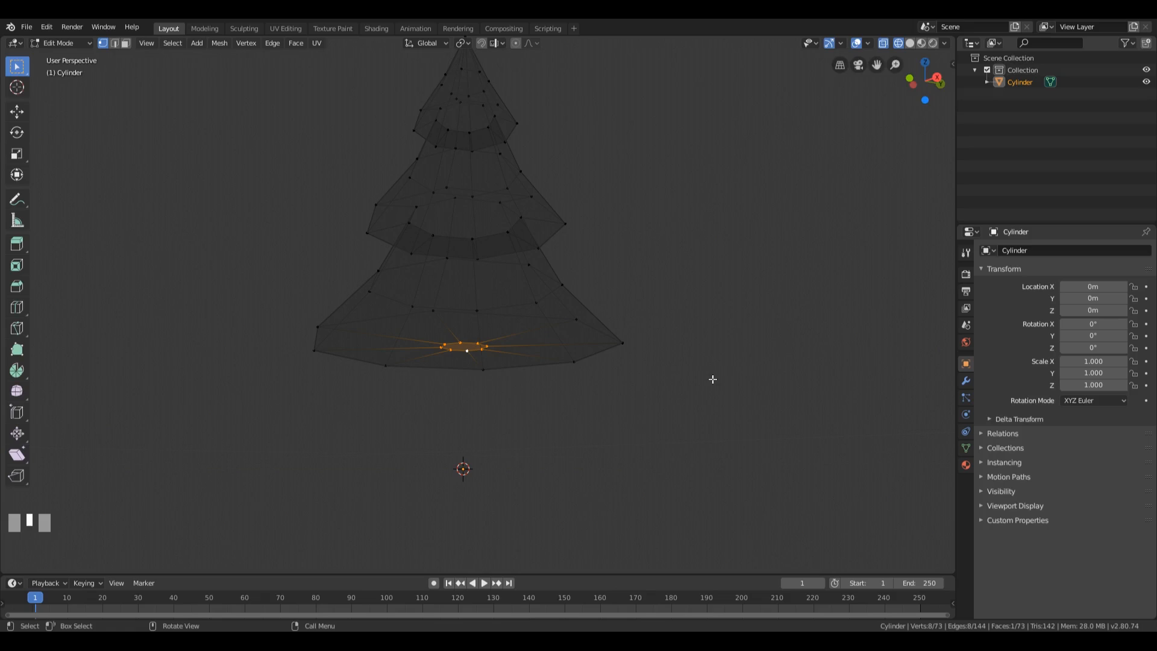
type("e")
type("1")
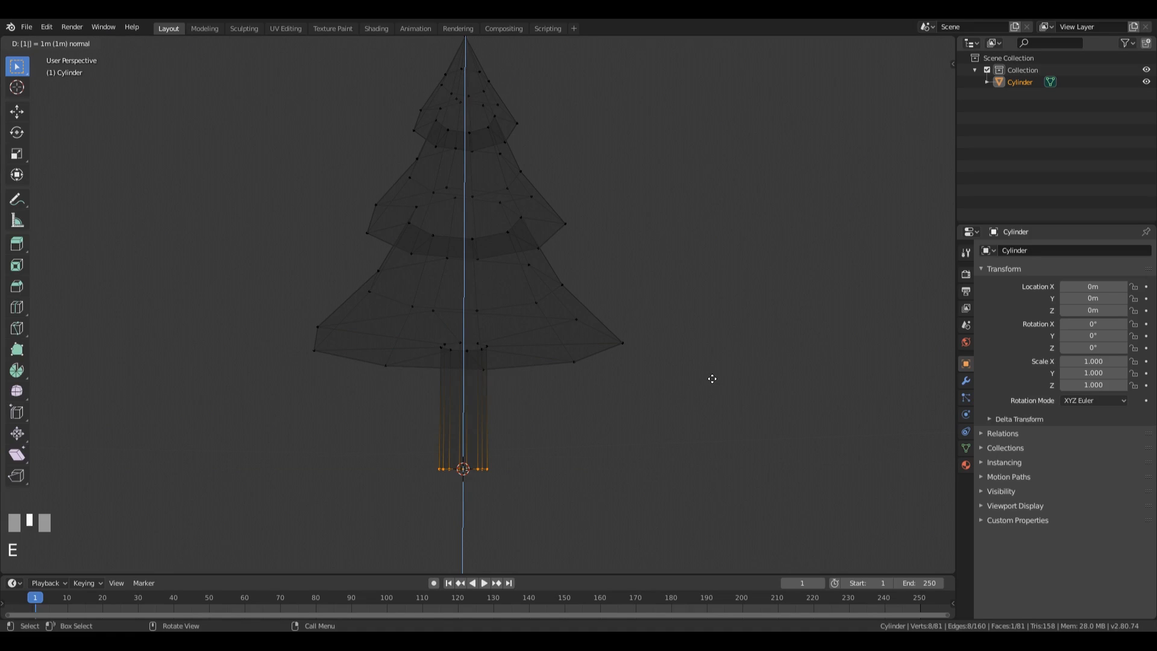
key("KP_Enter")
- Scale the trunk's bottom ring by about 1.56 so the trunk widens toward the ground
middle_click_drag(717, 315, 543, 279)
middle_click_drag(571, 370, 609, 372)
key("shift+ctrl+alt+KP_Divide")
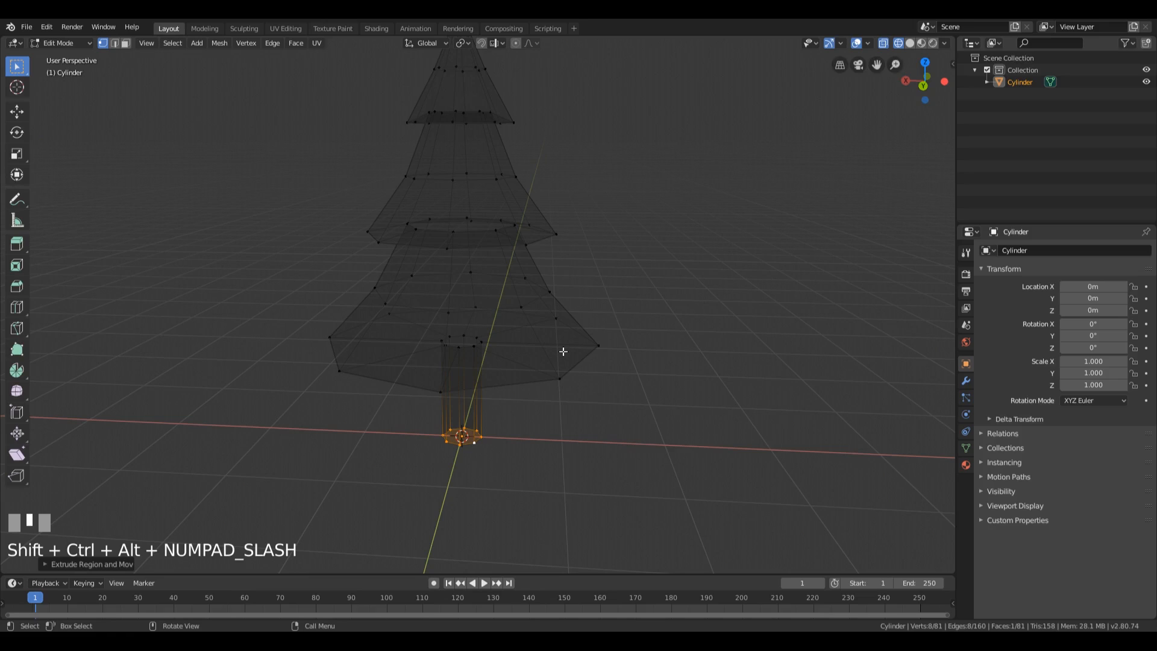
key("KP_1")
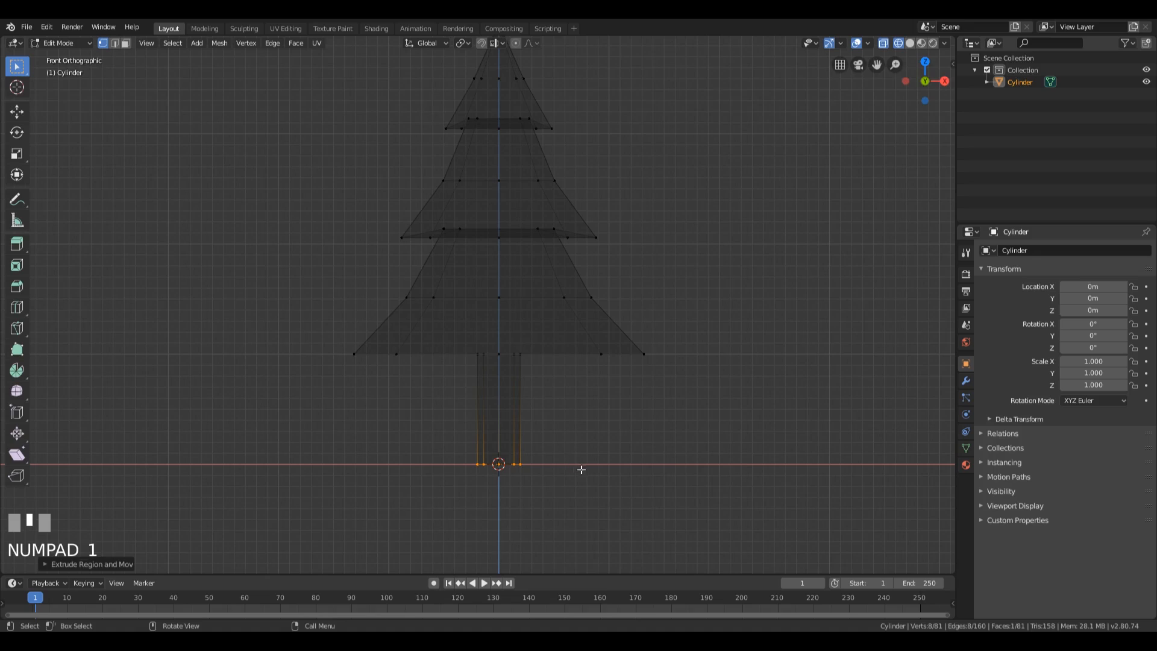
scroll(573, 443, "down", 2)
middle_click_drag(571, 429, 561, 435, "shift")
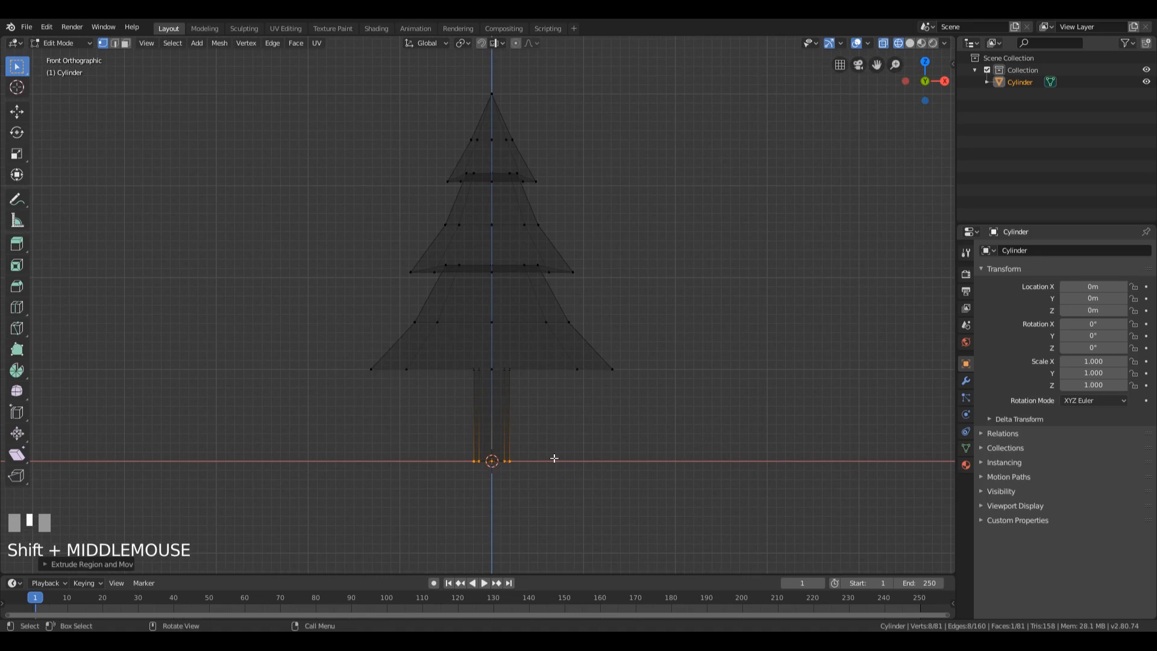
key("s")
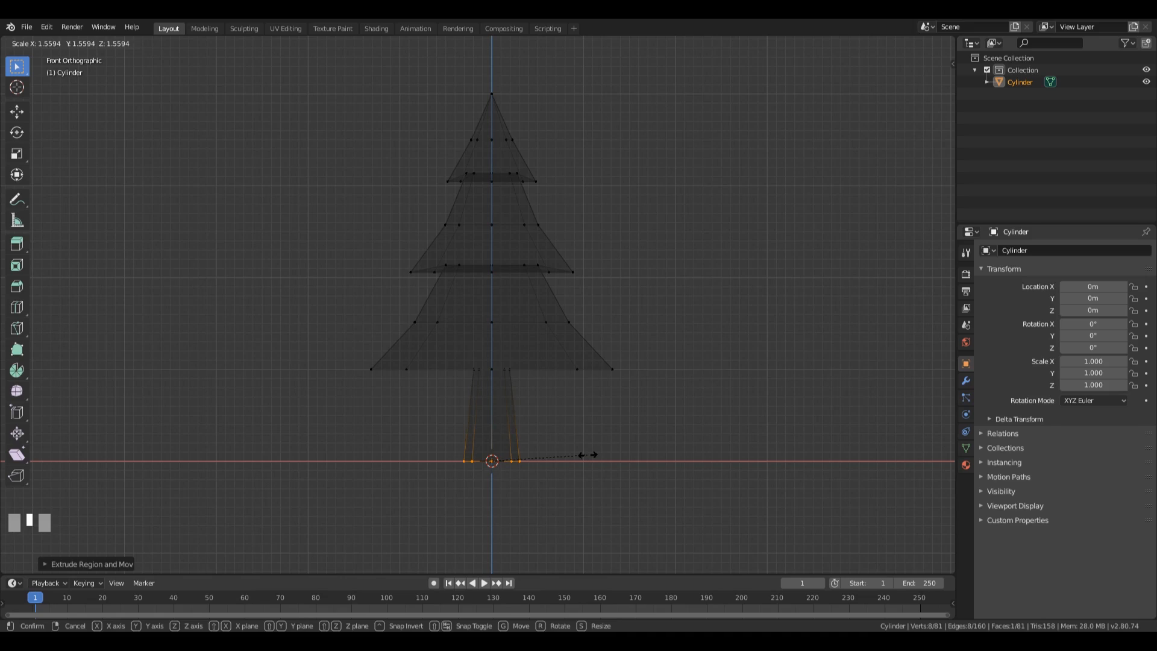
left_click(585, 455)
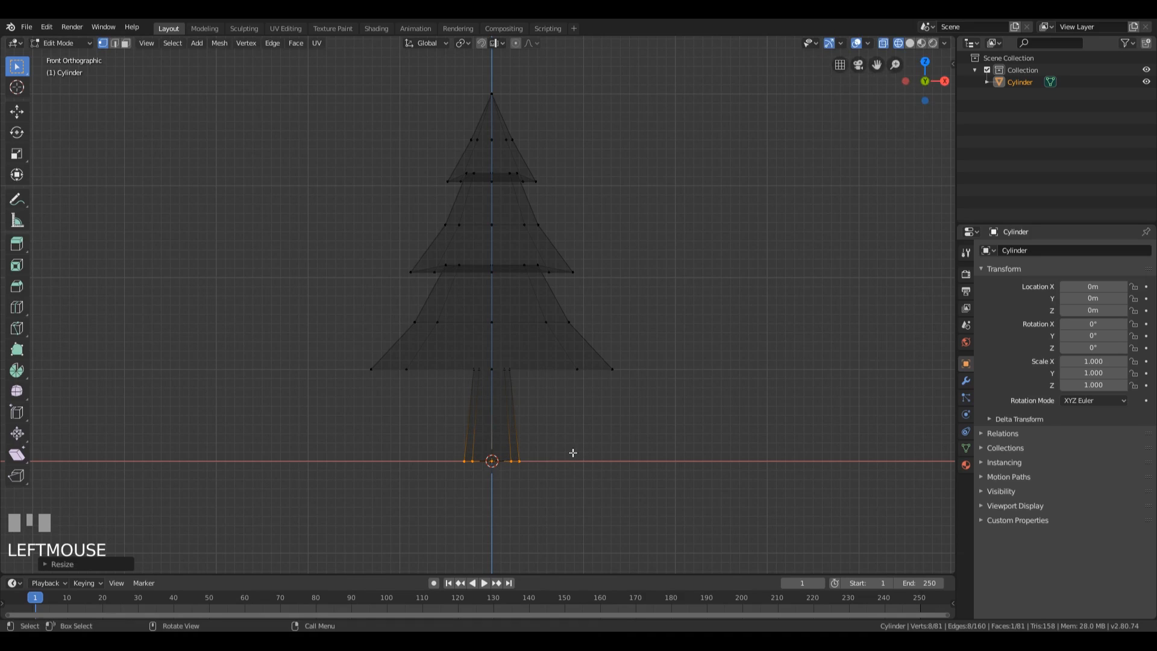
- Add a loop cut slightly above the trunk's middle and scale the new ring to about 0.92
key("ctrl+r")
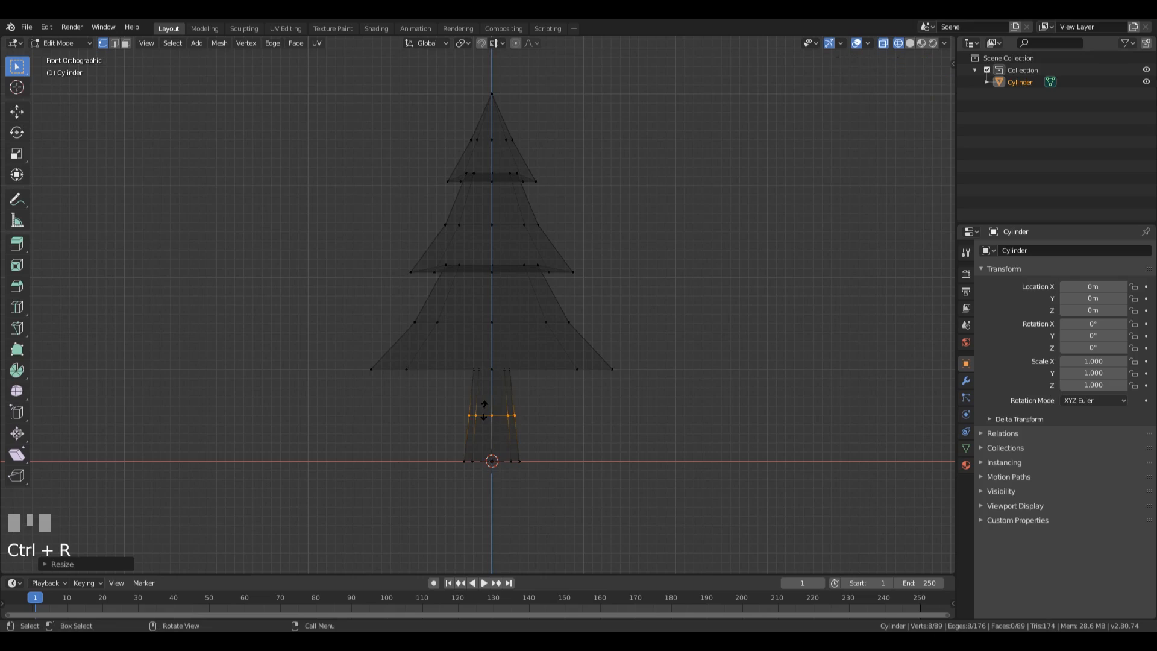
left_click(482, 415)
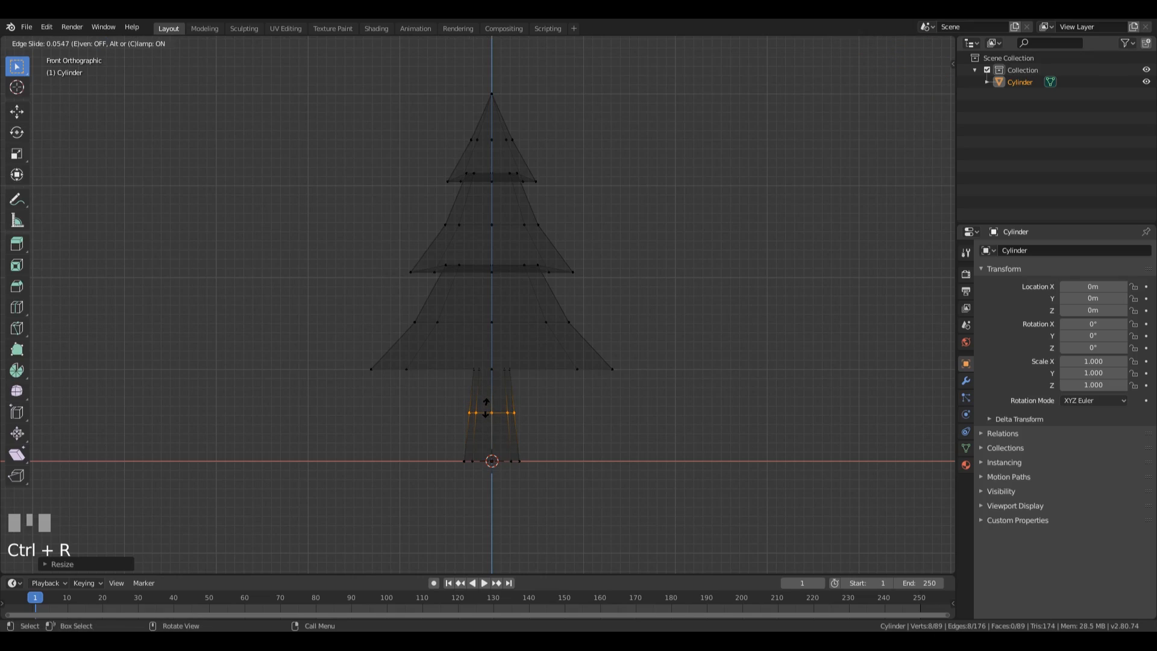
left_click(715, 454)
key("s")
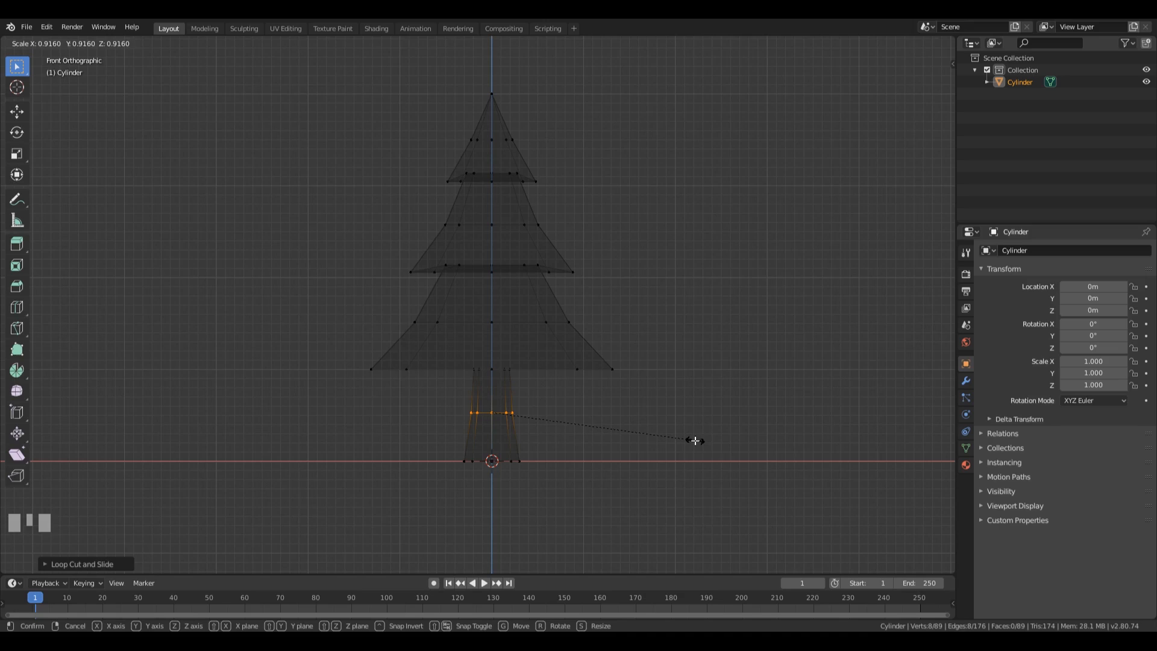
left_click(695, 440)
- Select the vertices where the trunk meets the foliage and scale them by about 1.04
left_click_drag(458, 354, 530, 383)
key("s")
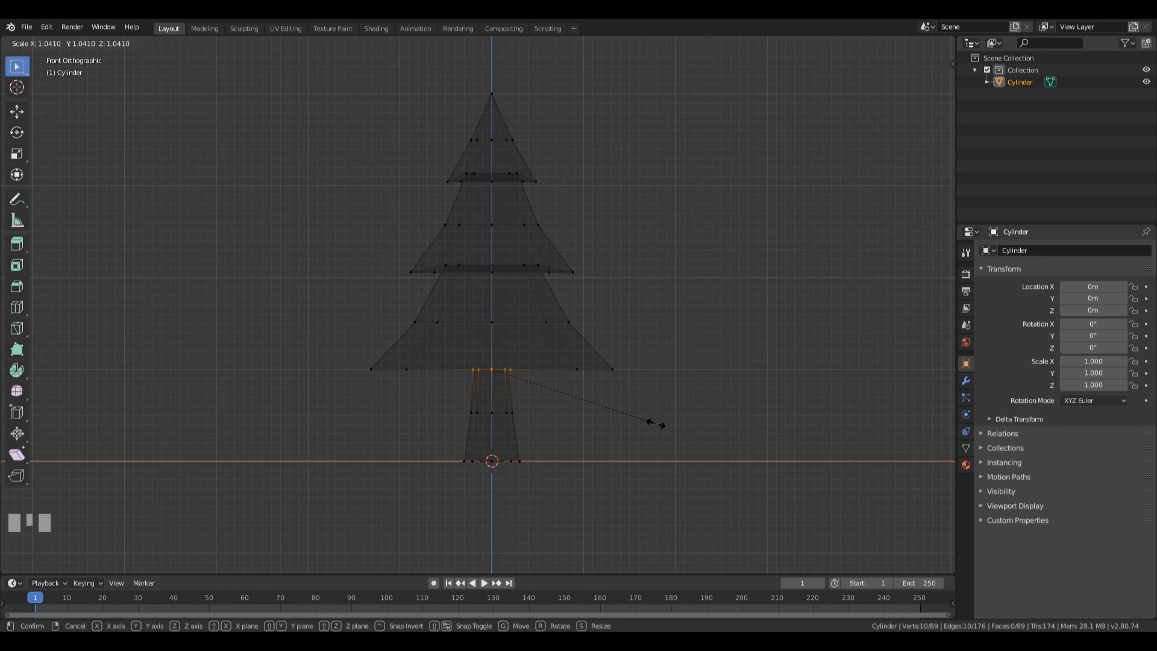
left_click(655, 422)
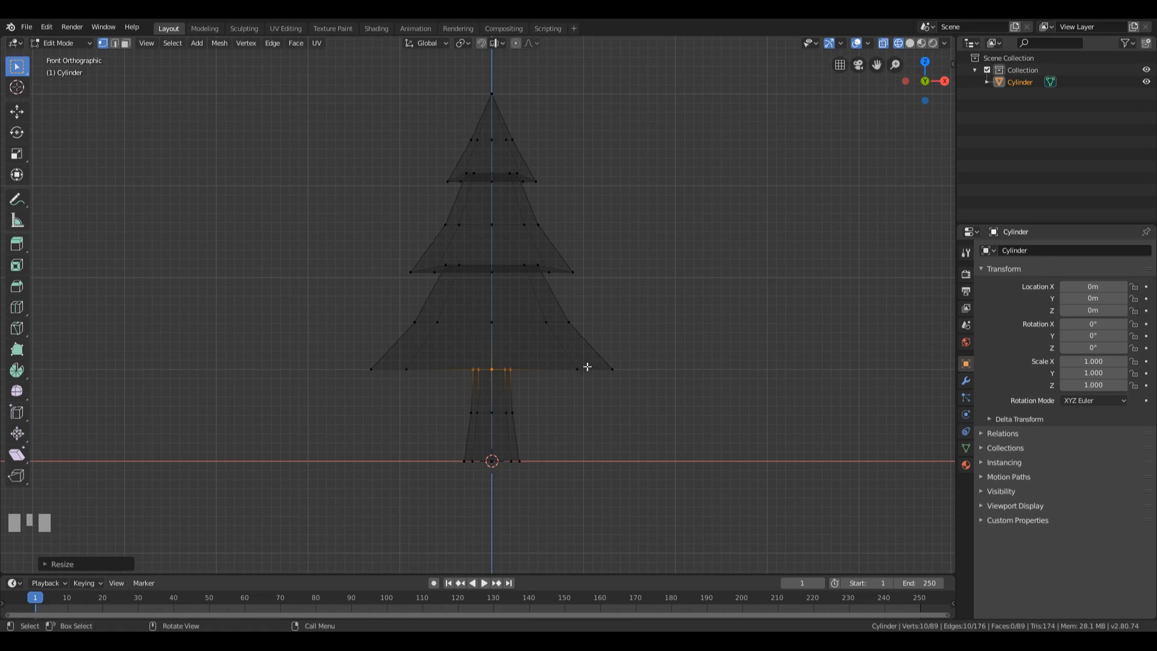
- Move the lowest tier's bottom rim down about 0.15 m along Z and scale it by about 1.12
left_click(555, 368, "alt")
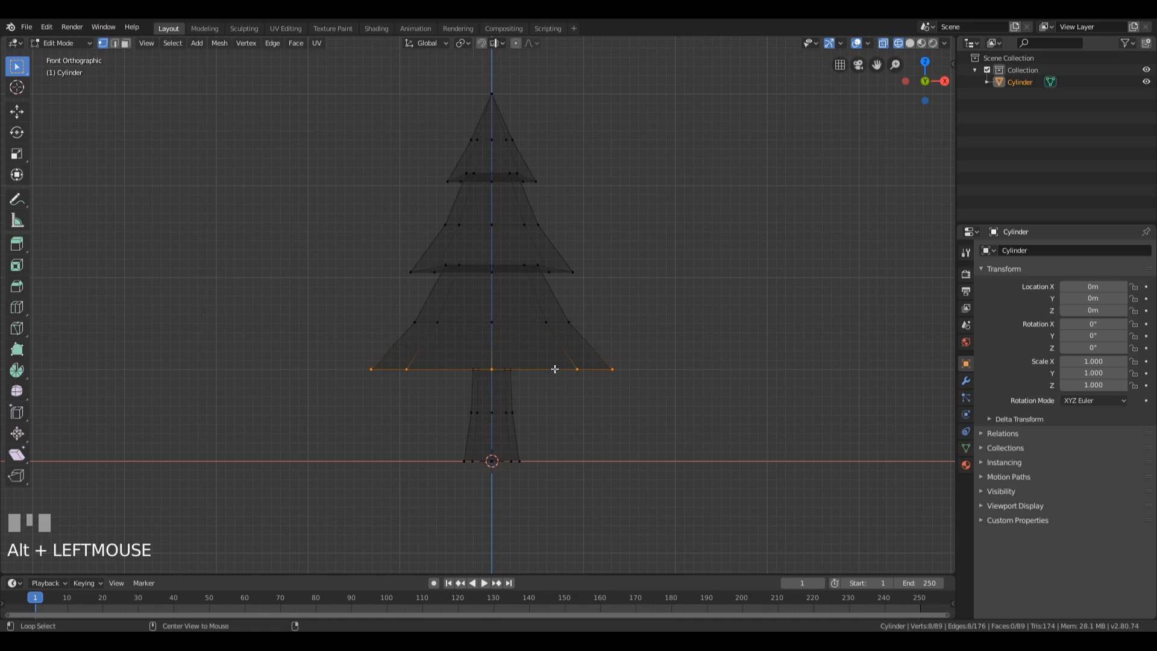
middle_click_drag(554, 369, 561, 410)
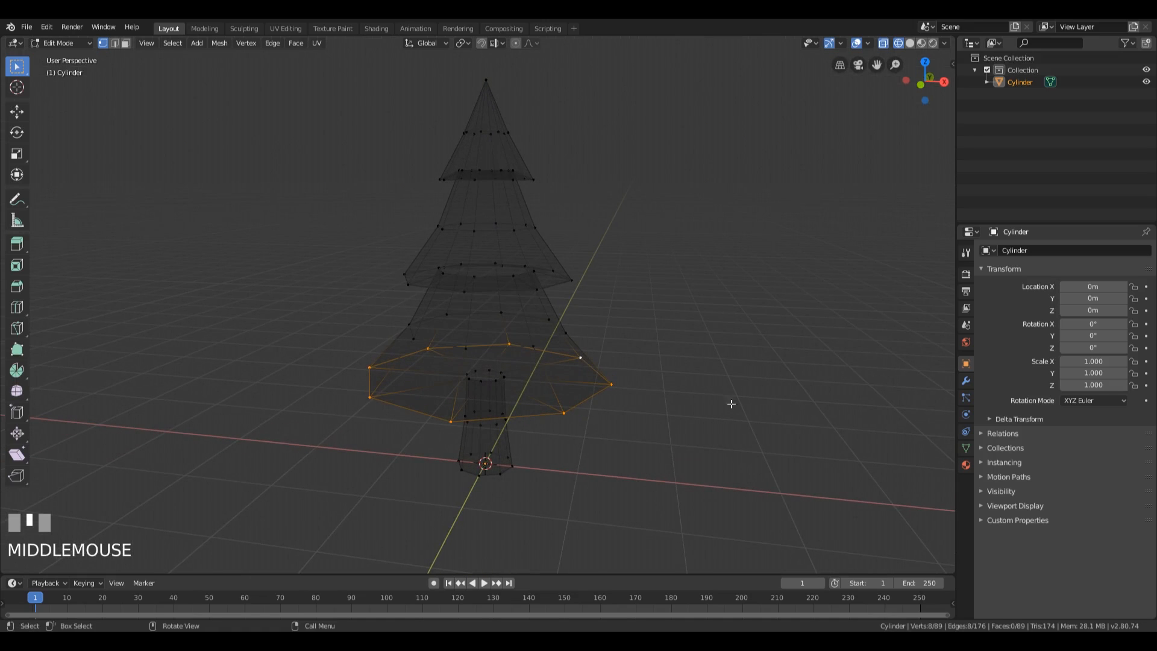
key("KP_1")
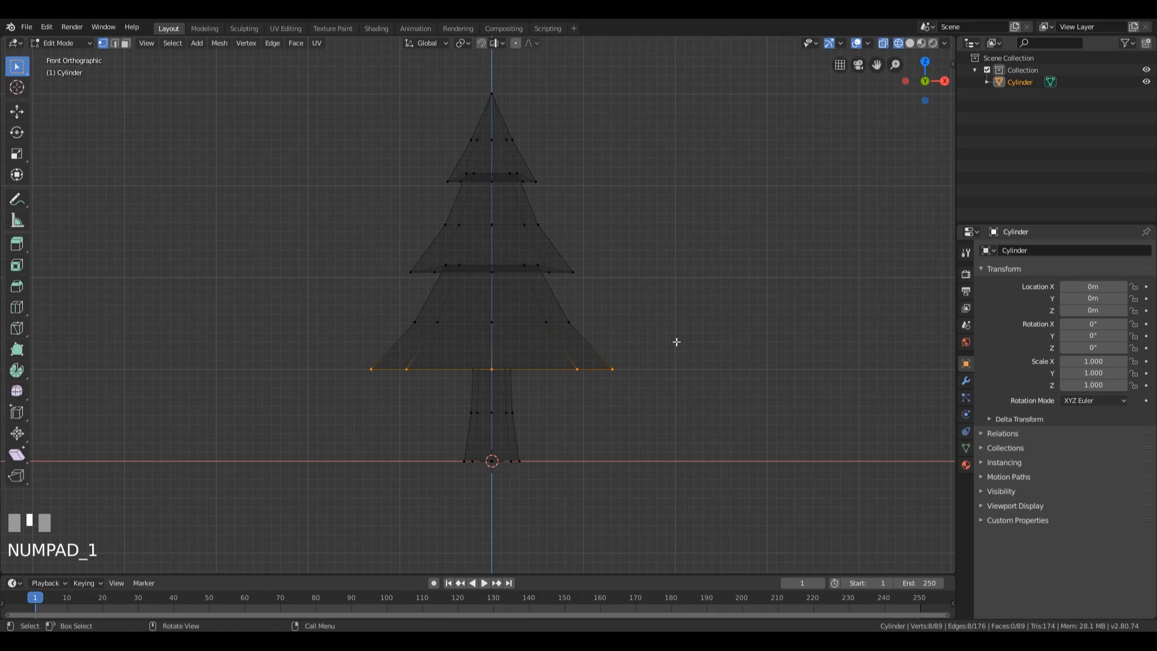
key("g")
key("z")
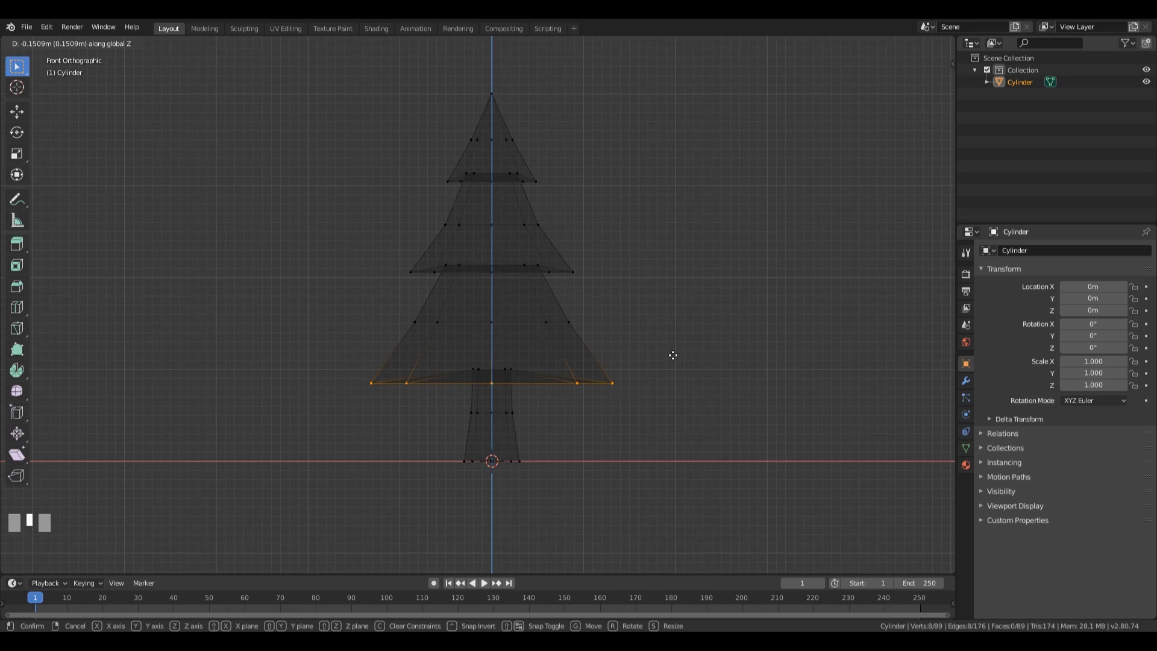
left_click(672, 356)
key("s")
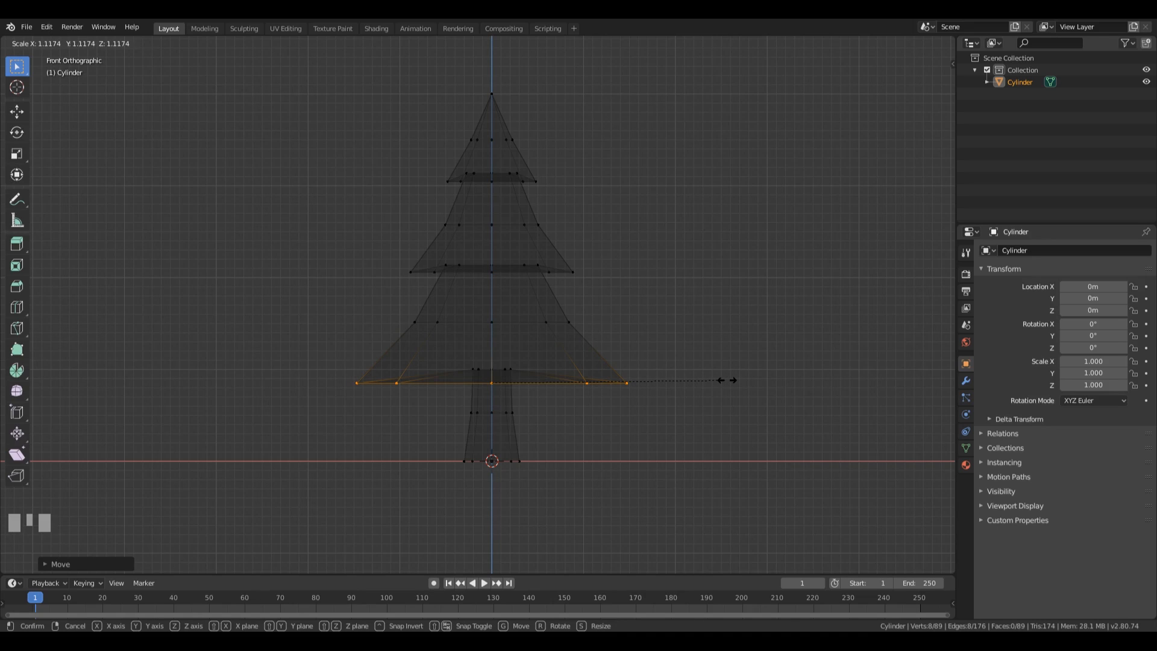
left_click(727, 380)
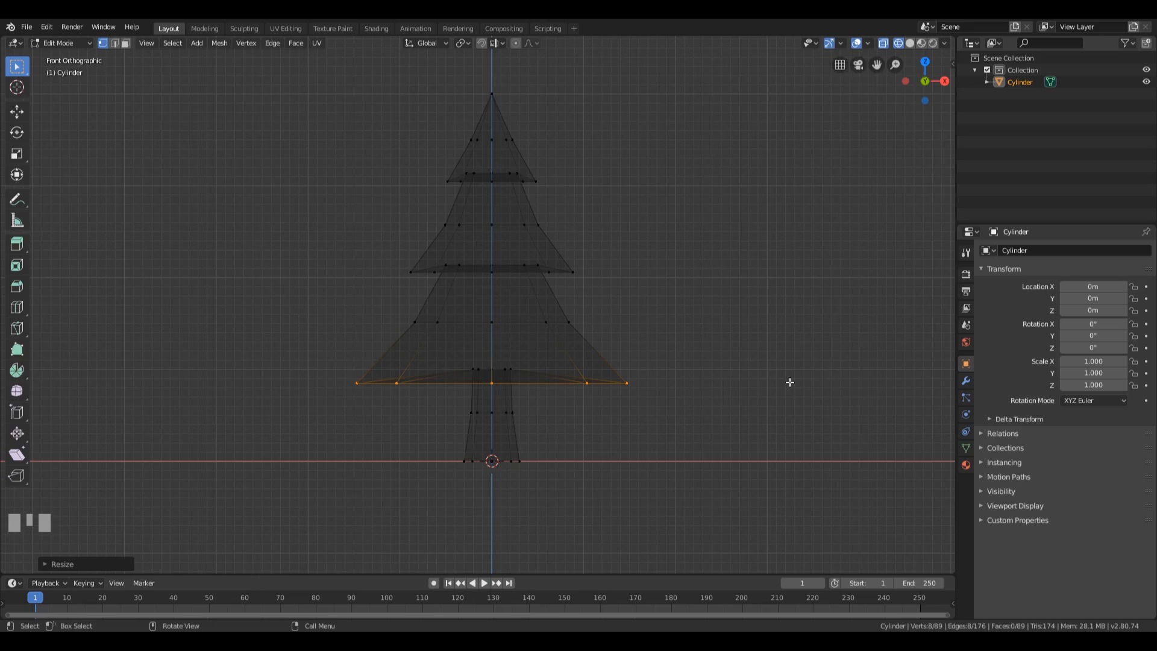
key("shift+ctrl+alt+KP_Divide")
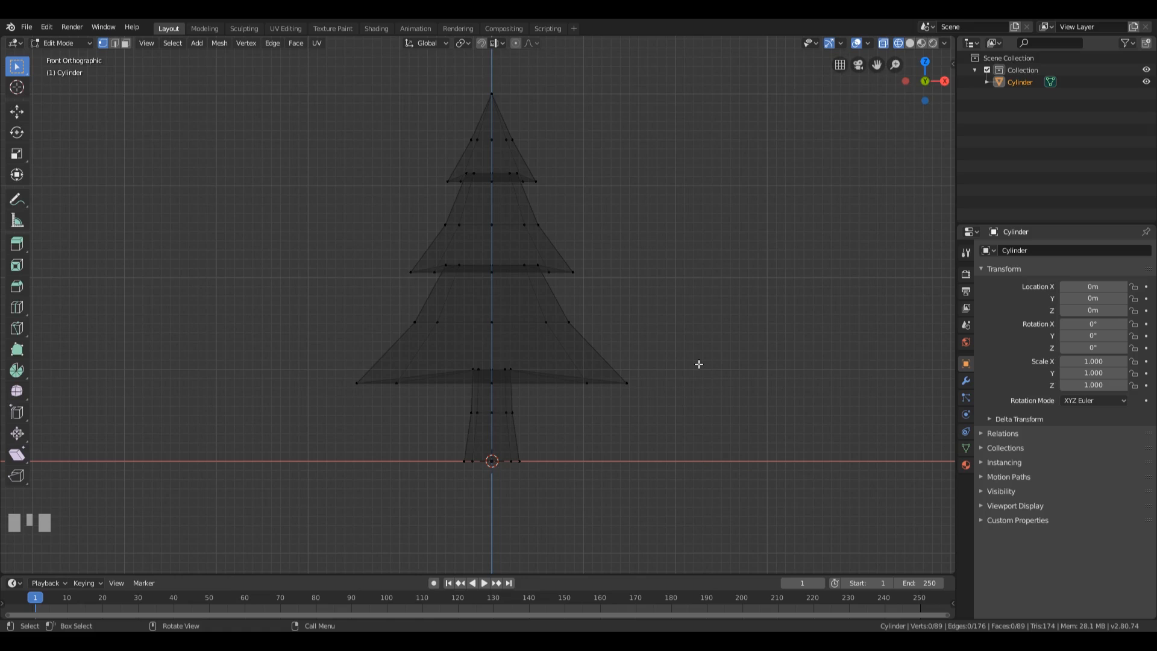
- Select the bottom rim loops of all three tiers together and switch the viewport to solid shading
middle_click_drag(682, 374, 648, 372)
key("KP_1")
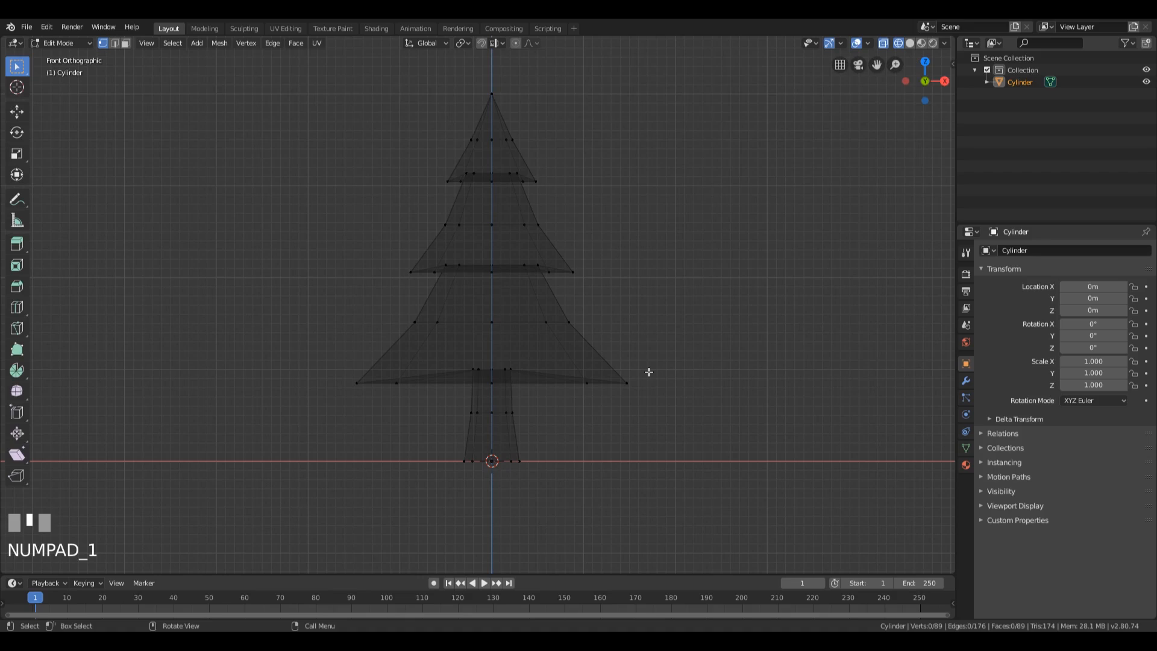
middle_click_drag(686, 300, 666, 310, "shift")
scroll(665, 312, "down", 1, "shift")
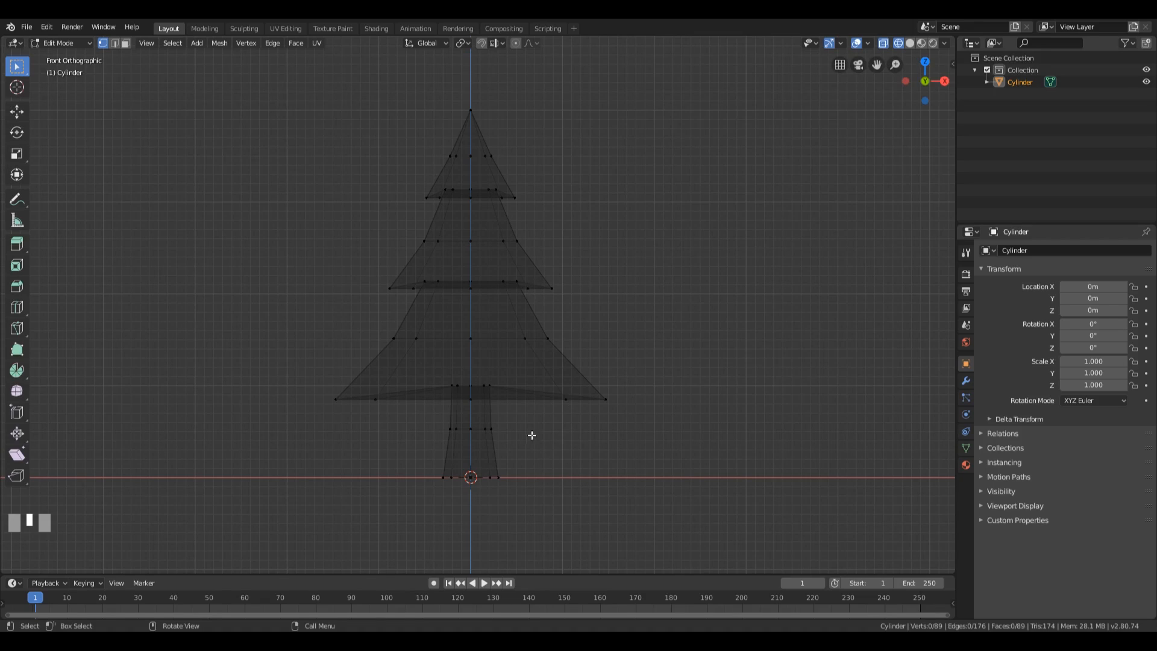
left_click(512, 400, "alt")
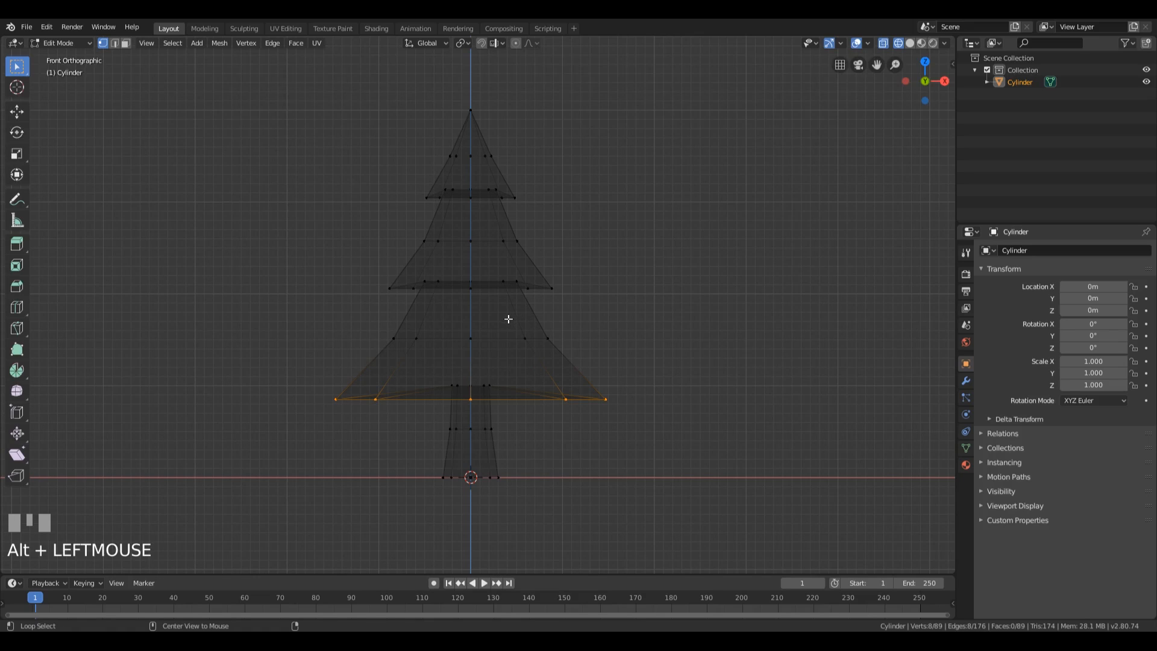
left_click(490, 286, "alt+shift")
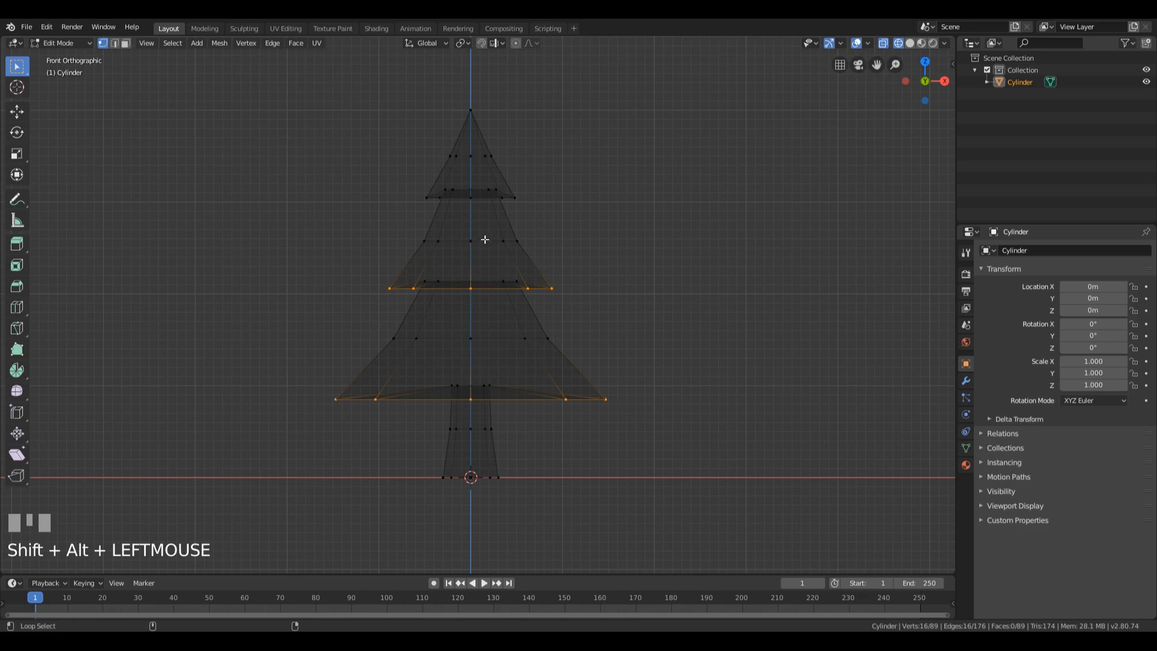
left_click(479, 196, "alt+shift")
middle_click_drag(666, 263, 588, 254)
middle_click_drag(492, 293, 549, 289, "shift")
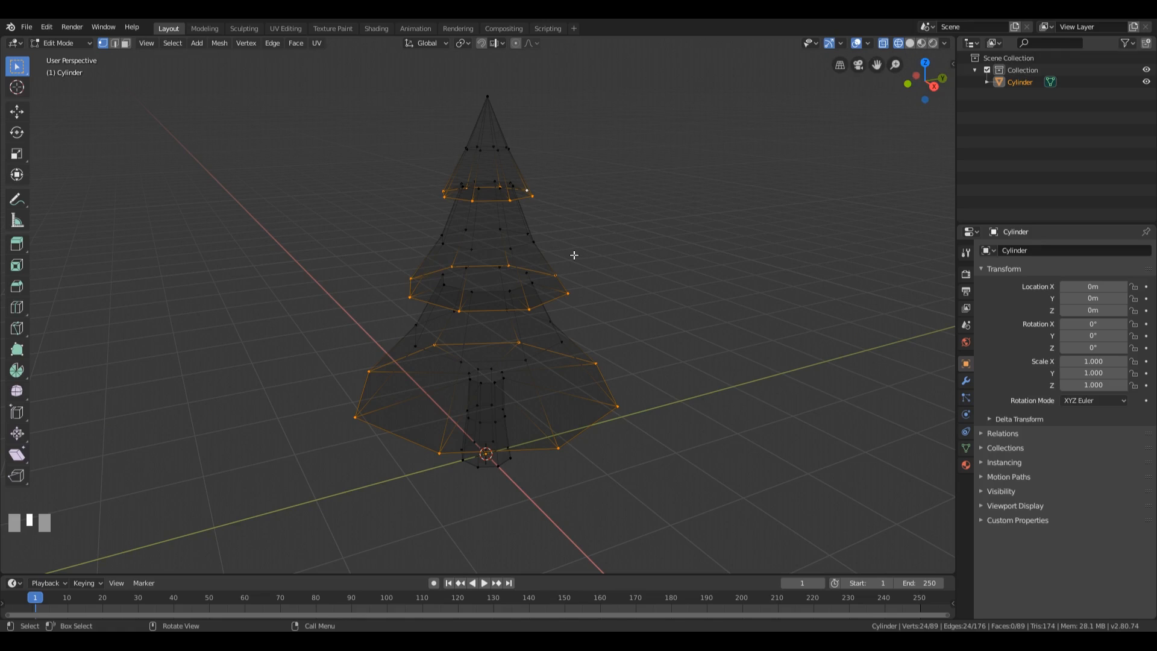
key("z")
left_click(678, 267)
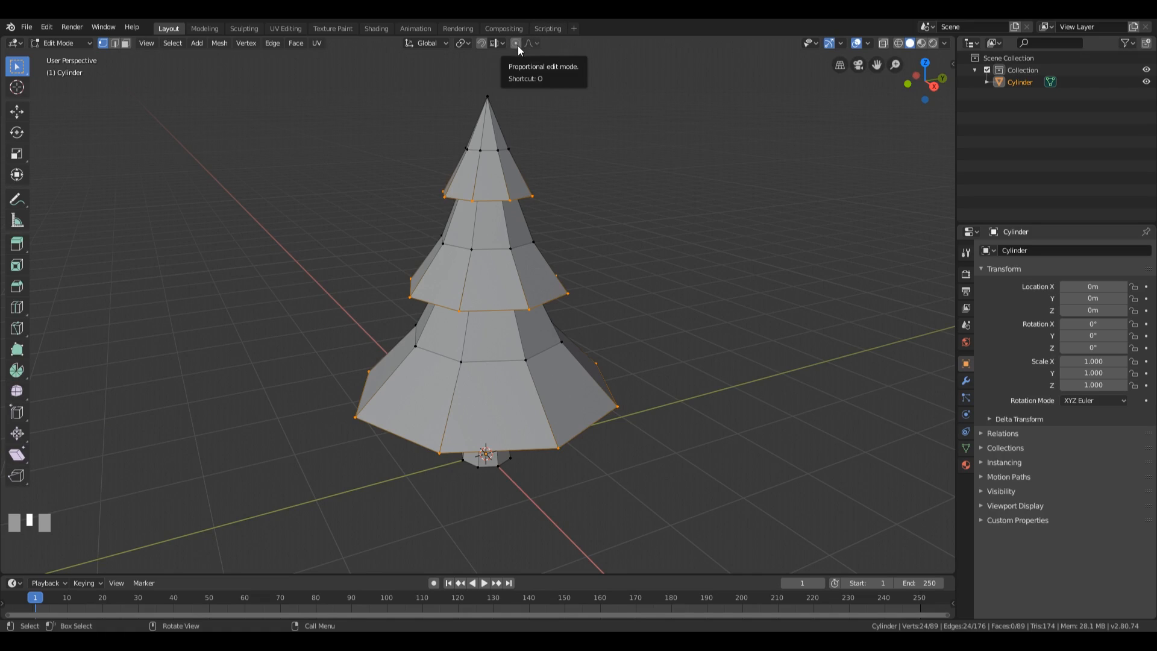
- Rotate the selected rims of all three tiers about -42° around global Z, using smooth proportional editing with size 1.33
key("o")
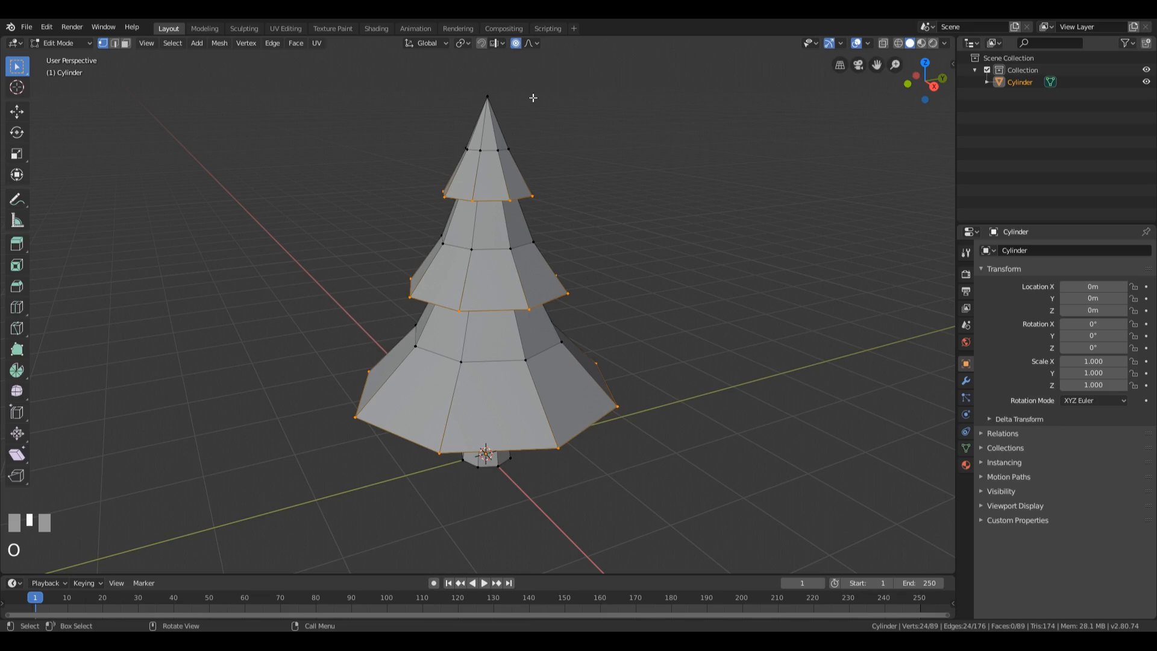
left_click(516, 44)
left_click(517, 44)
key("shift+ctrl+alt+KP_Divide")
key("r")
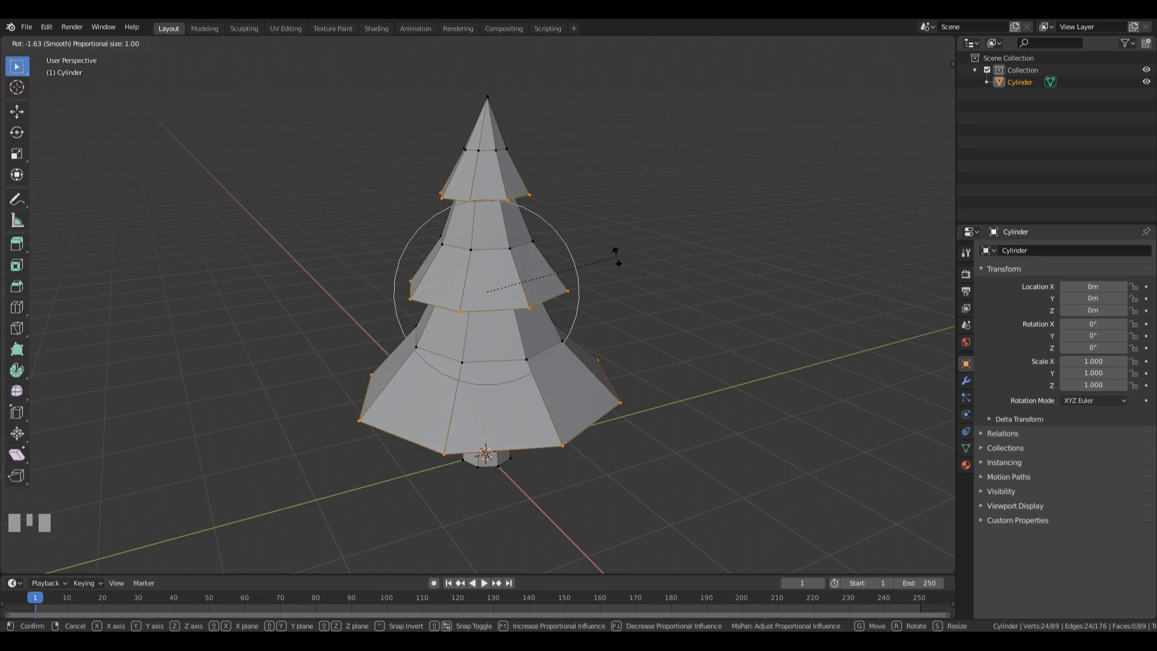
key("z")
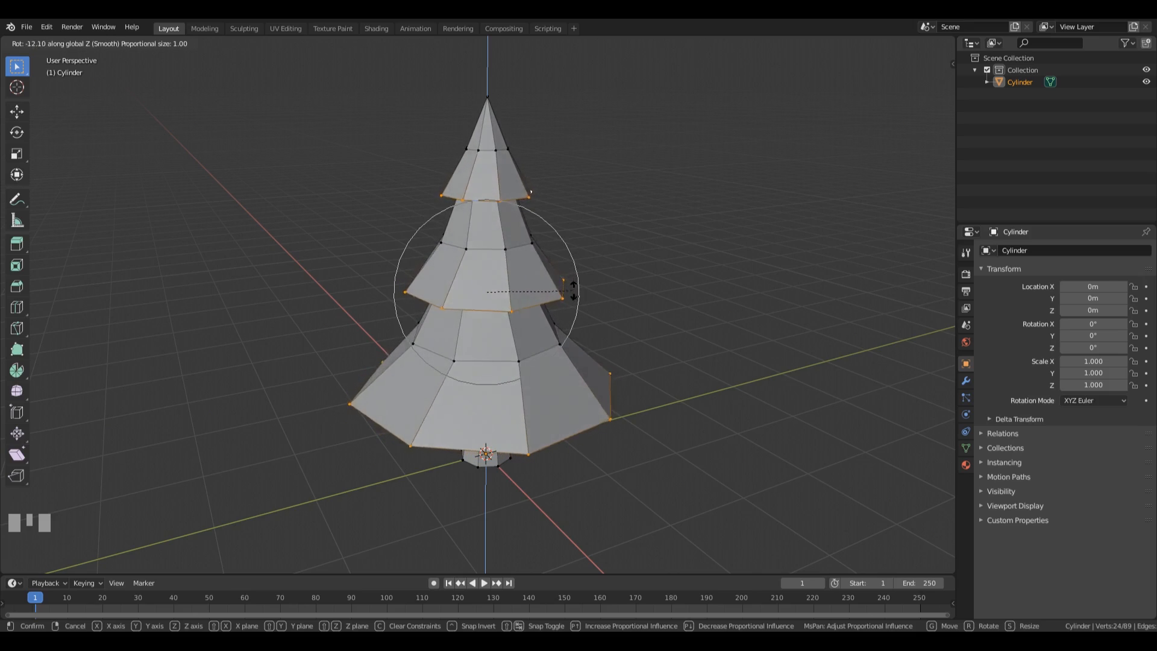
scroll(572, 293, "down", 7)
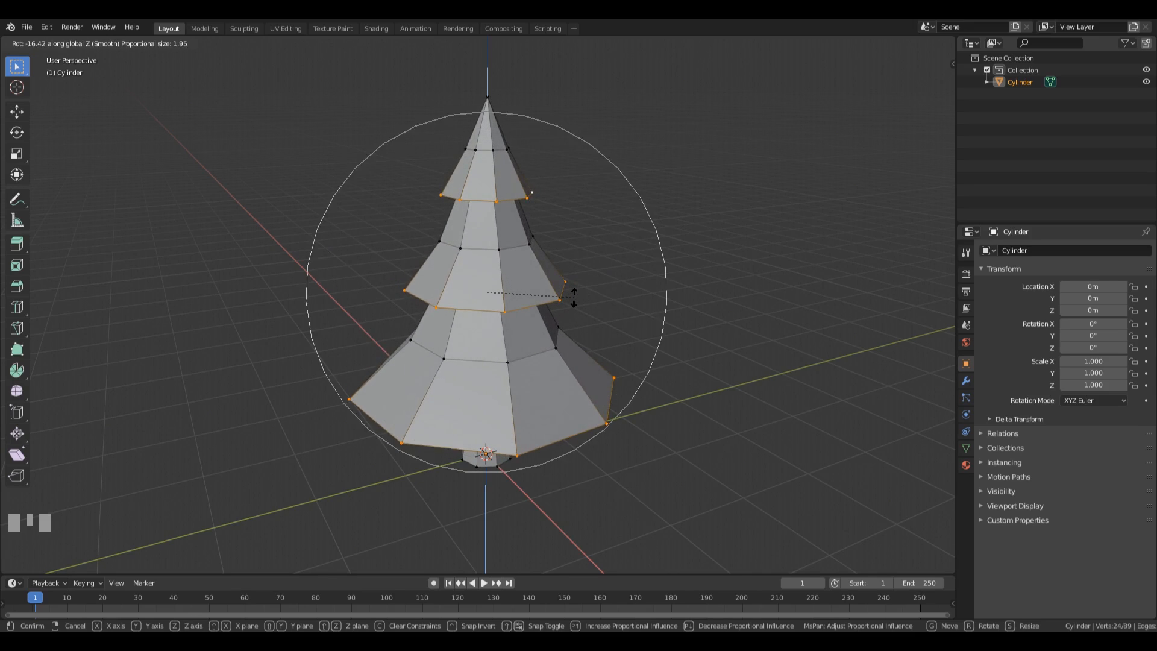
scroll(574, 297, "up", 7)
scroll(573, 298, "down", 15)
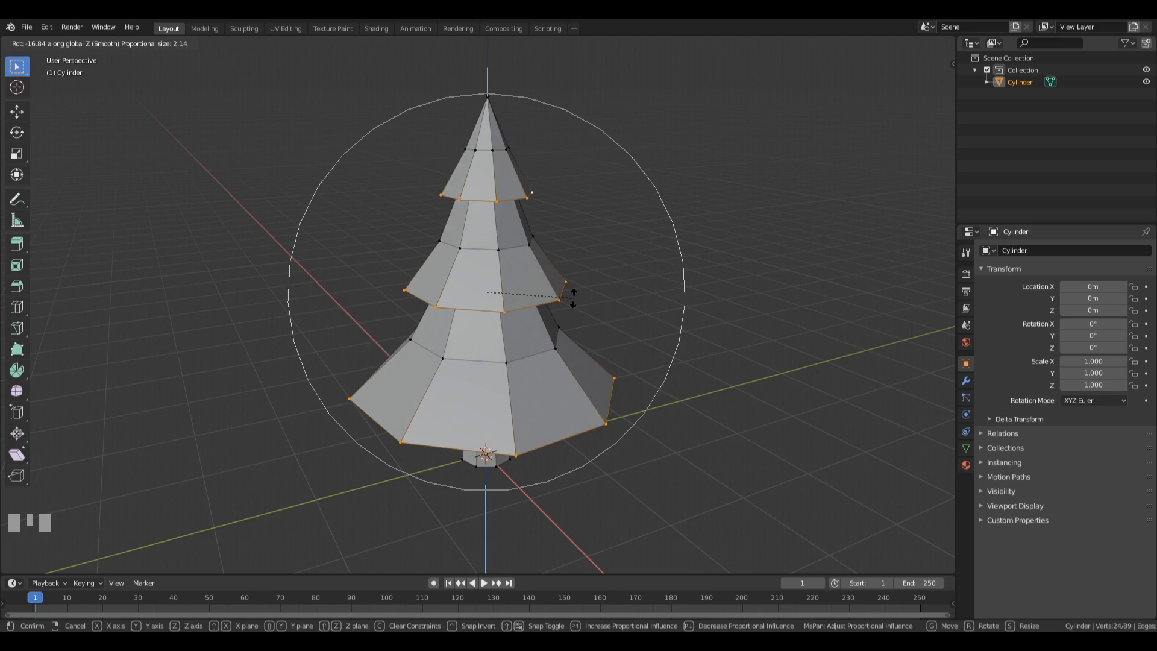
scroll(573, 298, "up", 11)
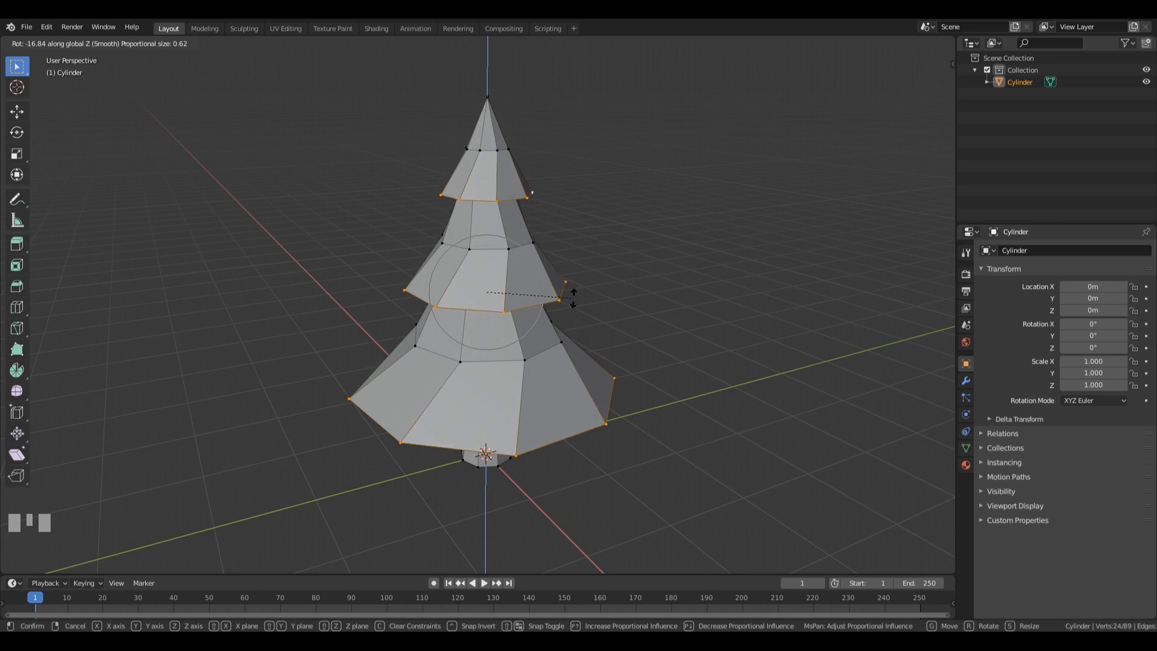
scroll(573, 298, "down", 15)
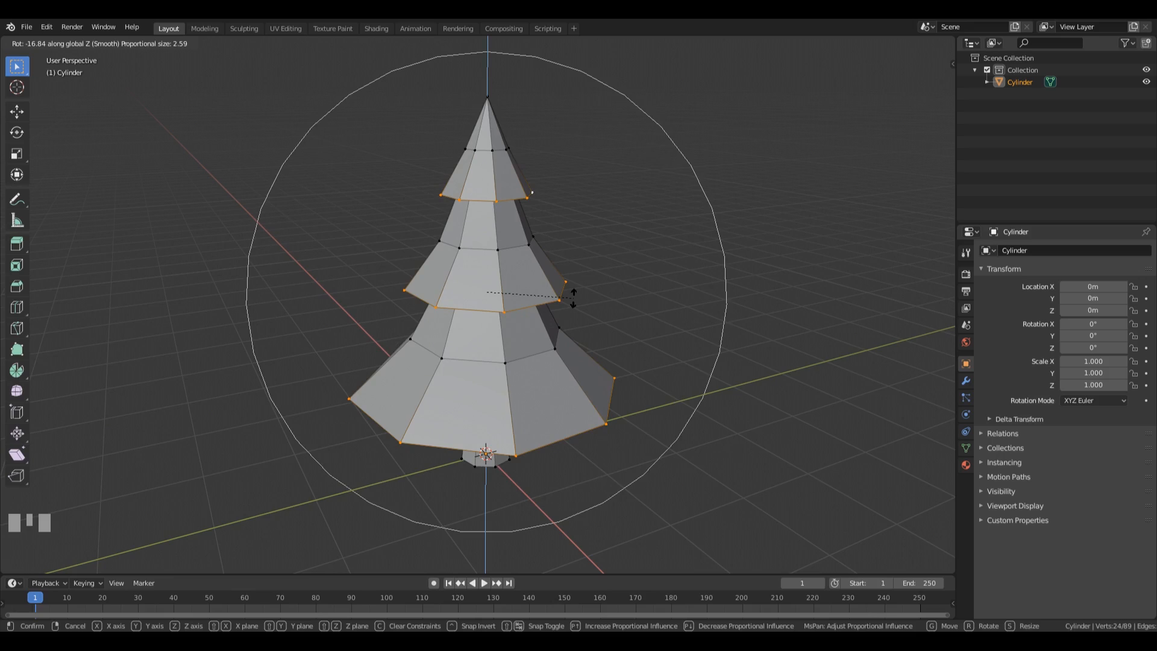
scroll(572, 297, "down", 1)
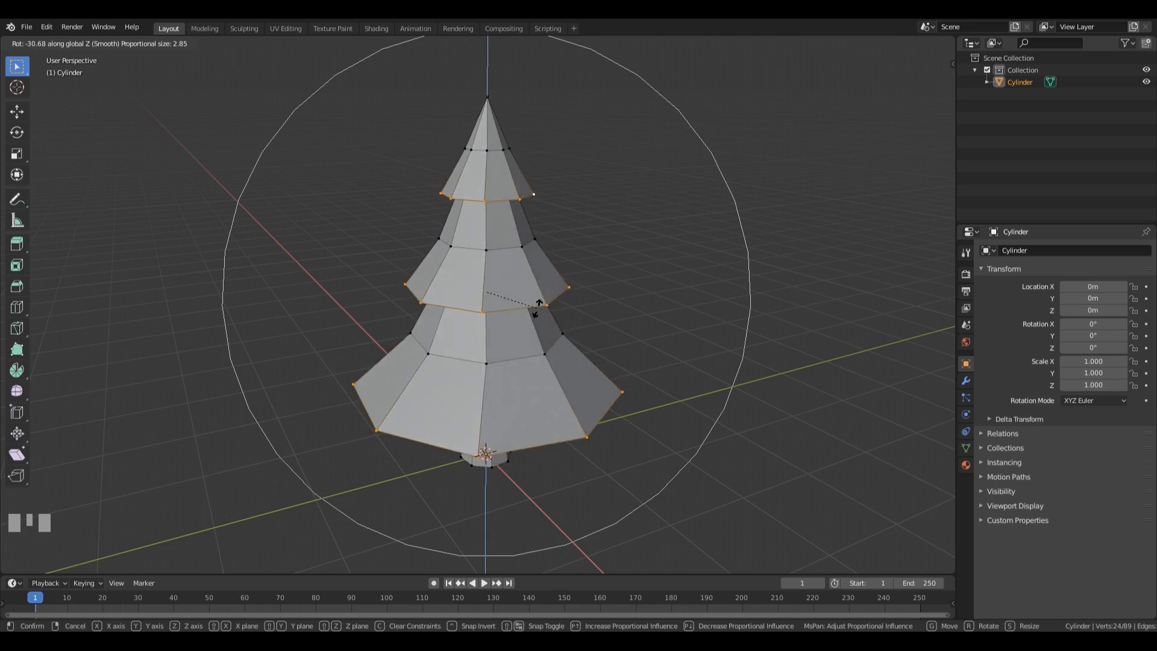
scroll(536, 308, "up", 9)
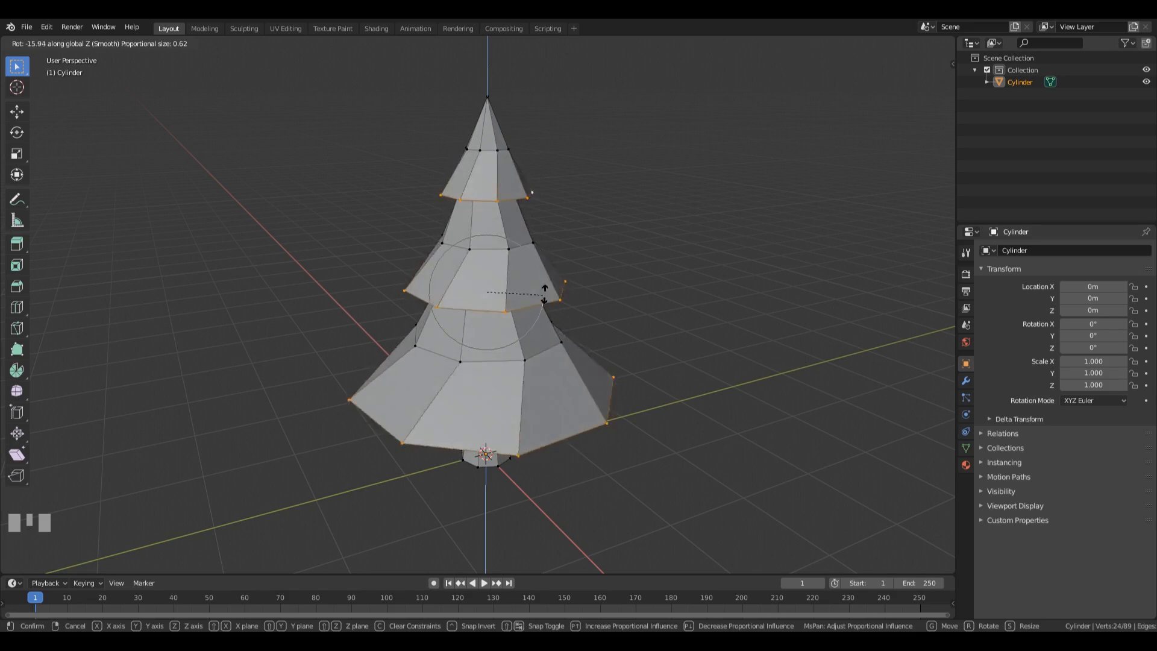
scroll(549, 301, "down", 1)
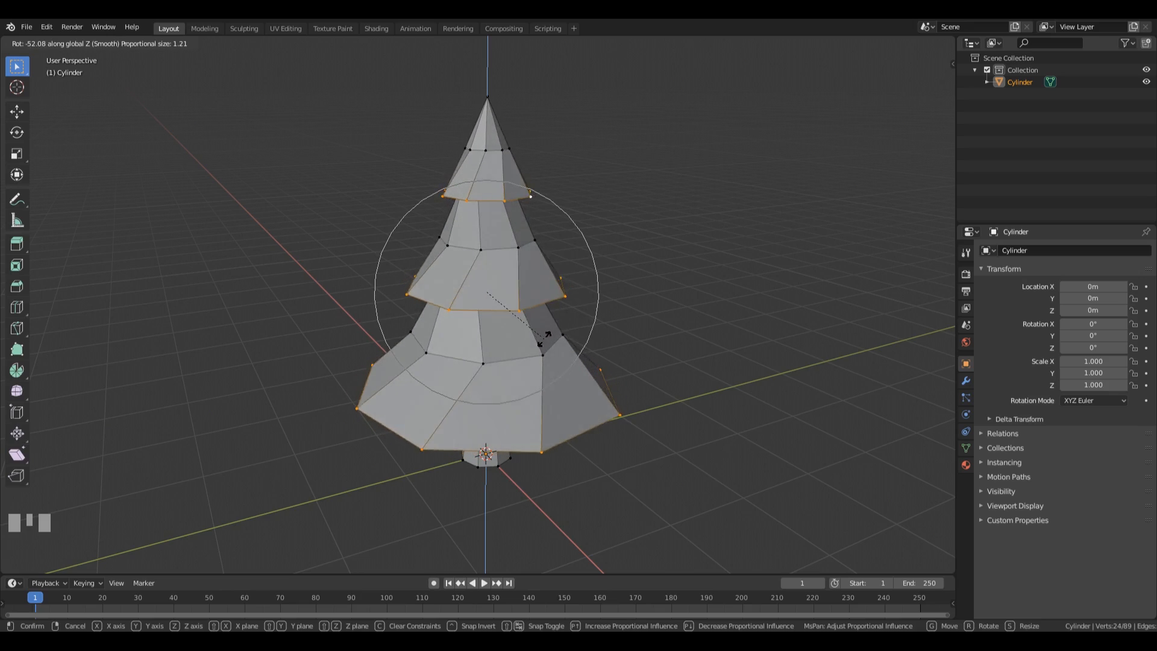
scroll(547, 301, "down", 1)
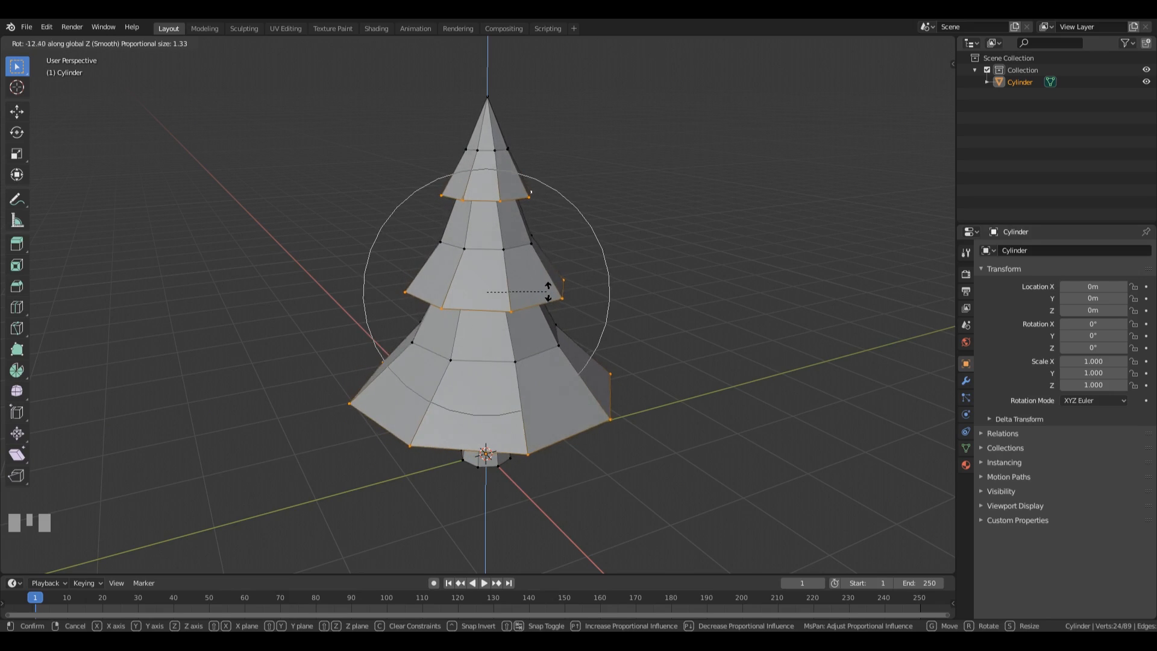
key("r")
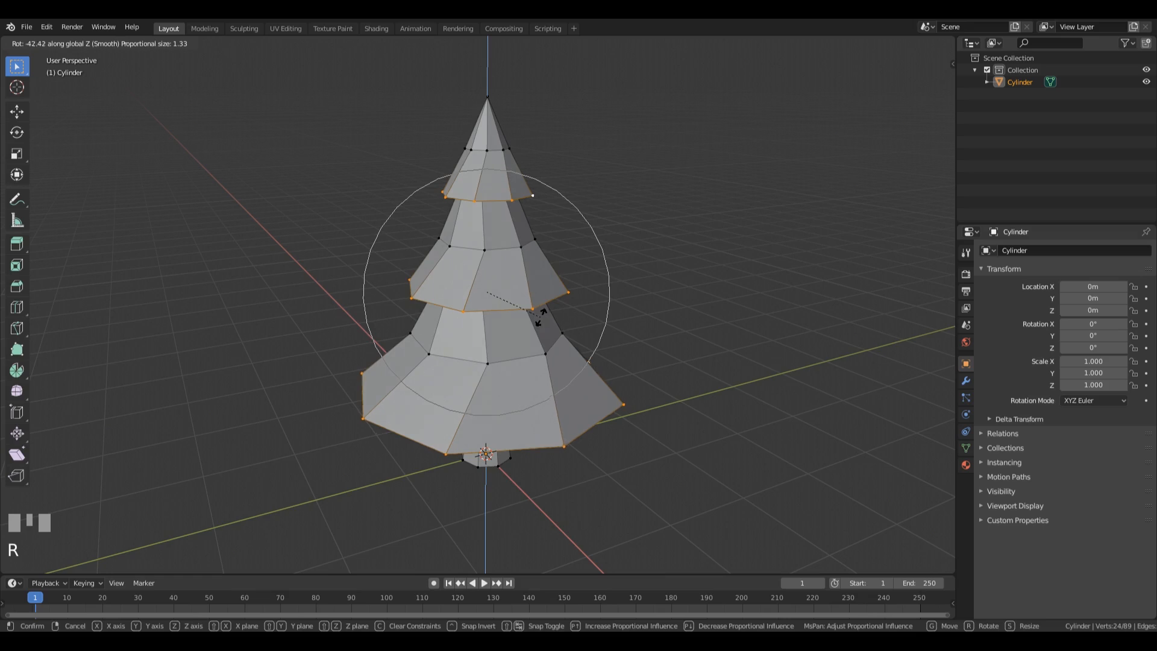
left_click(539, 318)
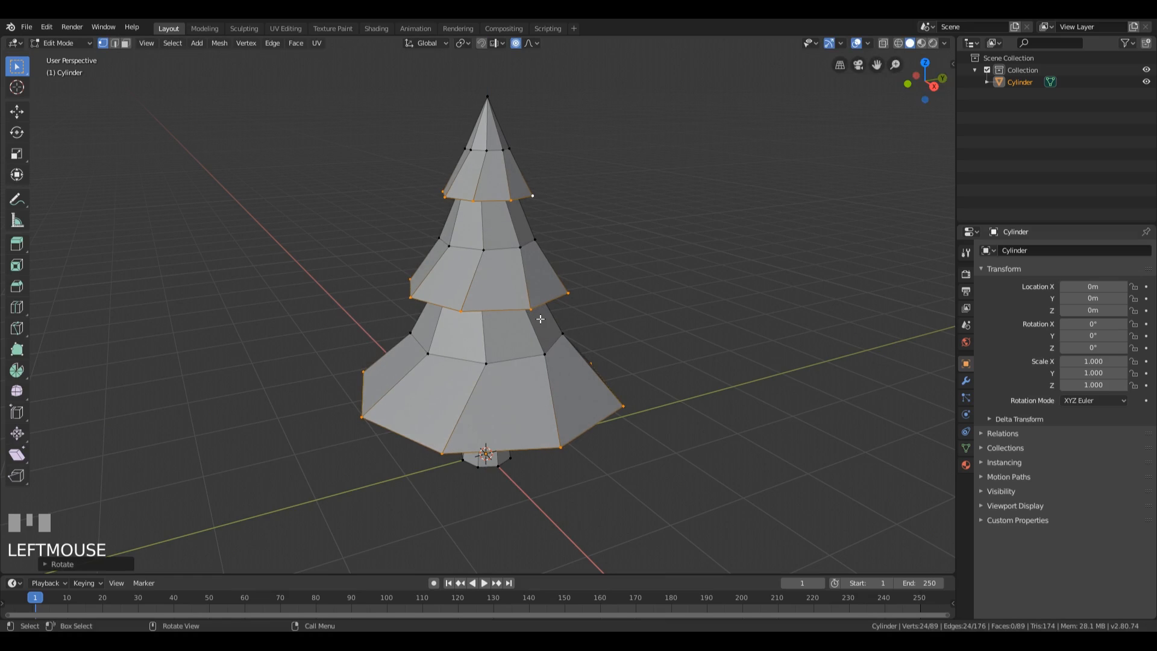
middle_click_drag(625, 304, 606, 273)
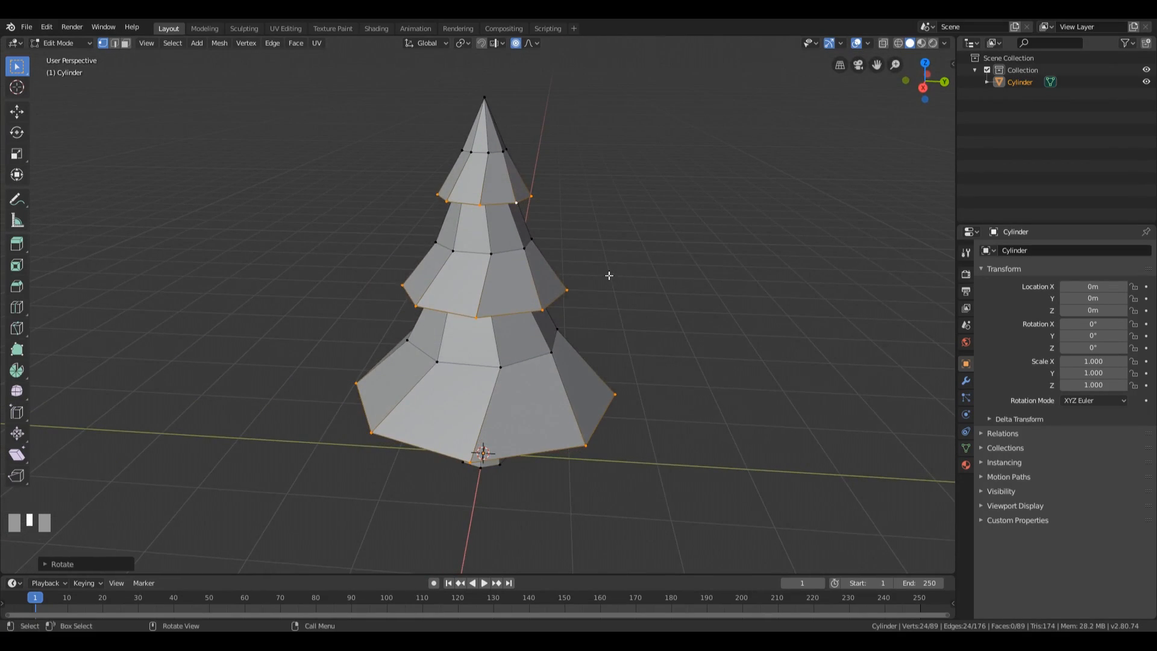
- Turn off proportional editing and inspect the twisted tree from another side
left_click(516, 44)
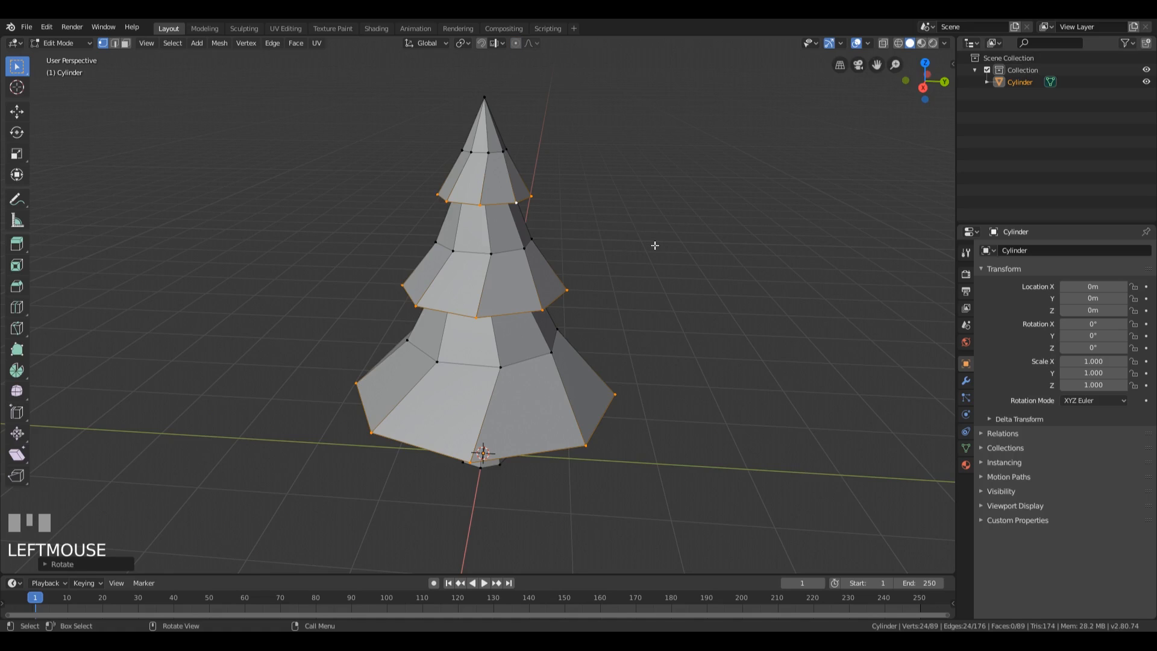
middle_click_drag(654, 246, 550, 273)
middle_click_drag(640, 278, 591, 299, "shift")
scroll(643, 301, "down", 1)
scroll(643, 301, "down", 1)
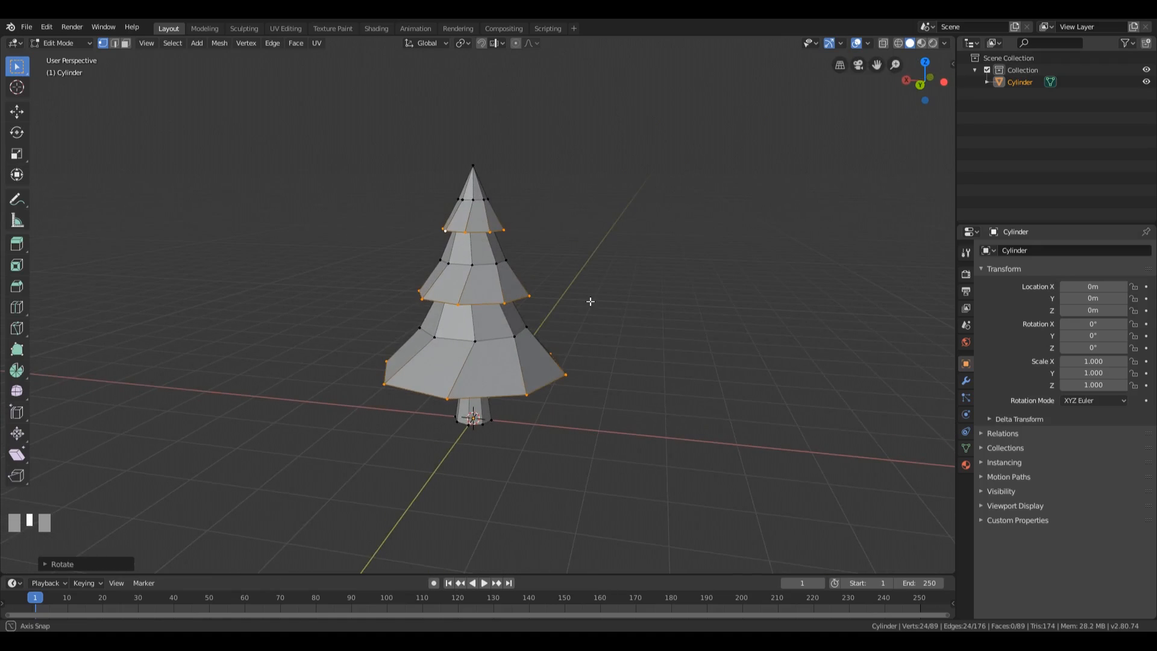
scroll(591, 299, "up", 3)
scroll(626, 323, "down", 1)
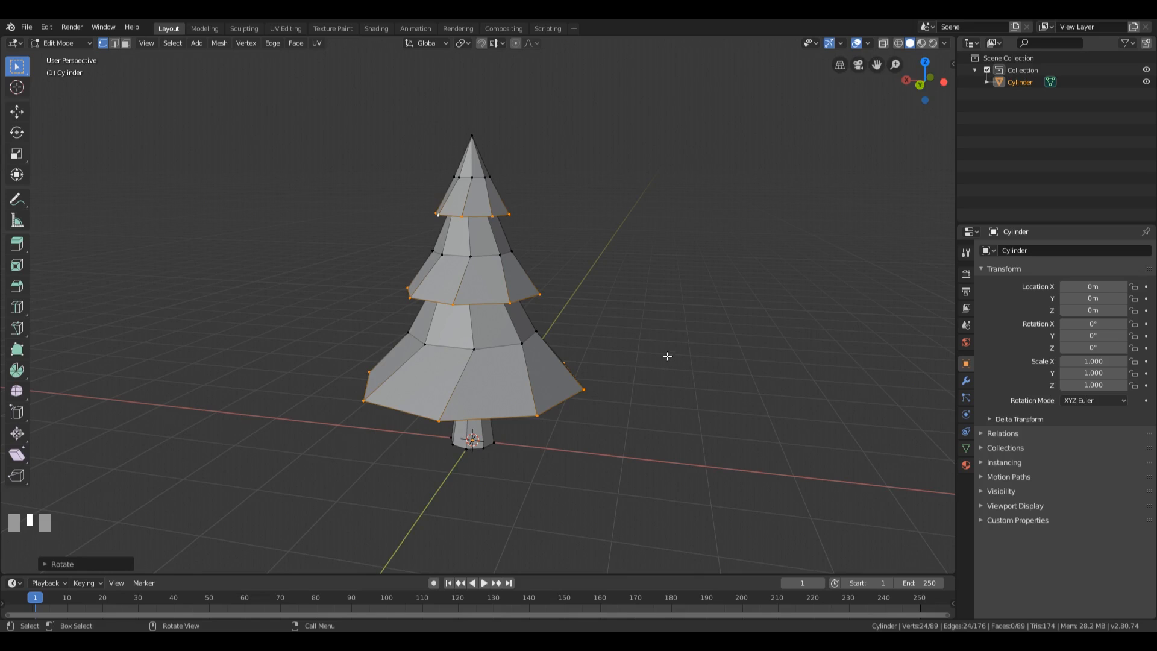
- Slim the whole tree mesh by scaling it in X and Y with Z locked, and return to Object Mode
key("a")
mouse_move(643, 343)
middle_mouse_down()
mouse_move(679, 326)
mouse_move(666, 318)
mouse_move(656, 354)
middle_mouse_up()
key("s")
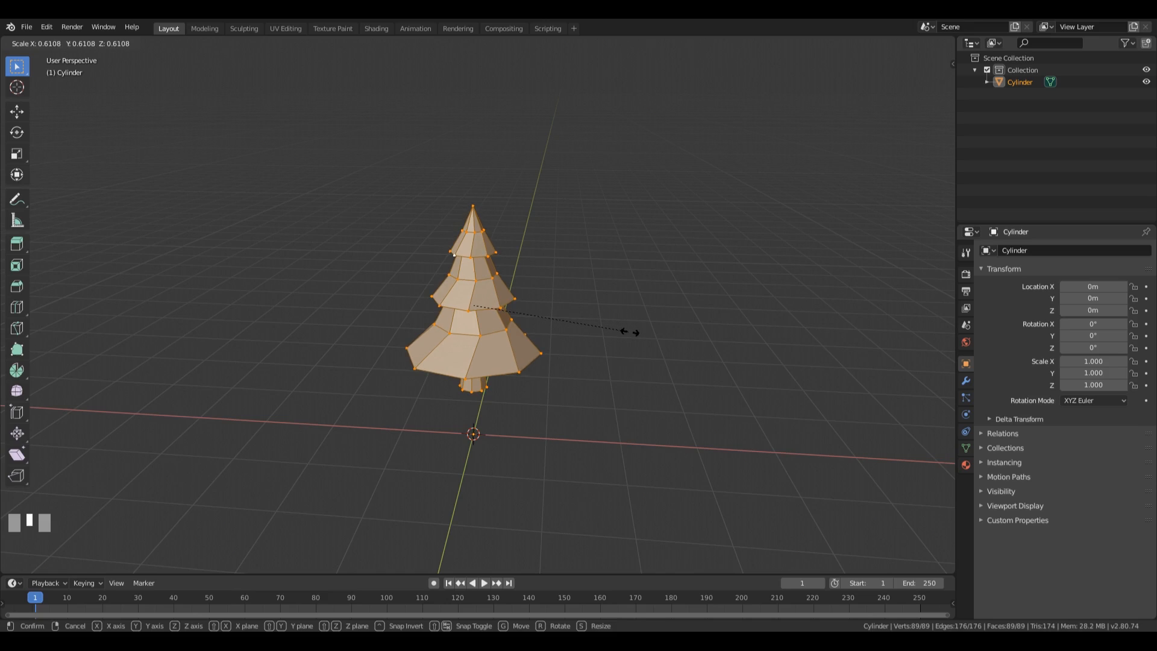
key("shift+z")
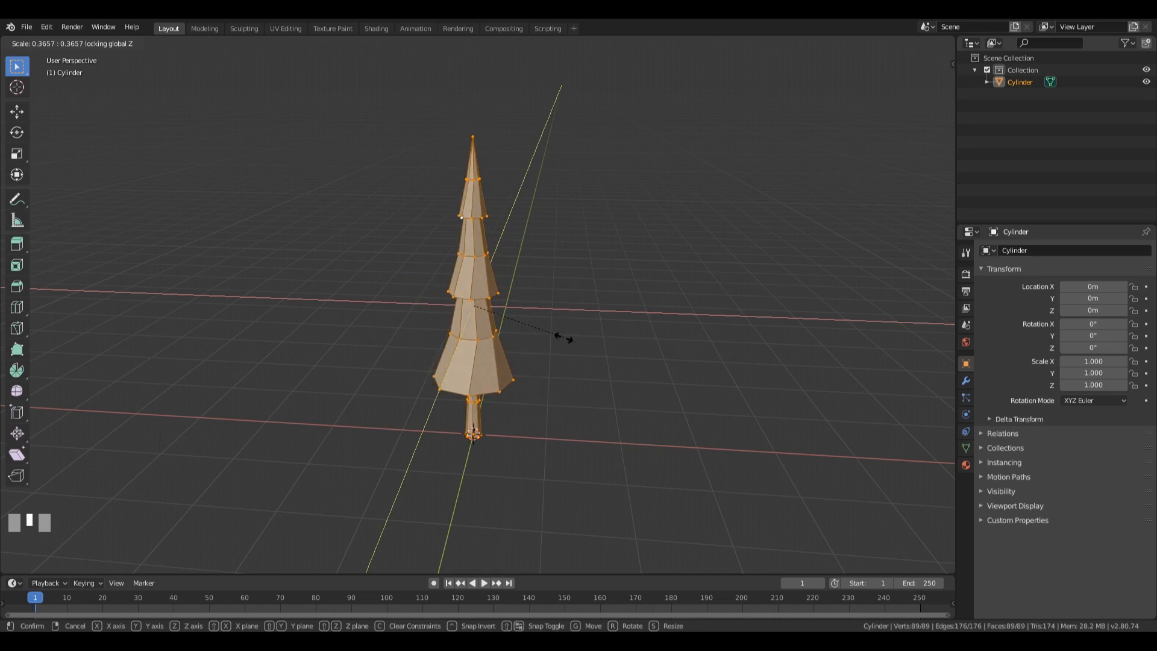
left_click(675, 359)
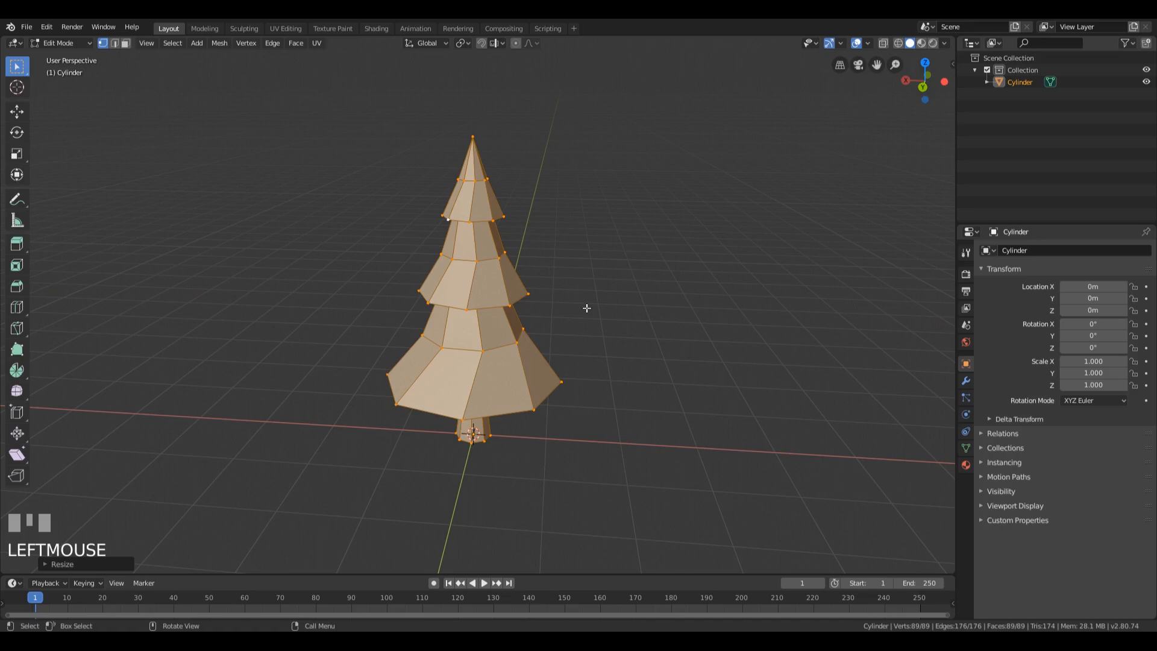
key("Tab")
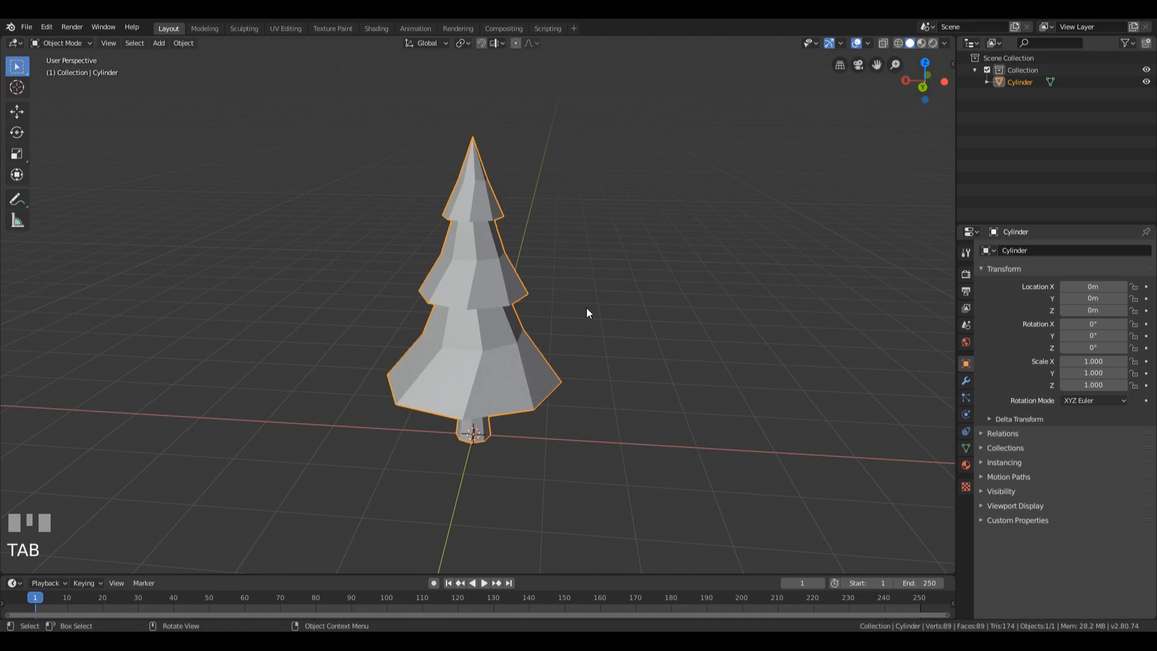
- Rename the Cylinder object as Tree
left_click(1014, 82)
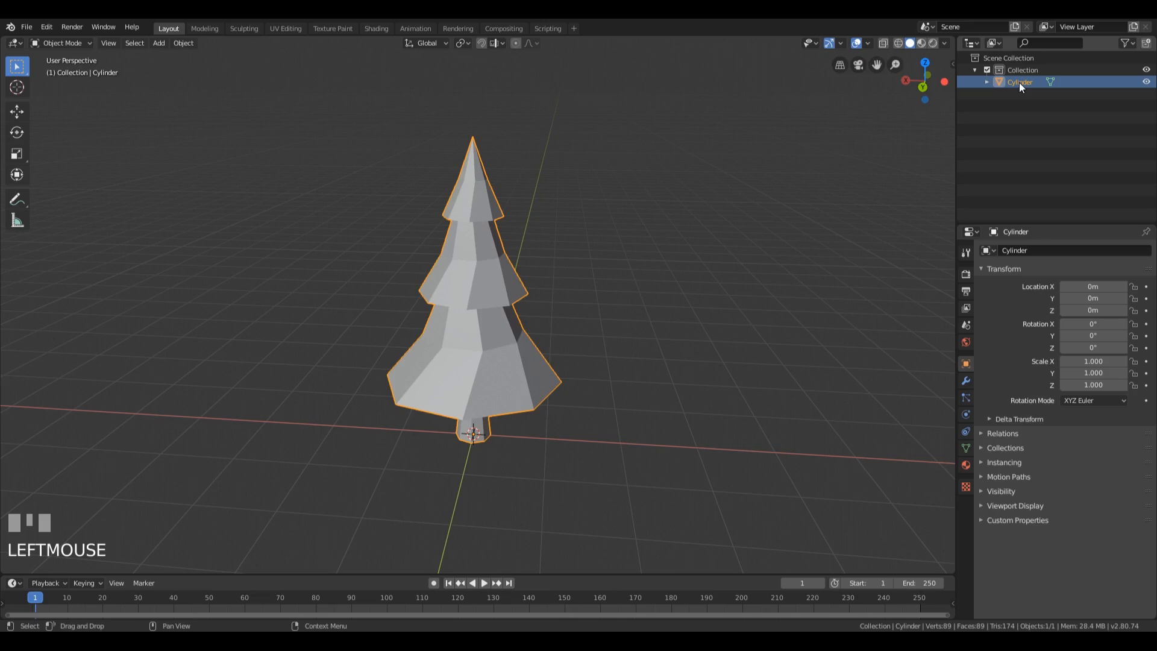
double_click(1018, 82)
type("T")
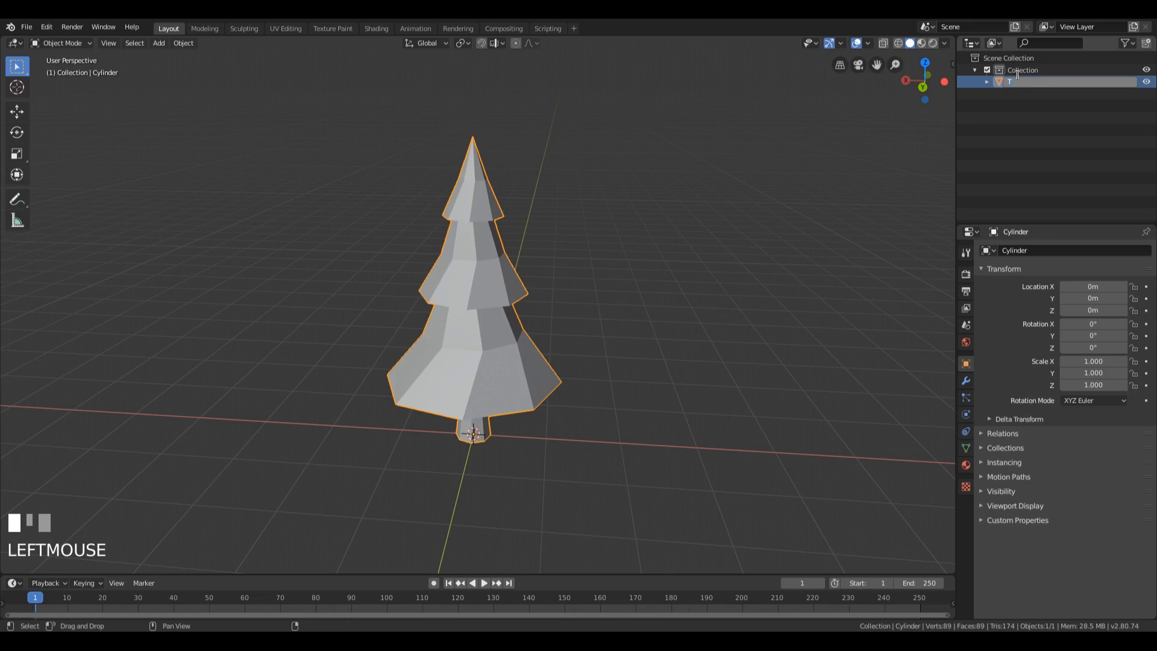
type("ree")
key("Return")
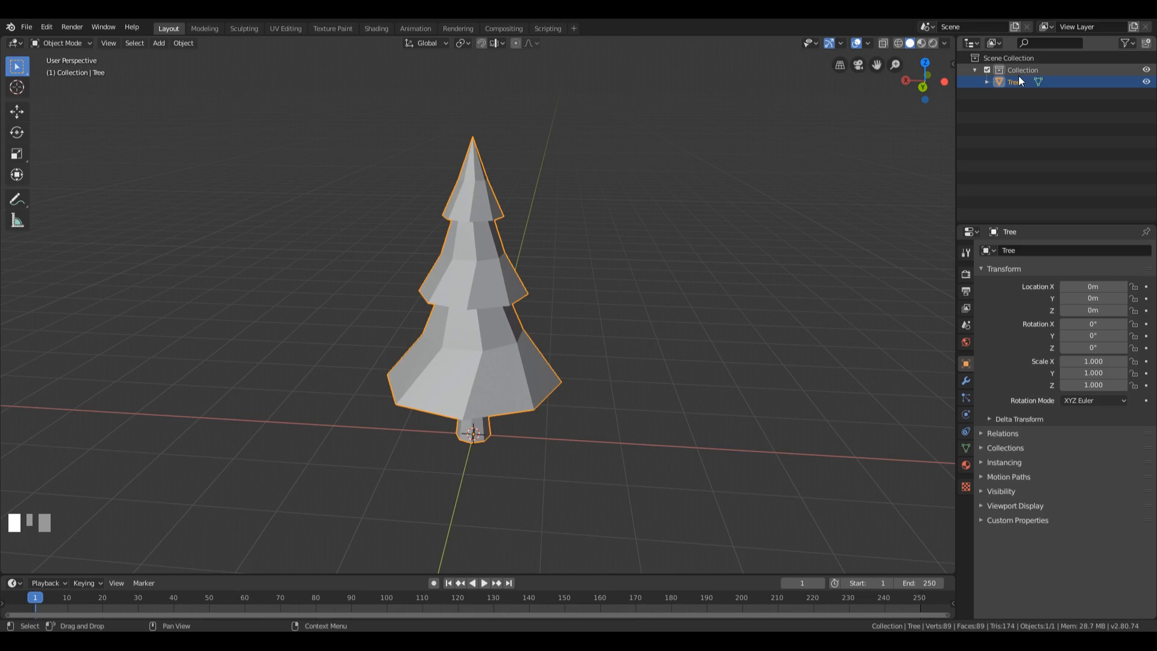
- Check the outliner's restriction toggles and hide the Tree object in the viewport
key("shift+ctrl+alt+KP_Divide")
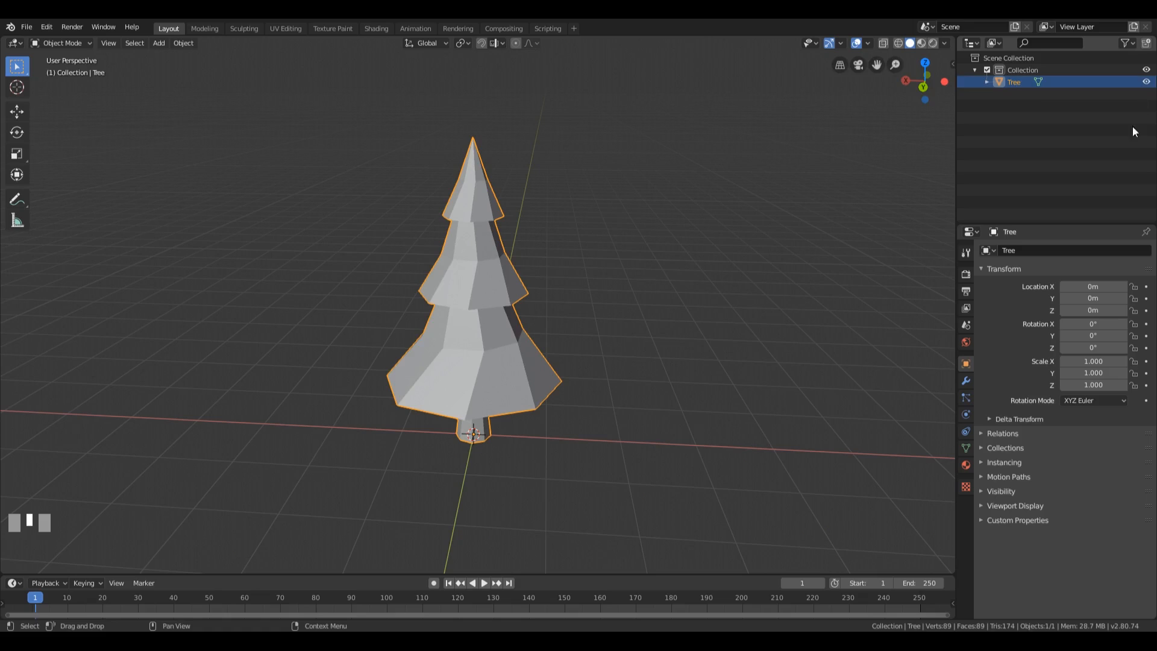
left_click(1128, 44)
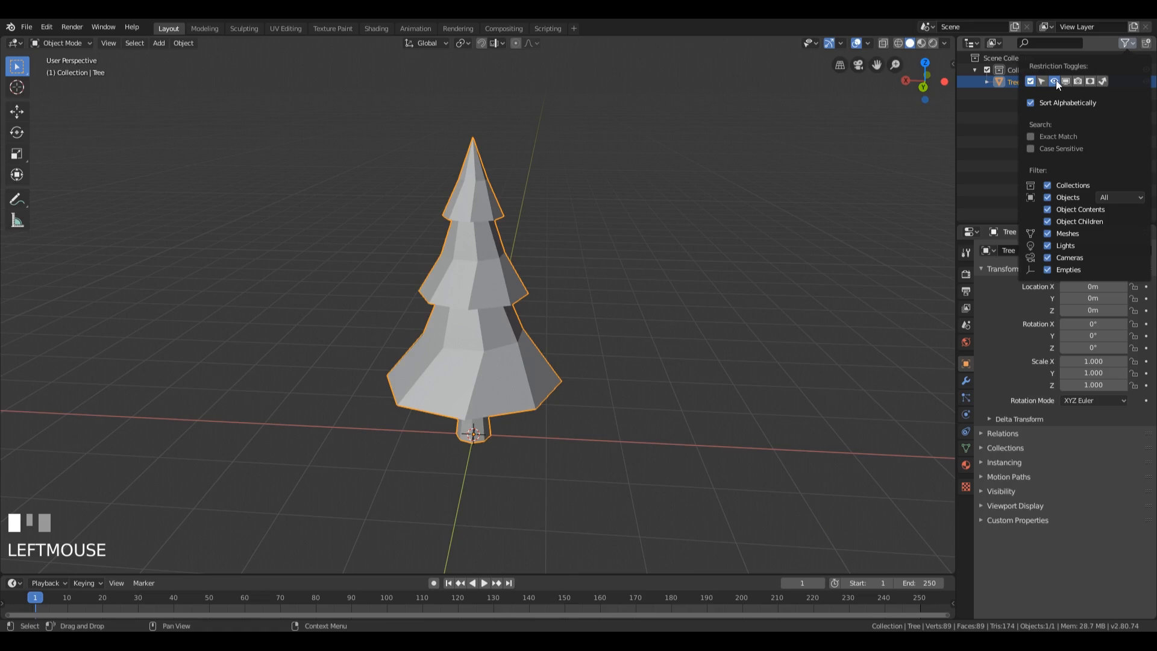
left_click(1126, 43)
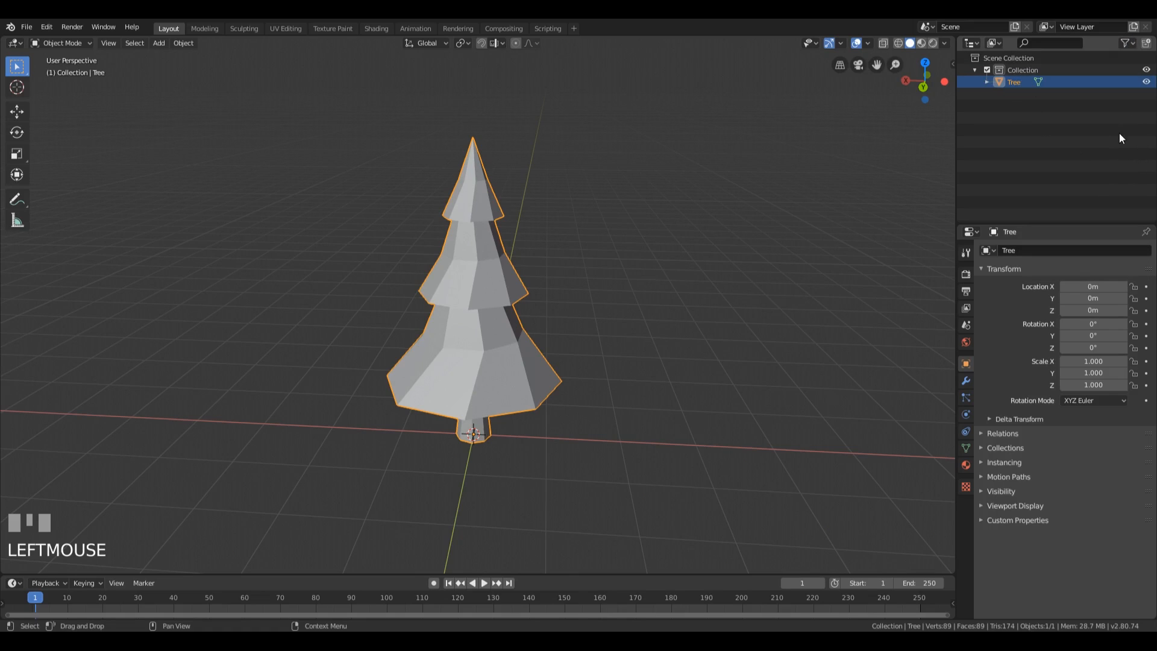
left_click(1146, 82)
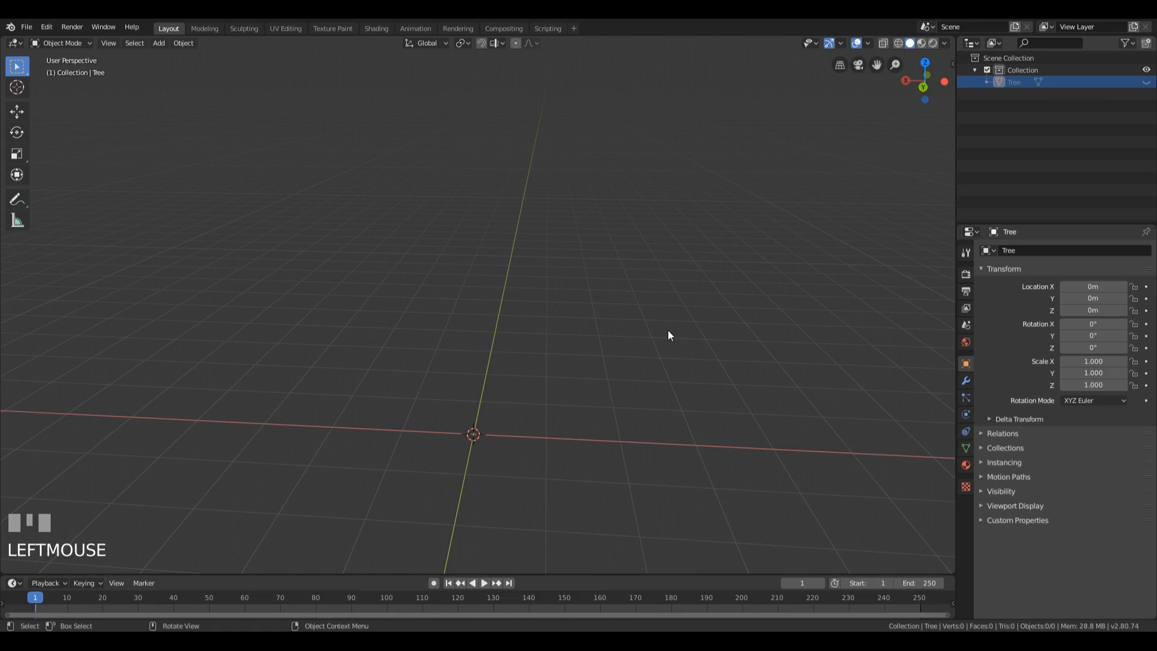